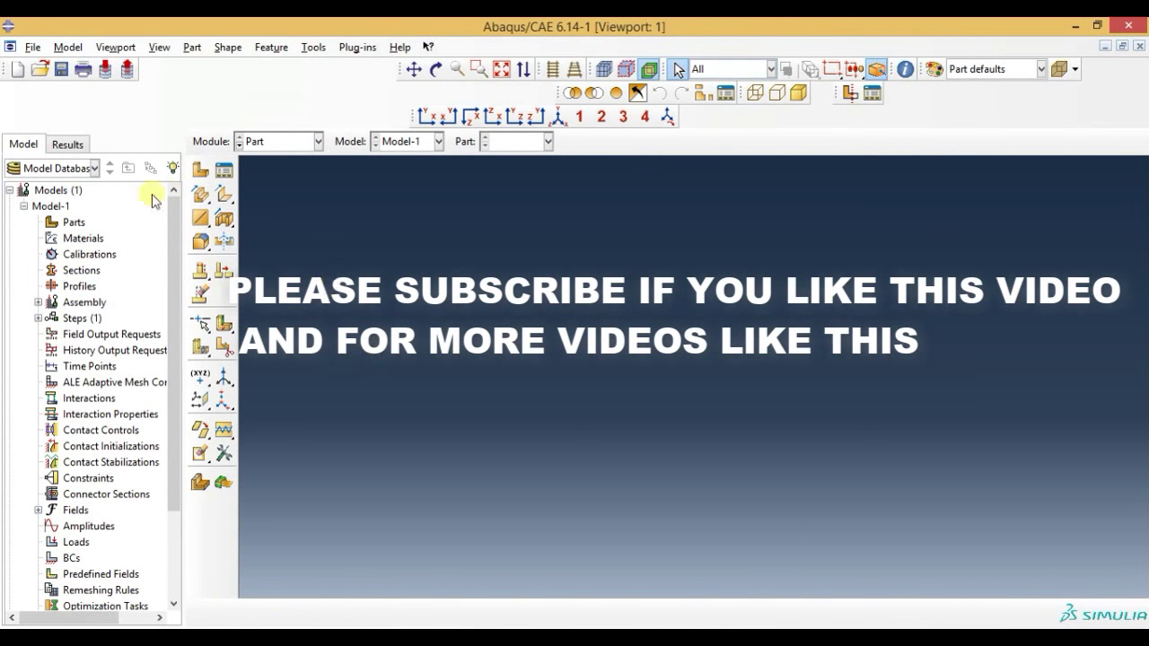
# Start a 3D deformable solid extrusion part and sketch a small square cross-section.
pyautogui.doubleClick(74, 222)
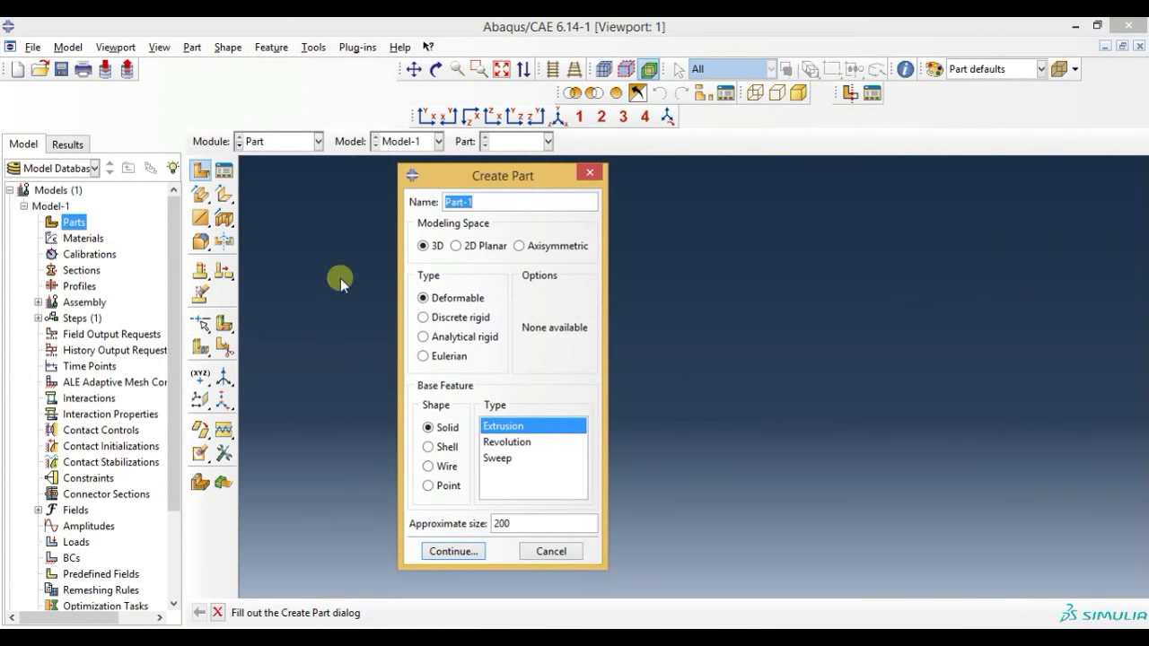
pyautogui.click(425, 247)
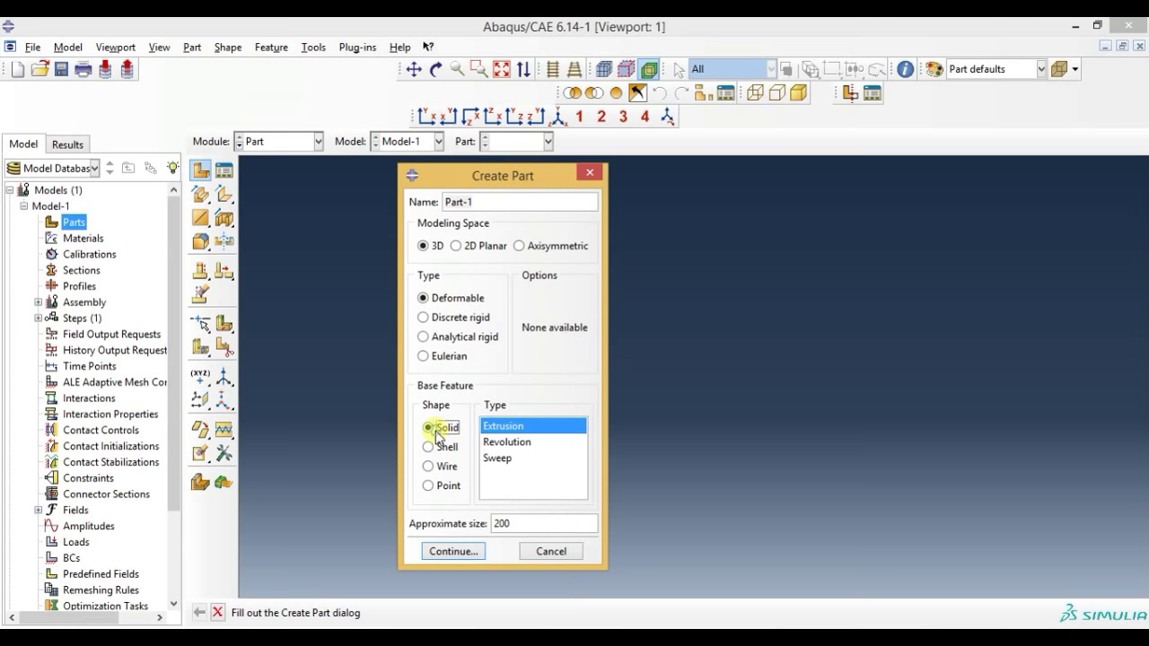
pyautogui.click(452, 555)
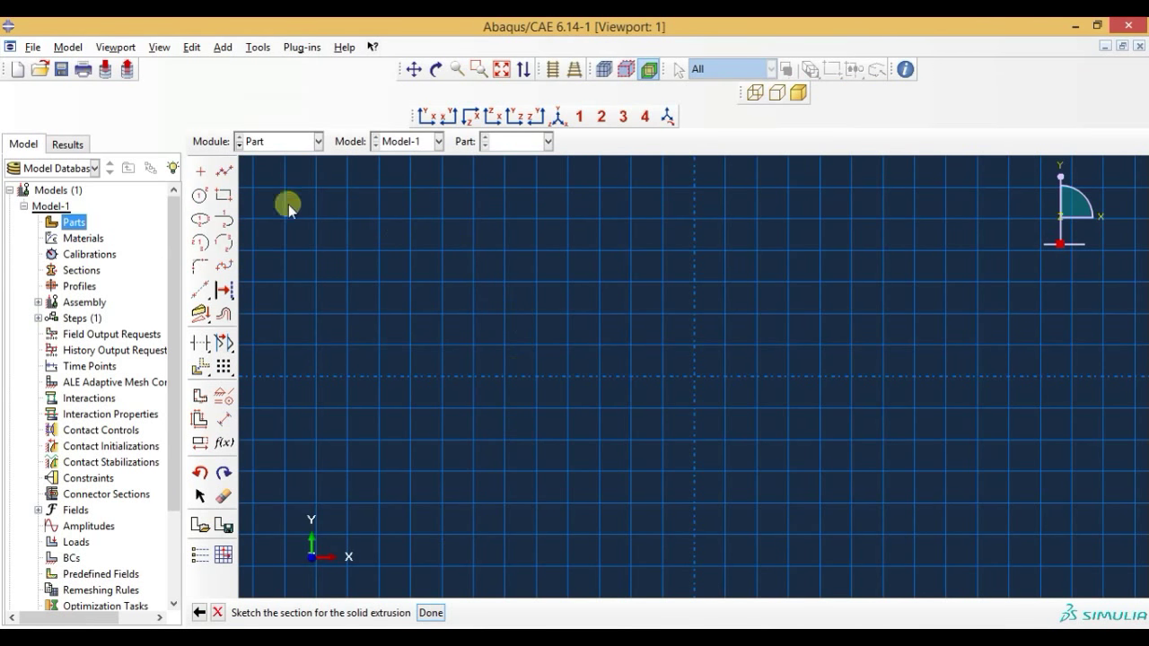
pyautogui.click(223, 195)
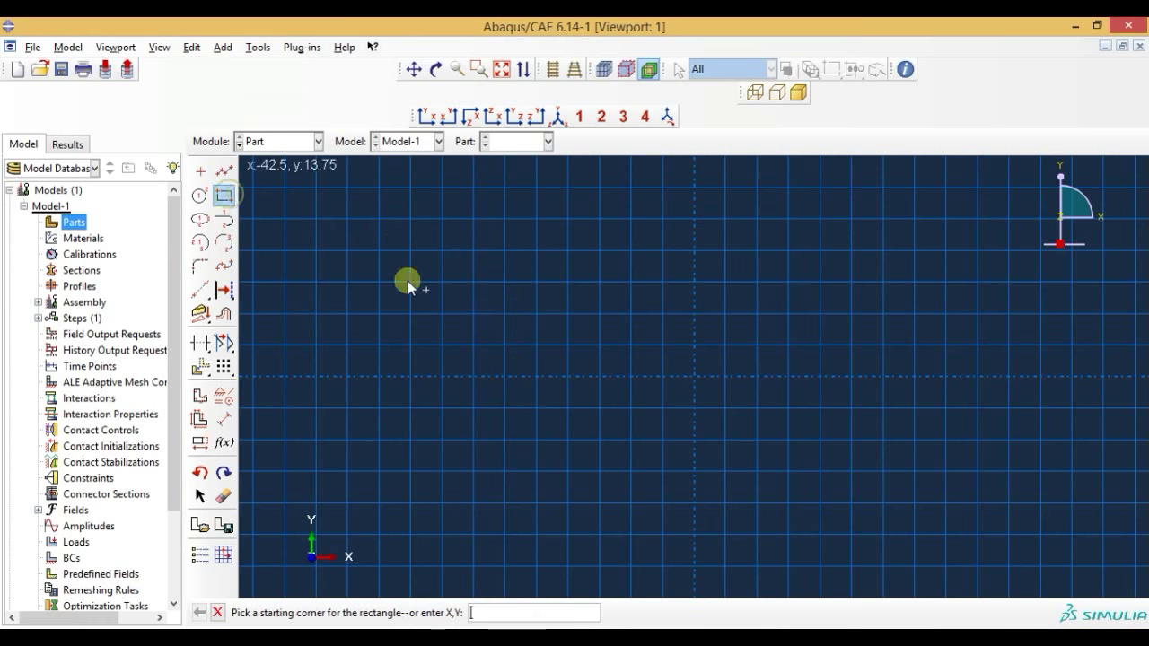
pyautogui.click(663, 347)
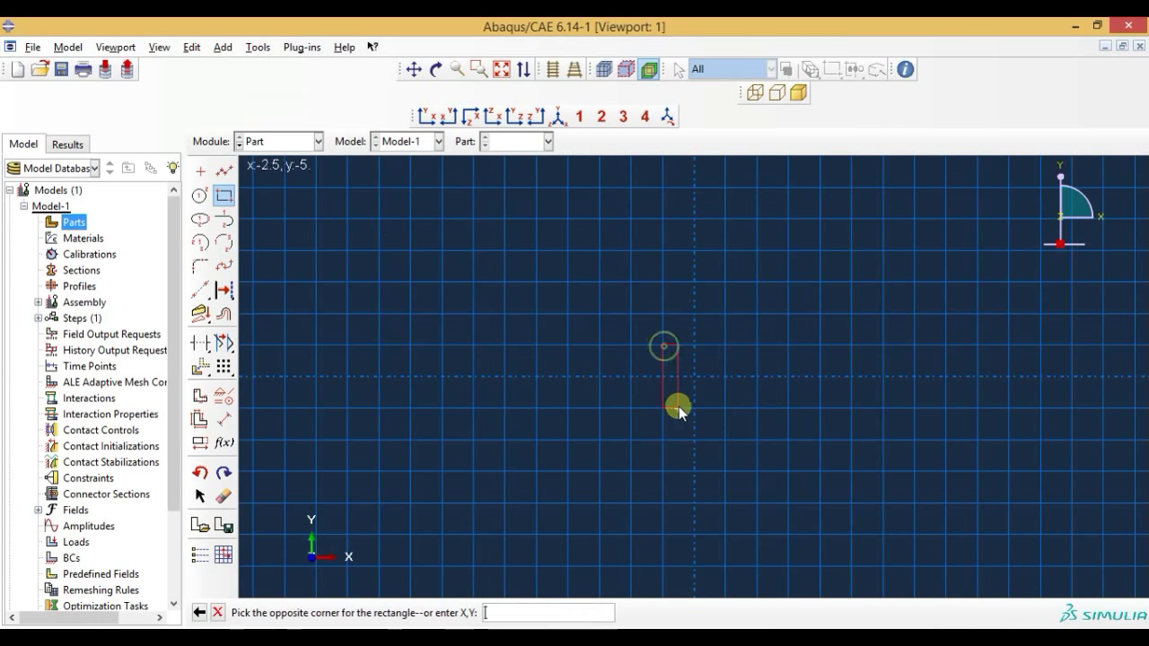
pyautogui.click(725, 408)
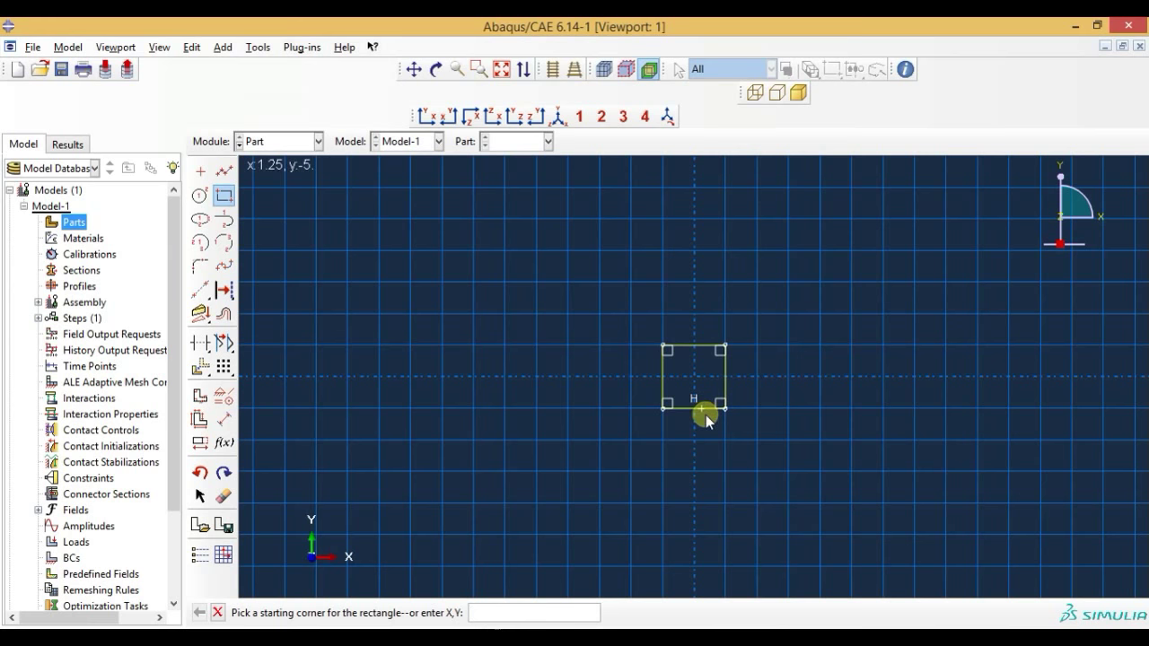
pyautogui.click(220, 613)
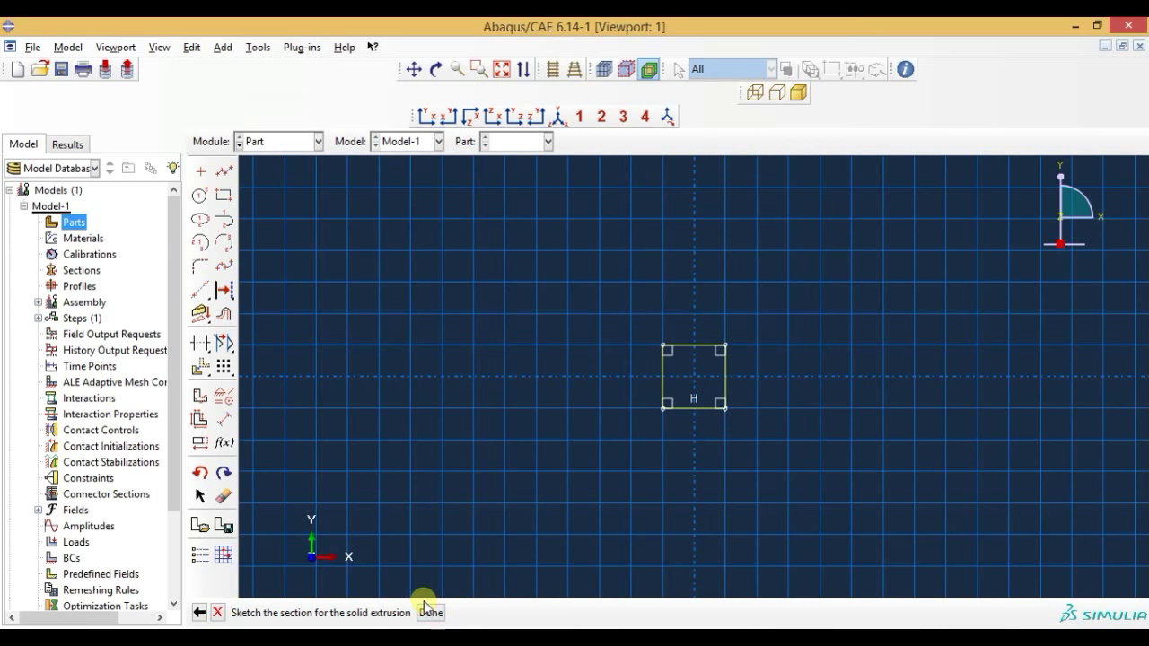
# Finish the sketch and extrude the square profile to a depth of 200.
pyautogui.click(424, 613)
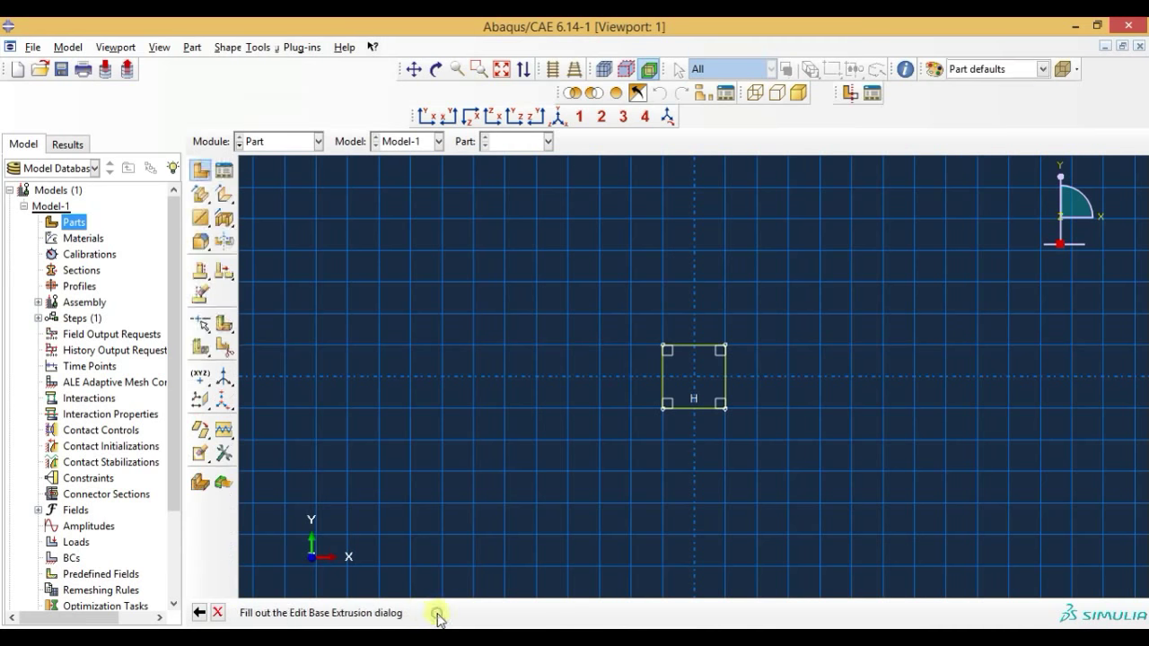
pyautogui.write('200')
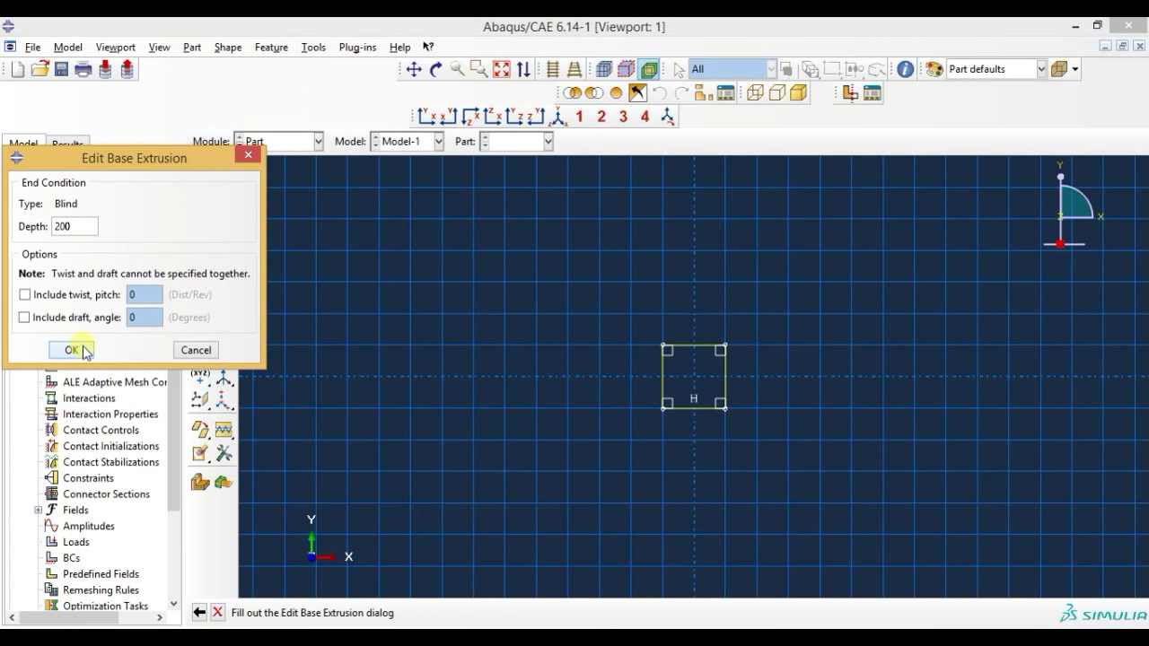
pyautogui.click(72, 350)
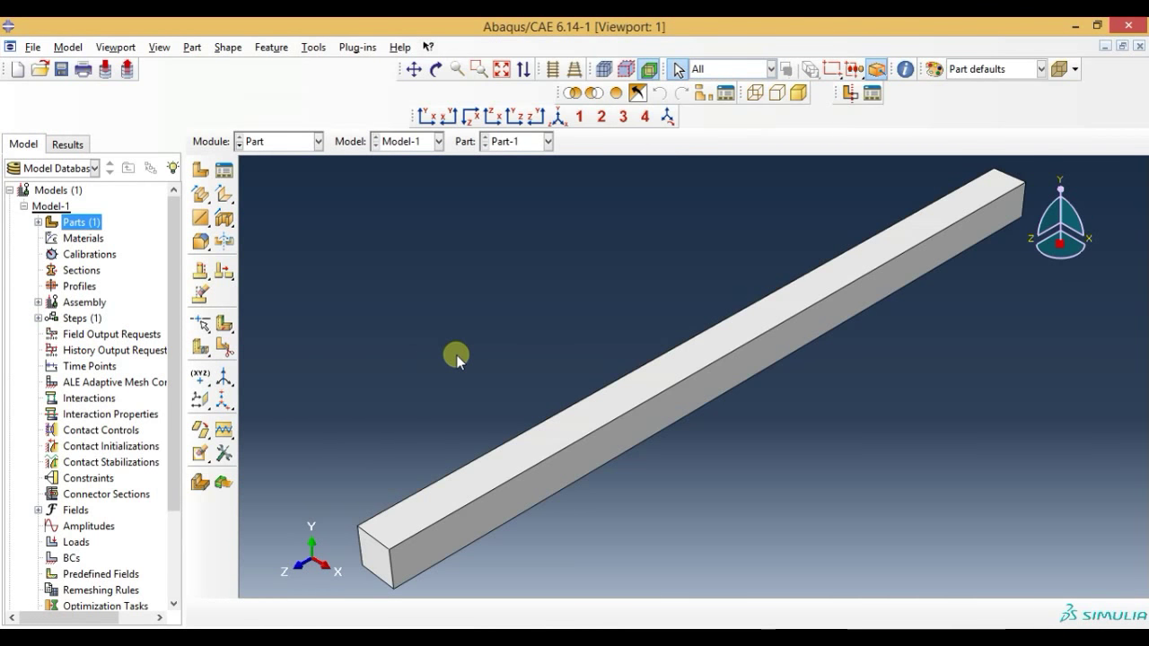
pyautogui.scroll(-2, 458, 355)
pyautogui.scroll(-2, 461, 356)
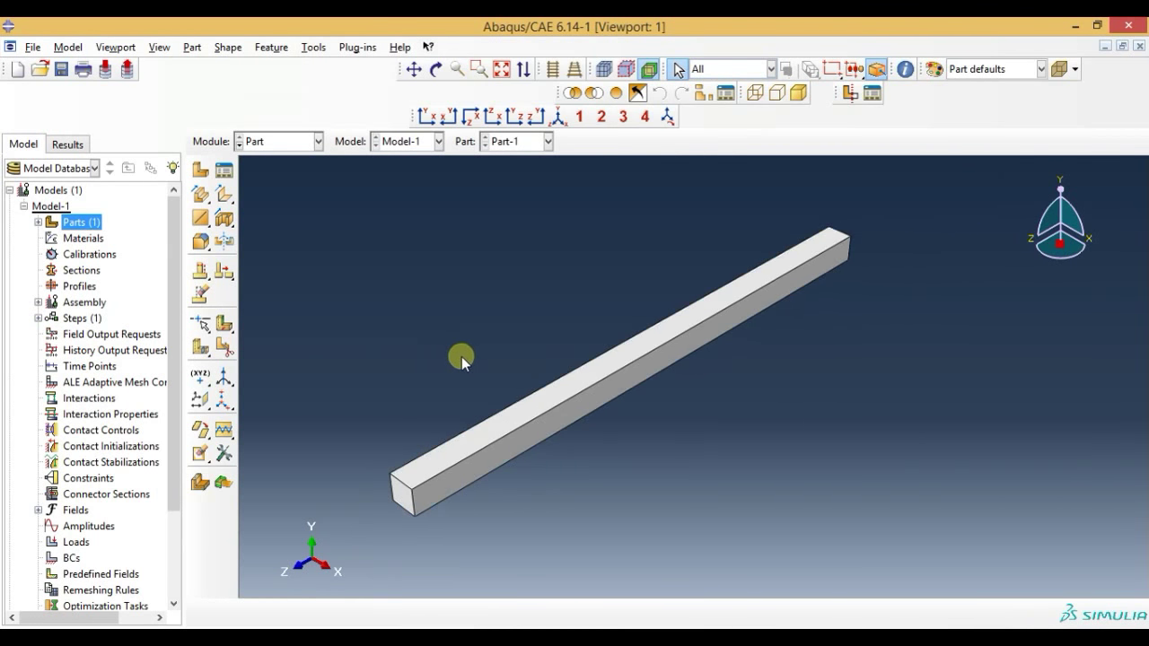
pyautogui.click(283, 141)
# In the Property module, create Material-1 as elastic with E = 210e3 and Poisson's ratio 0.3.
pyautogui.click(283, 174)
pyautogui.click(201, 171)
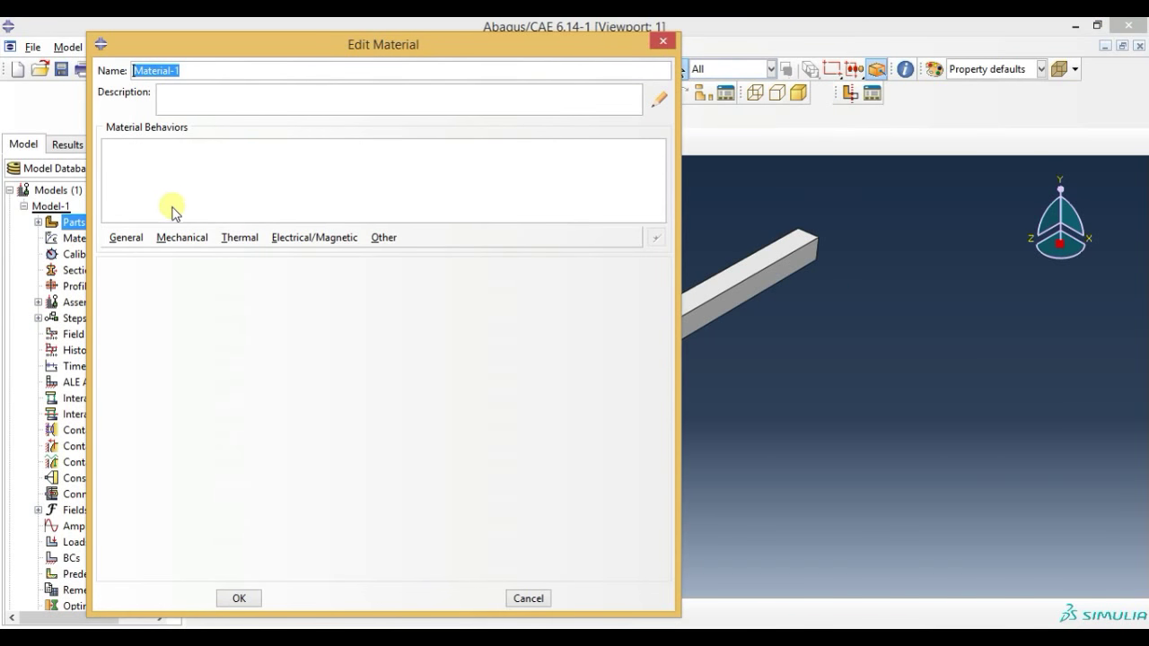
pyautogui.click(201, 237)
pyautogui.moveTo(190, 255)
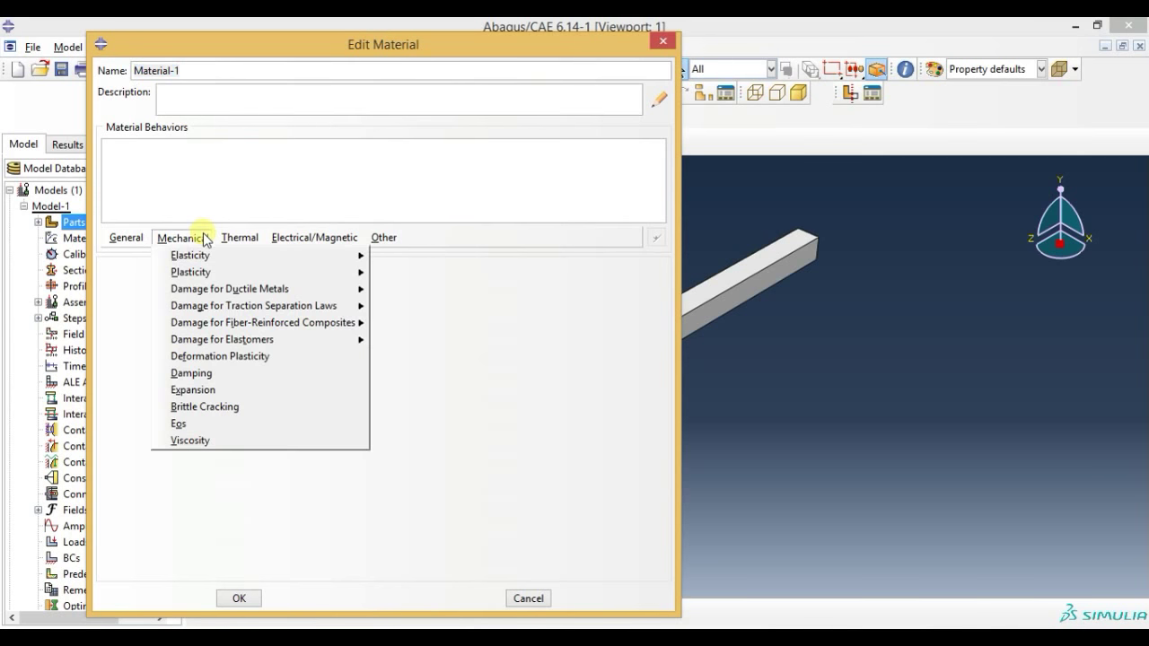
pyautogui.click(457, 256)
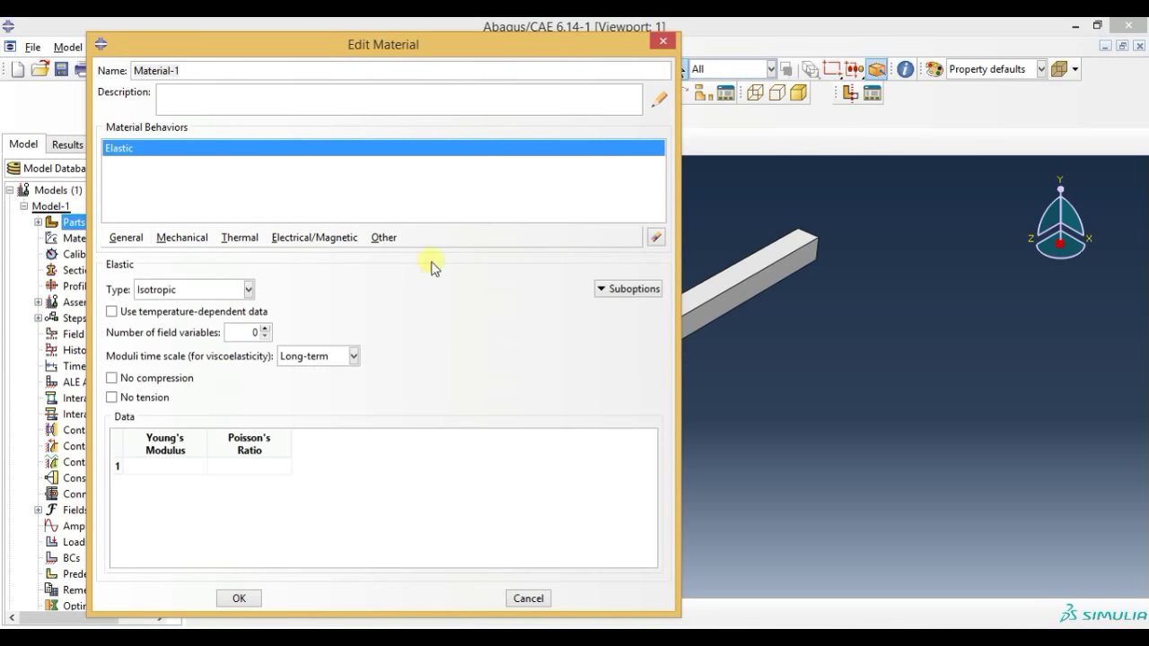
pyautogui.click(192, 465)
pyautogui.write('210e3')
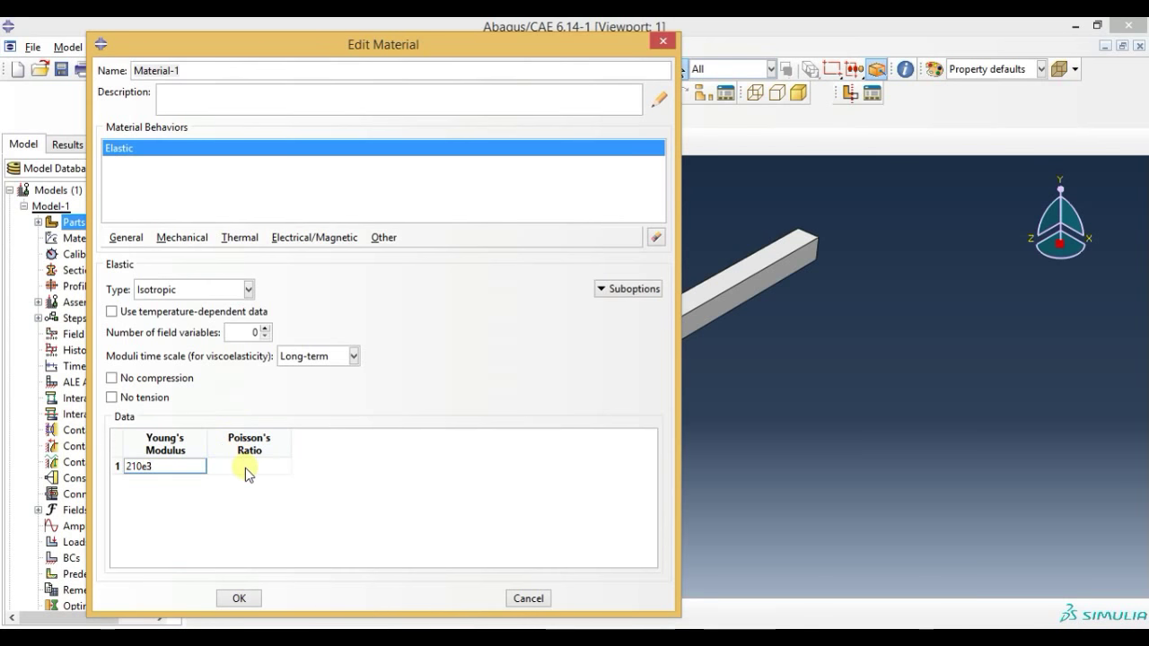
pyautogui.click(246, 467)
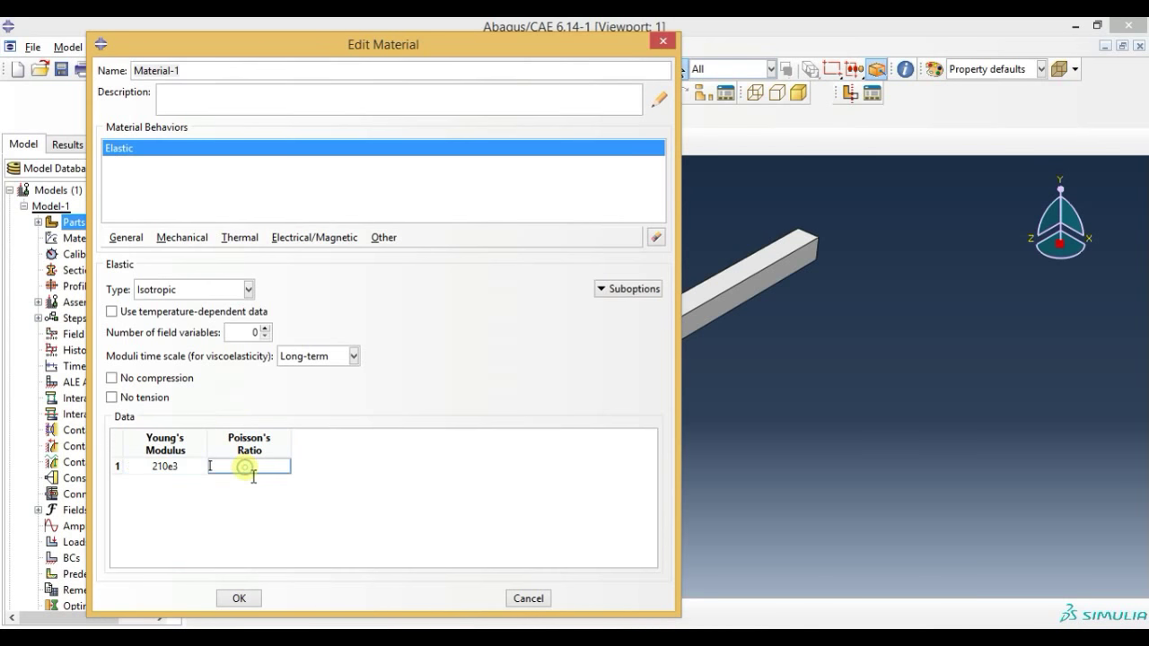
pyautogui.write('0.3')
pyautogui.click(239, 597)
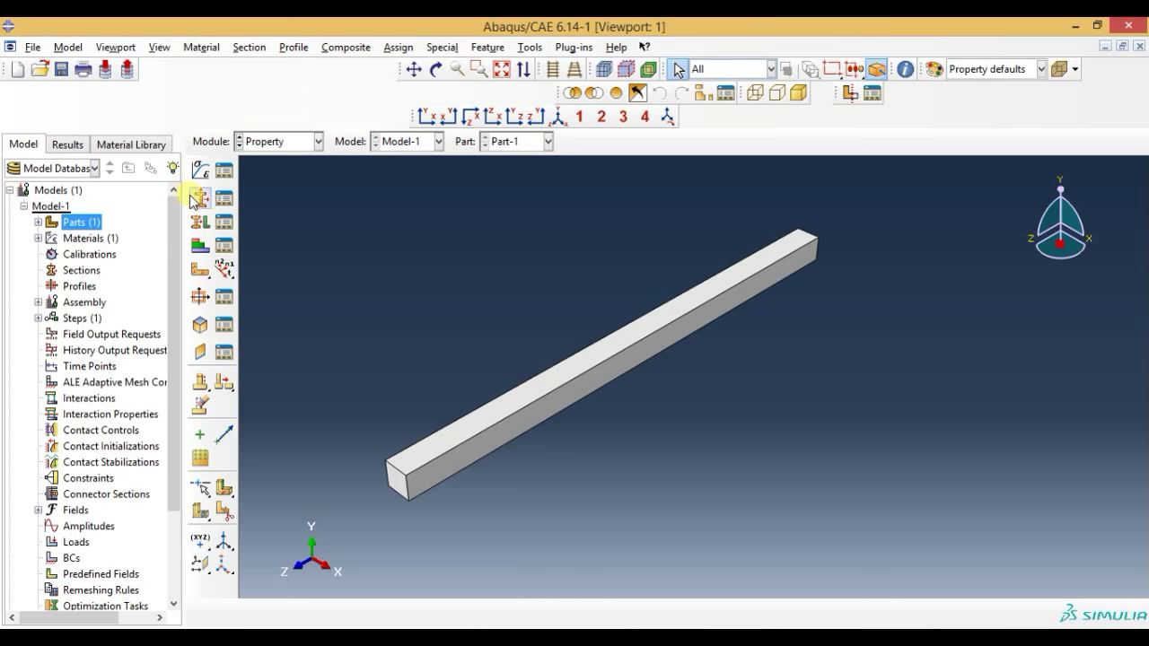
# Create Section-1, a solid homogeneous section using Material-1.
pyautogui.click(199, 197)
pyautogui.click(343, 281)
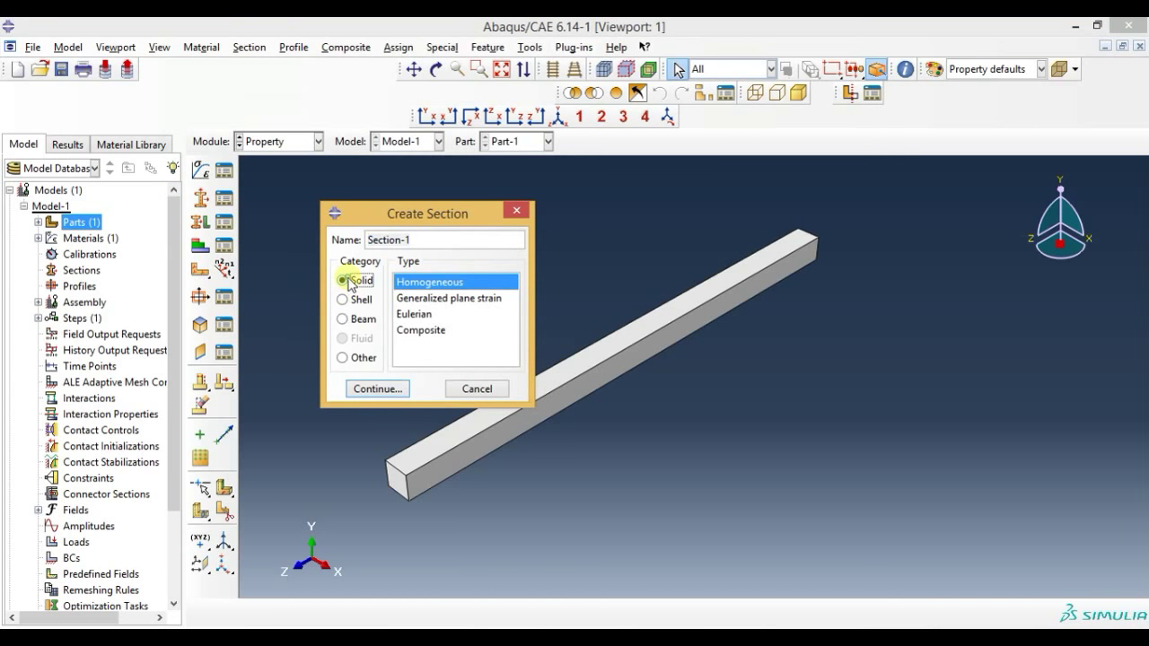
pyautogui.click(379, 388)
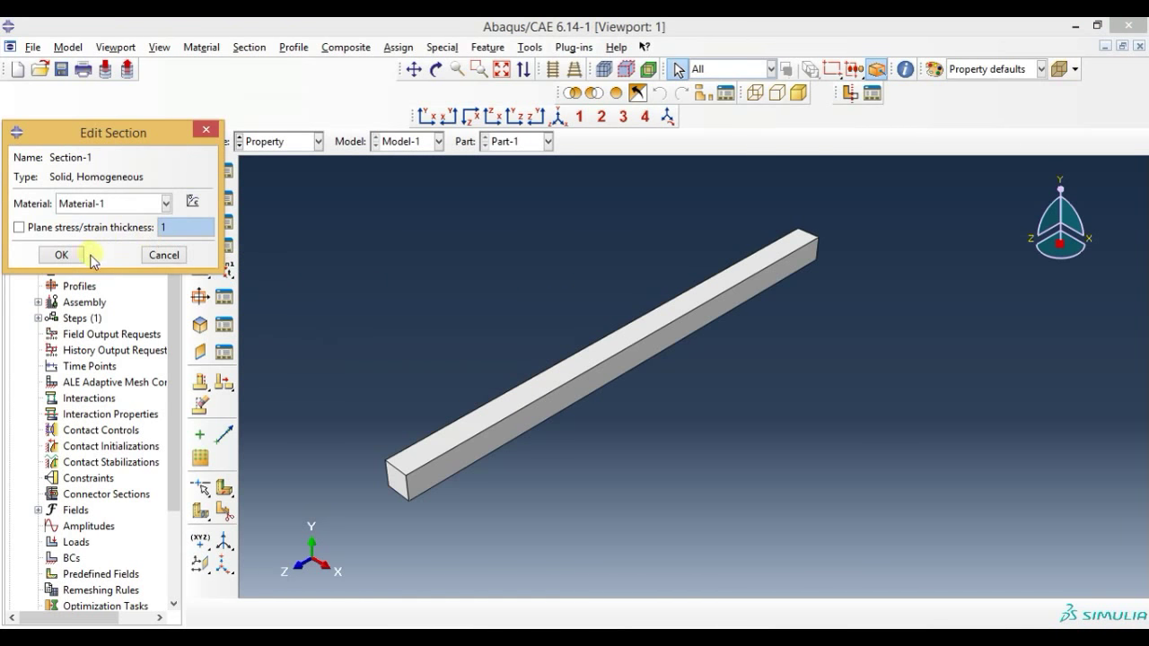
pyautogui.click(55, 255)
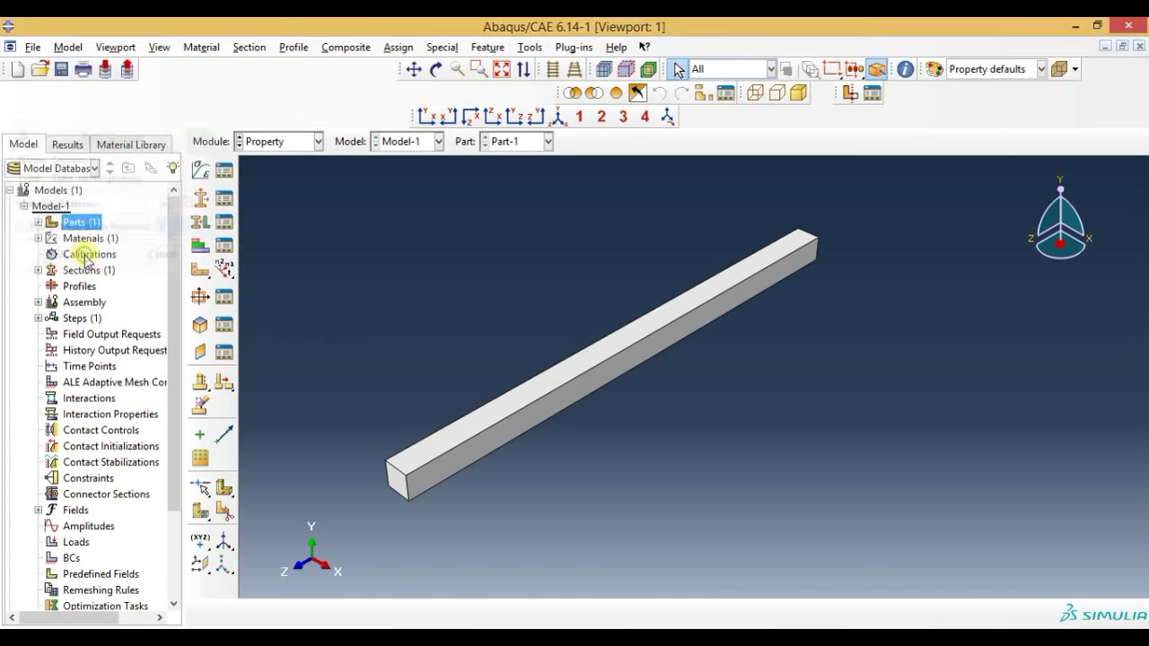
# Assign Section-1 to the whole bar.
pyautogui.click(199, 224)
pyautogui.click(299, 292)
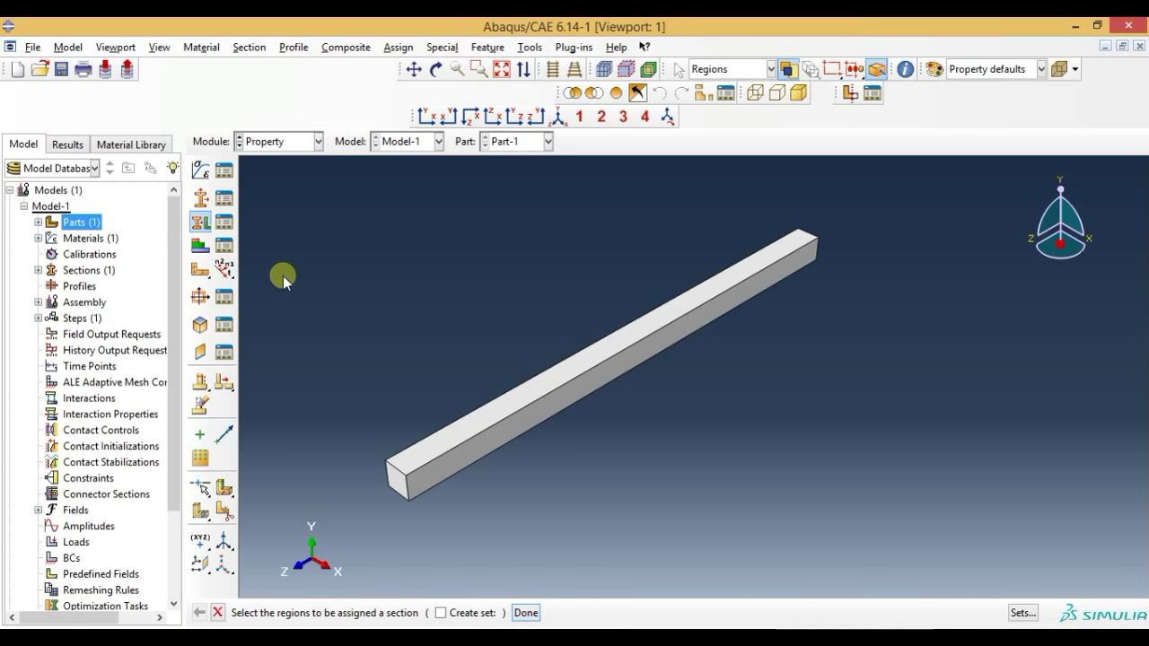
pyautogui.click(547, 382)
pyautogui.click(521, 612)
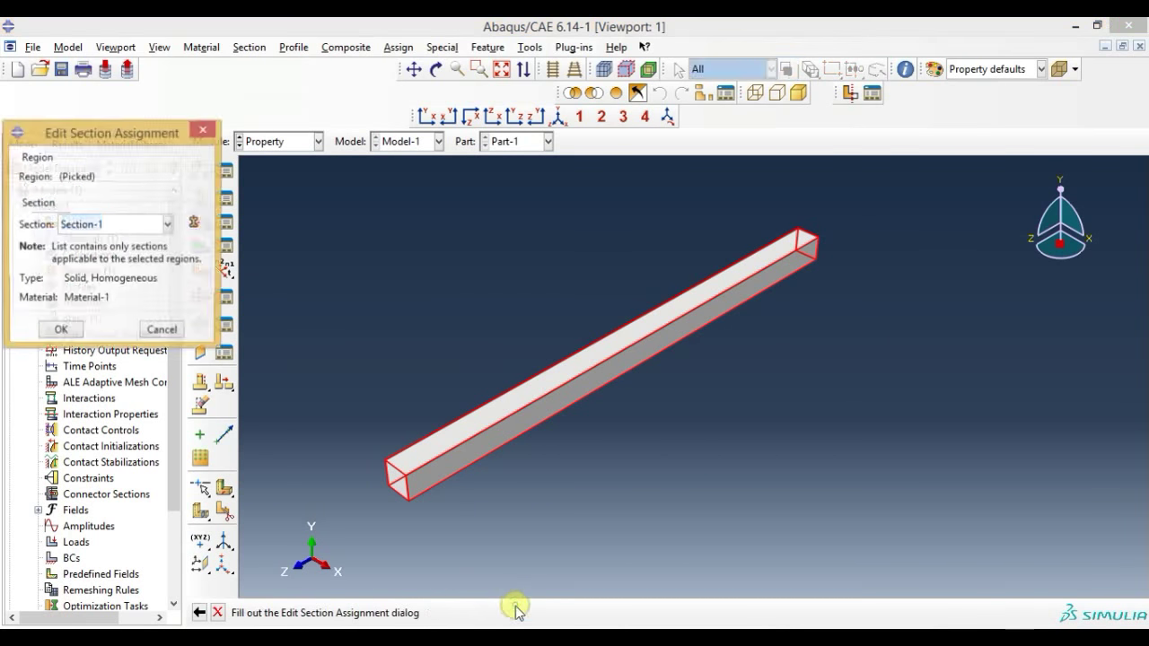
pyautogui.click(59, 329)
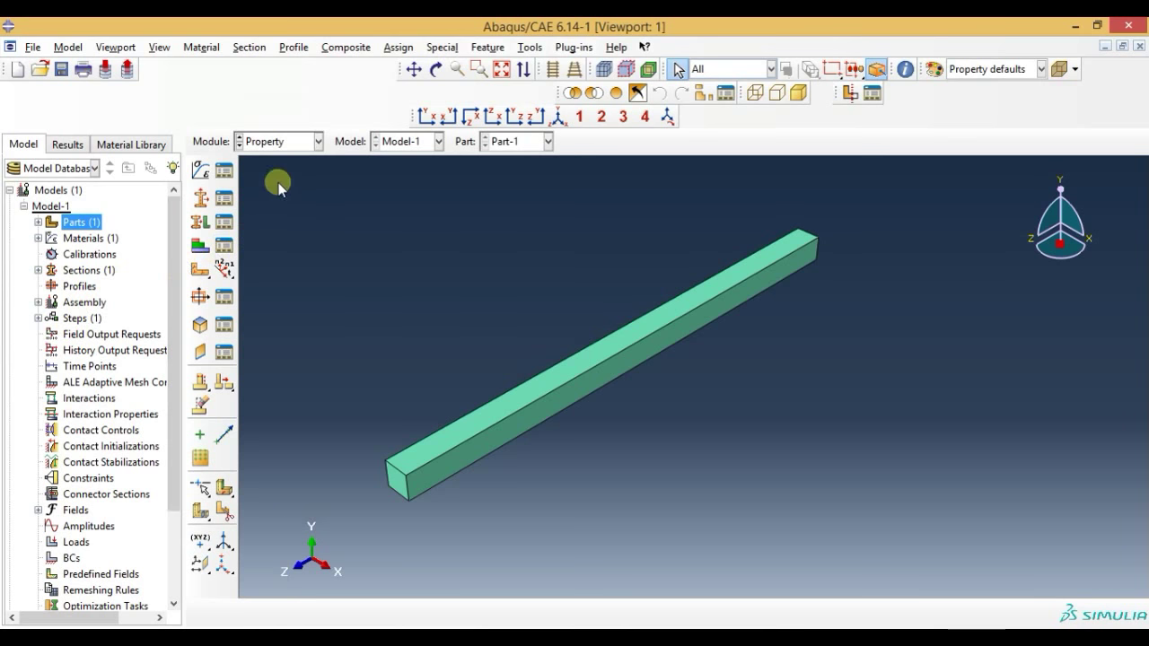
pyautogui.click(302, 141)
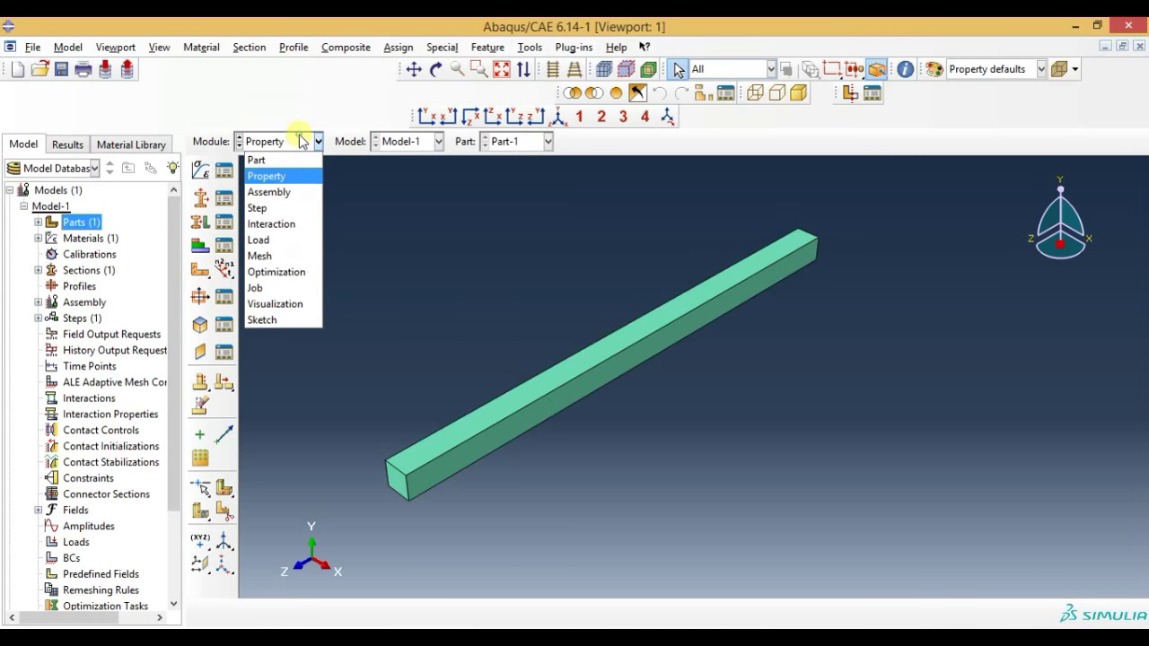
# In the Assembly module, add a dependent instance of Part-1.
pyautogui.click(272, 192)
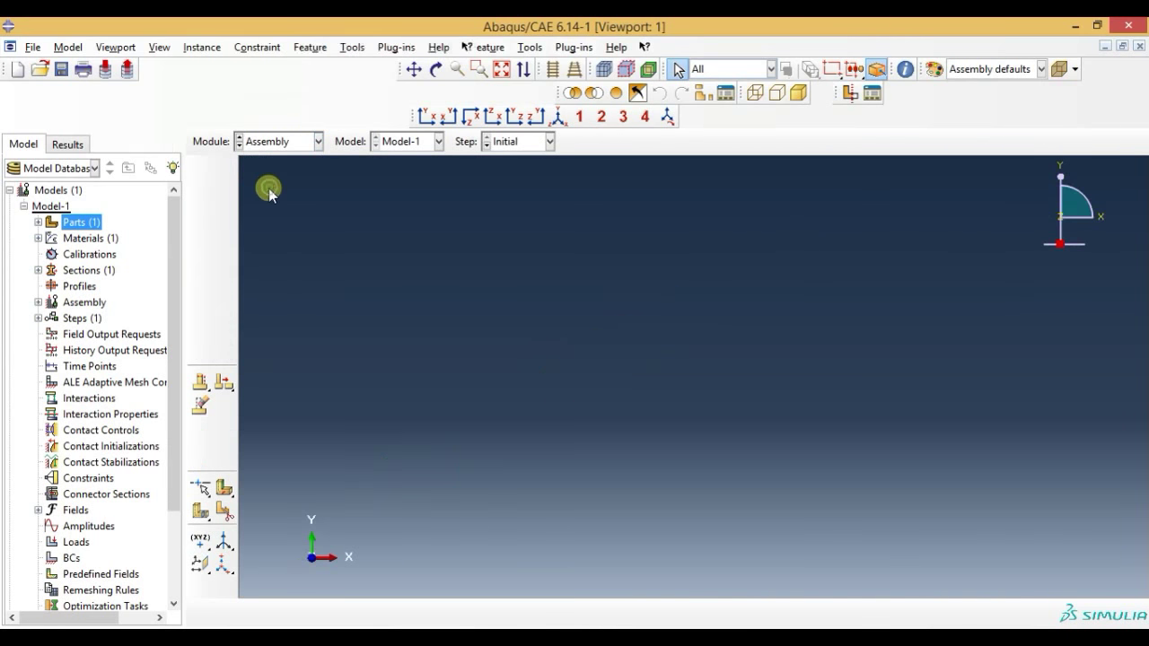
pyautogui.click(209, 172)
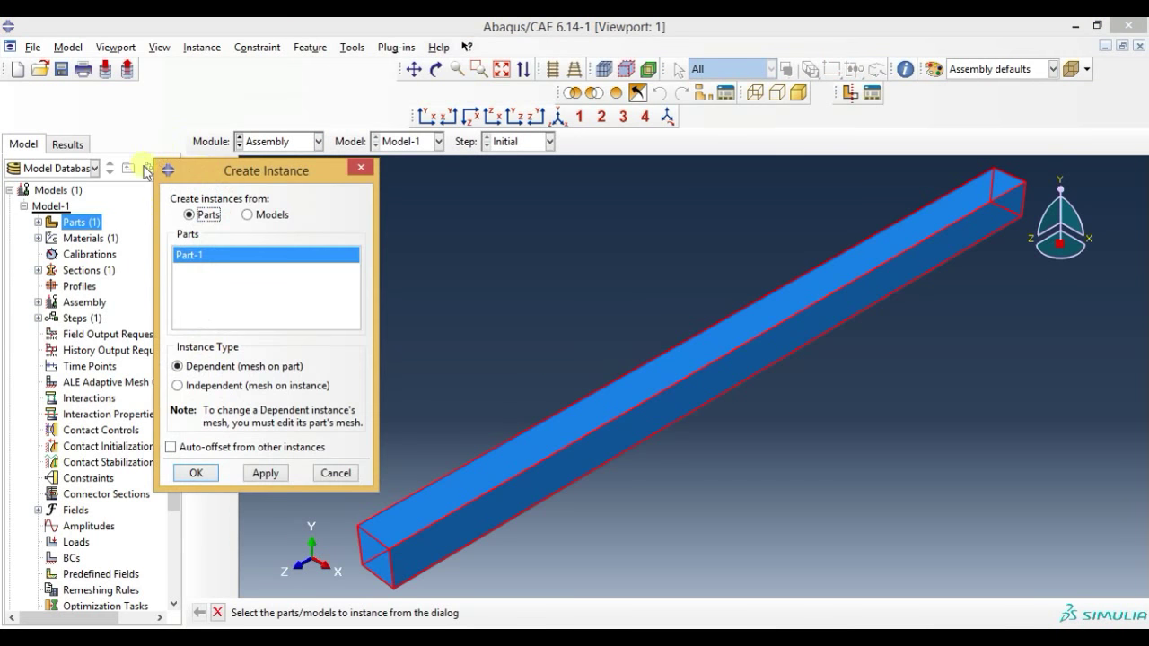
pyautogui.click(196, 473)
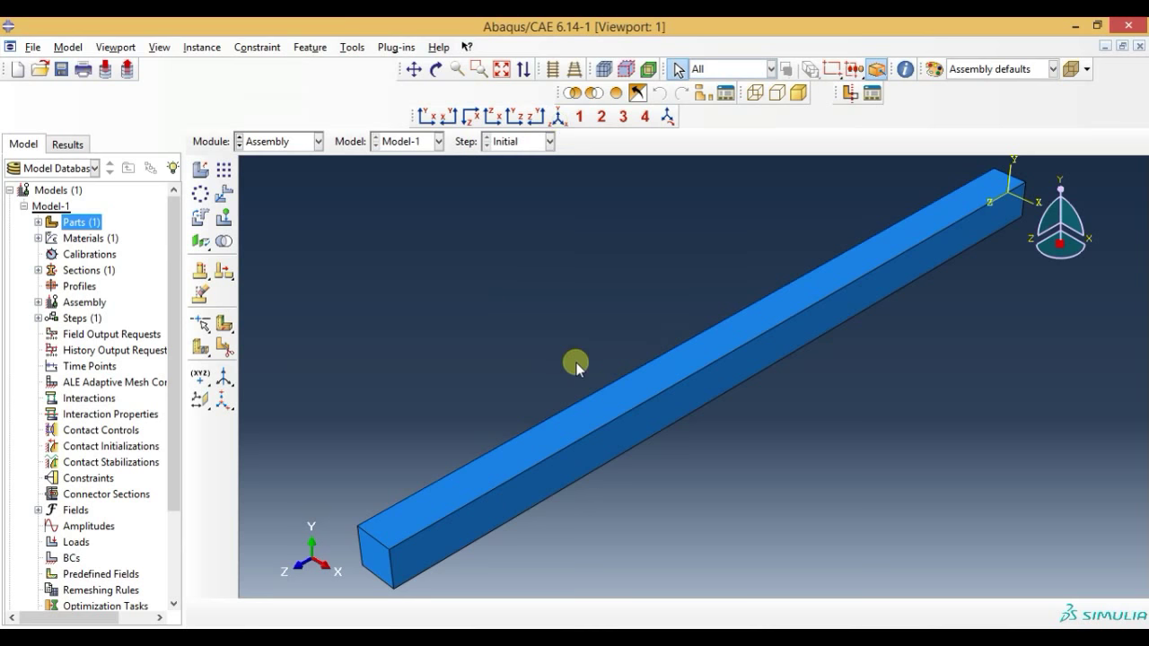
pyautogui.scroll(-1, 575, 366)
# Create Step-1 as a Static, General step after Initial, keeping the default settings.
pyautogui.click(273, 141)
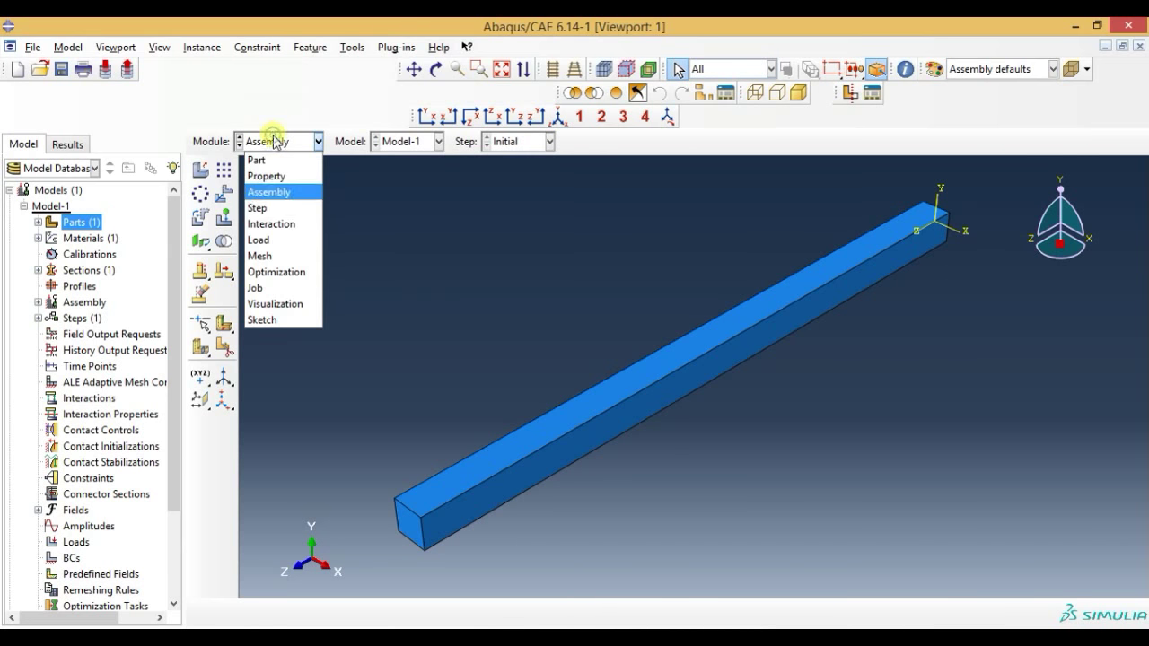
pyautogui.click(267, 207)
pyautogui.click(200, 170)
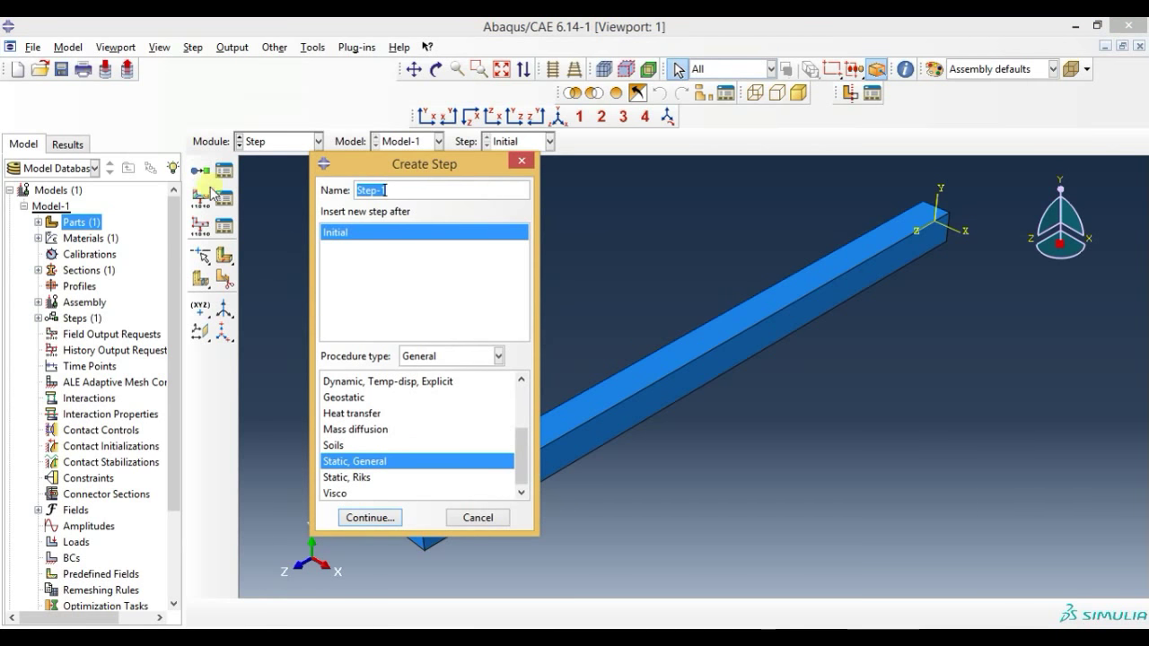
pyautogui.click(398, 226)
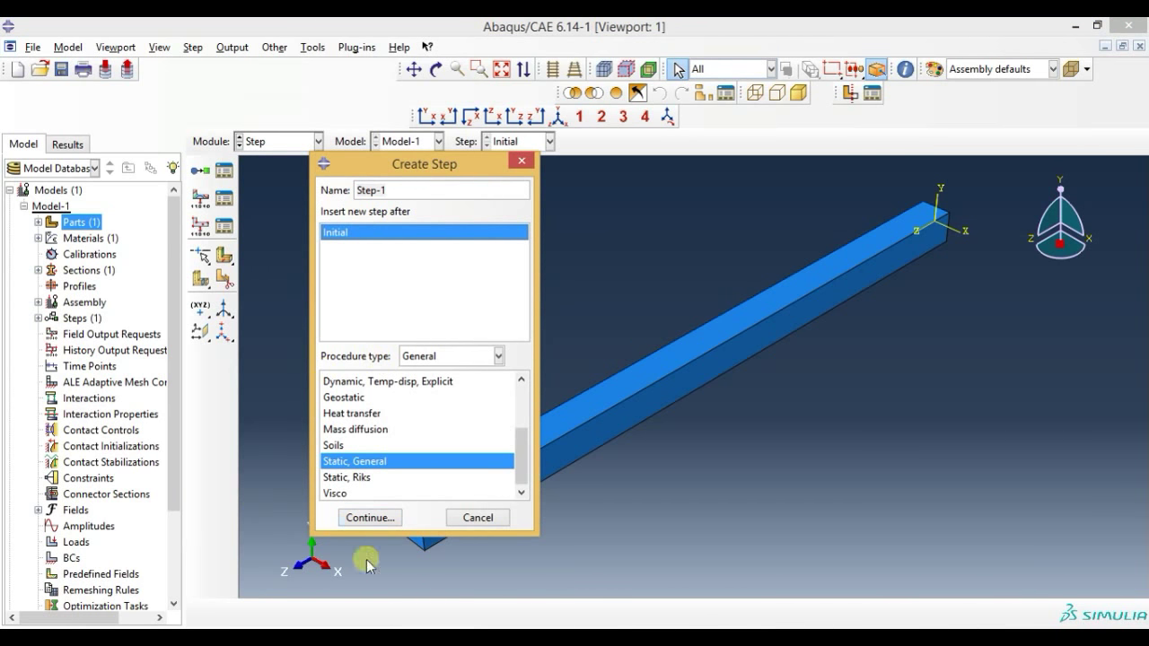
pyautogui.click(370, 519)
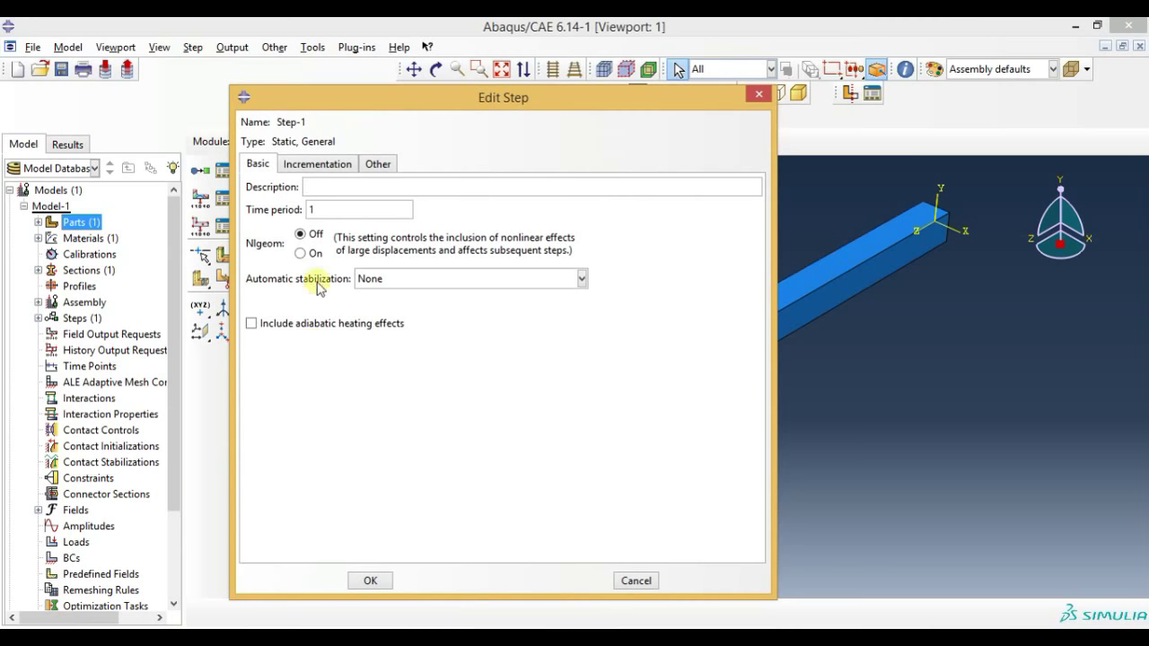
pyautogui.click(319, 166)
pyautogui.click(369, 167)
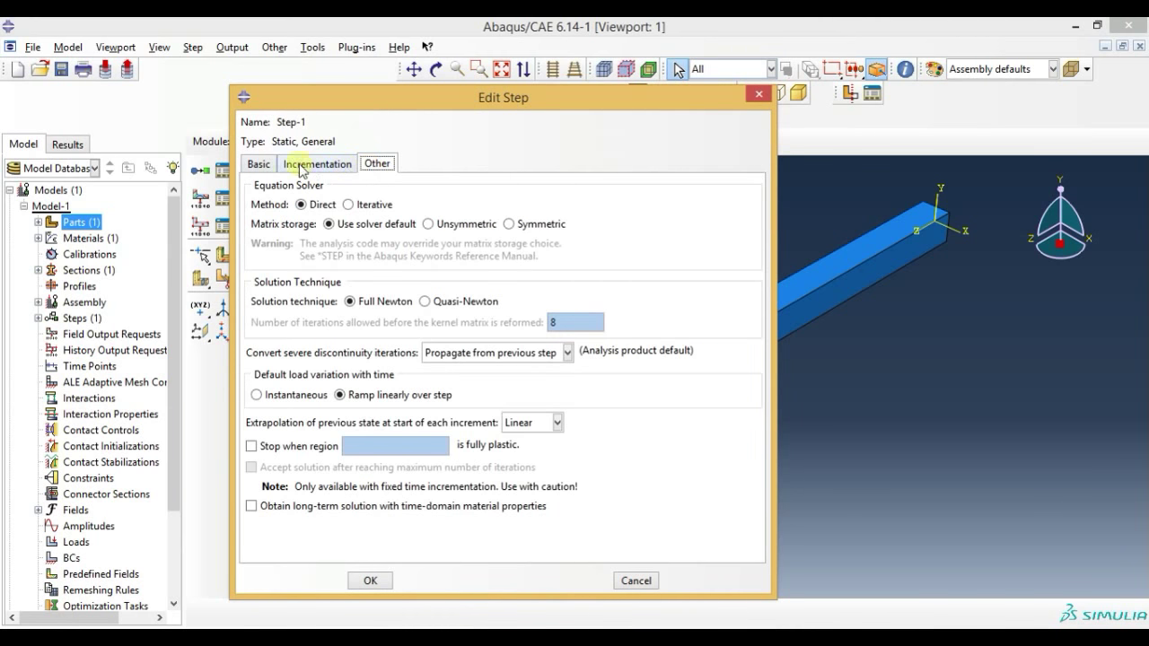
pyautogui.click(258, 164)
pyautogui.click(370, 581)
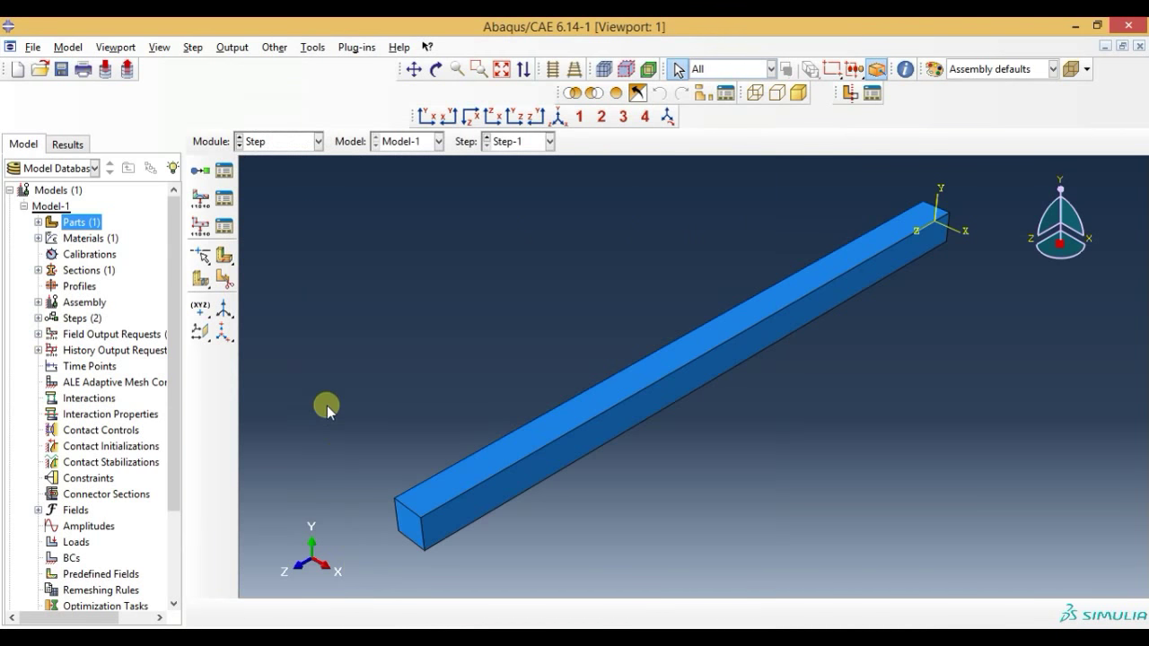
pyautogui.click(281, 143)
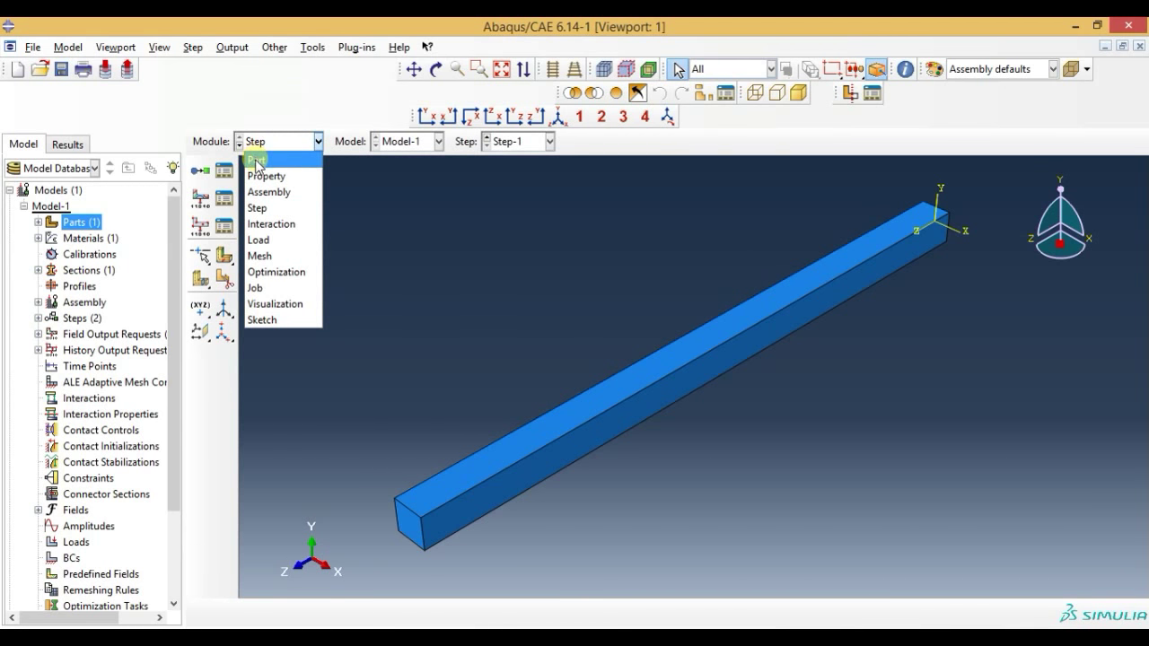
# In the Load module, fix the beam's near end face with ENCASTRE boundary condition BC-1.
pyautogui.click(269, 240)
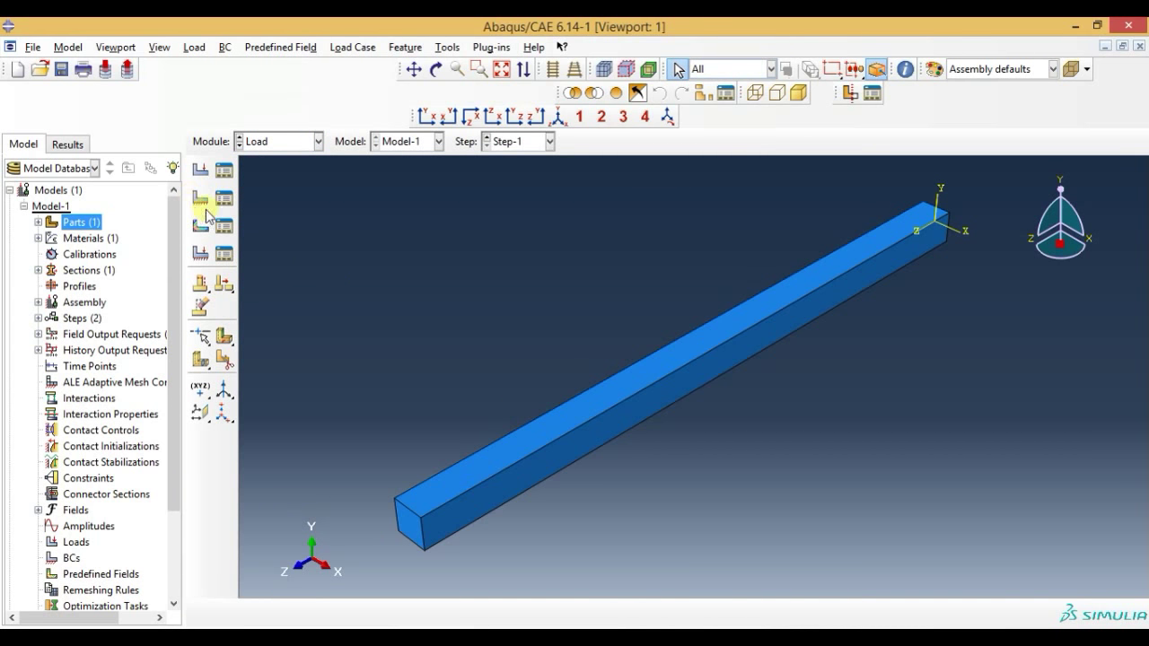
pyautogui.click(201, 201)
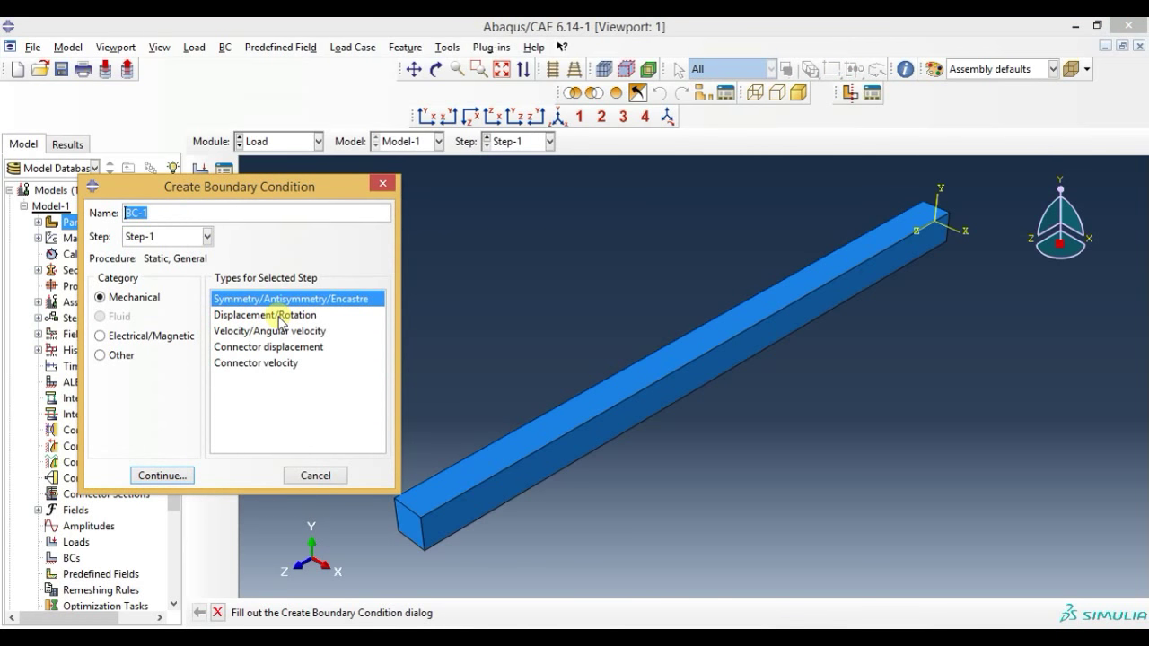
pyautogui.click(162, 475)
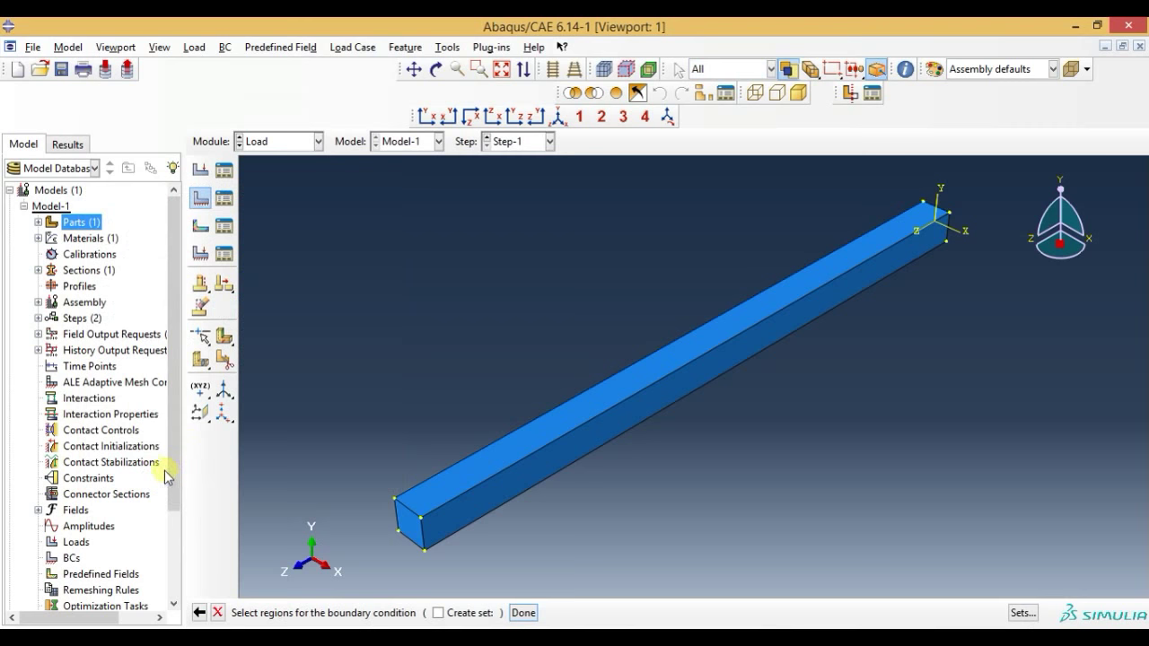
pyautogui.click(406, 533)
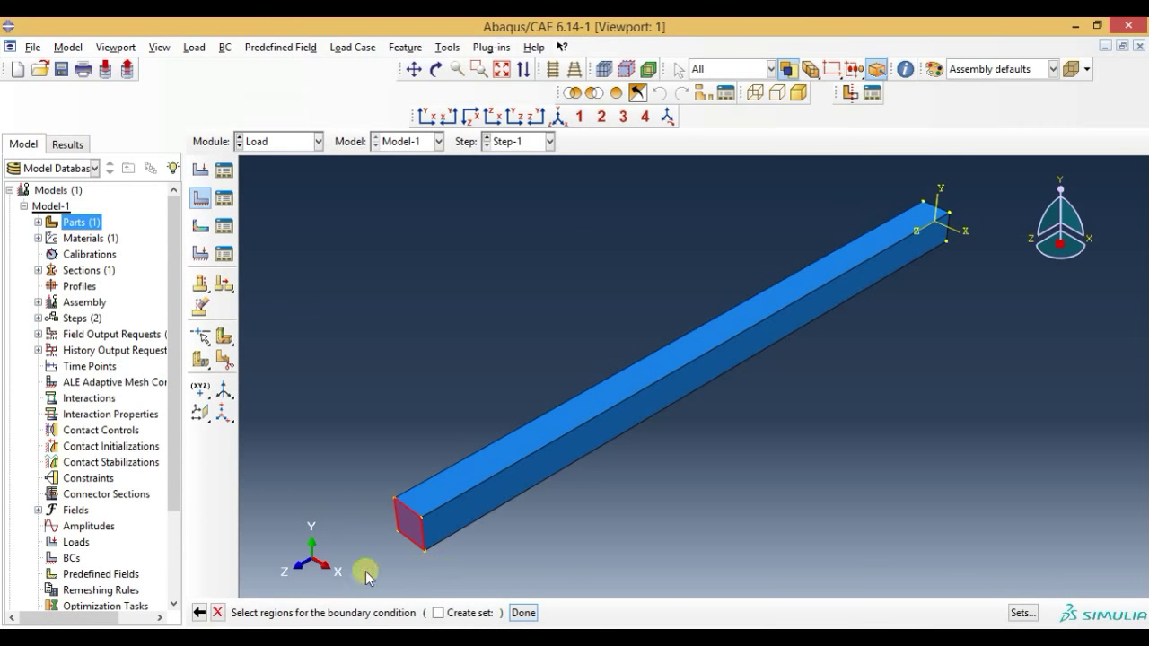
pyautogui.click(523, 613)
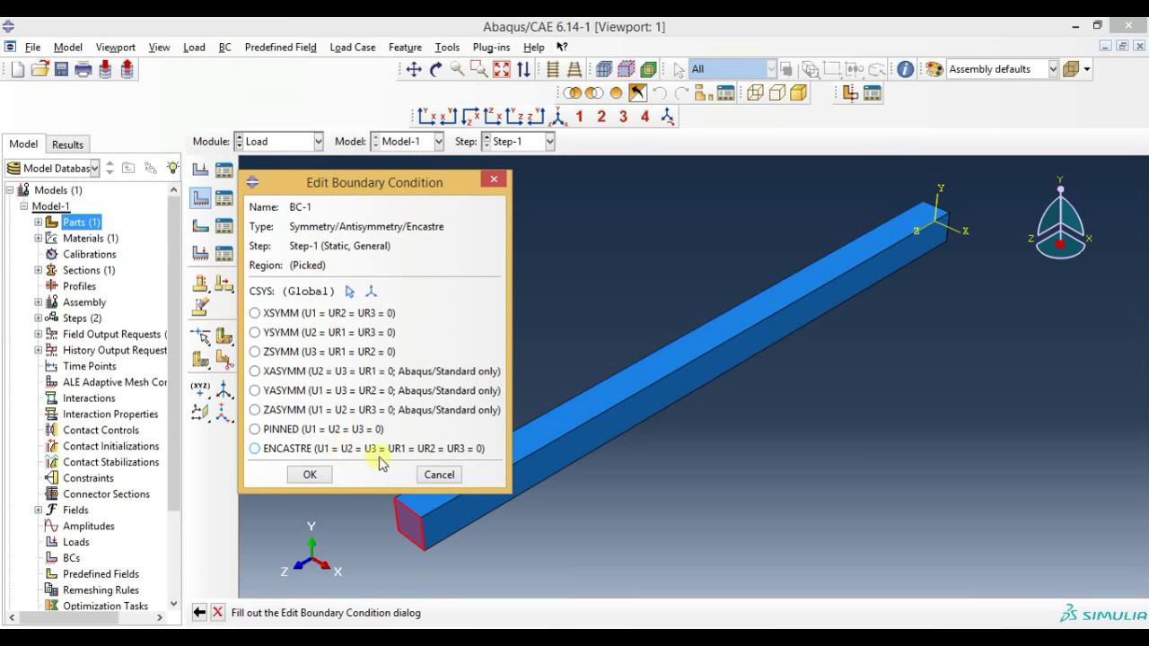
pyautogui.click(349, 453)
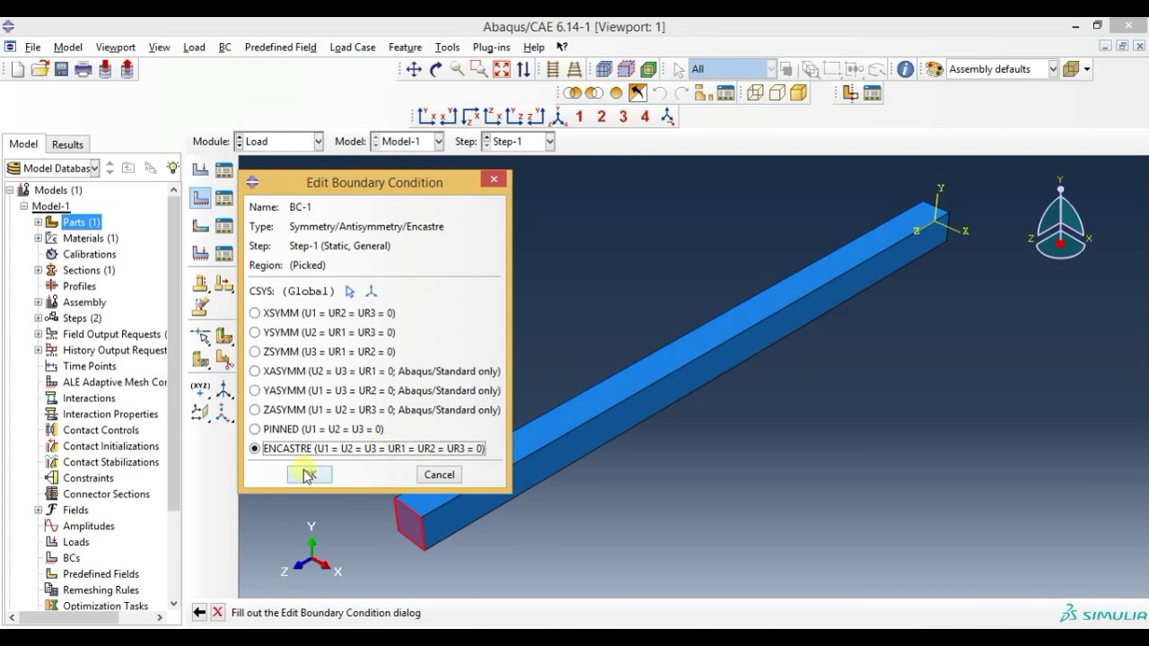
pyautogui.click(307, 474)
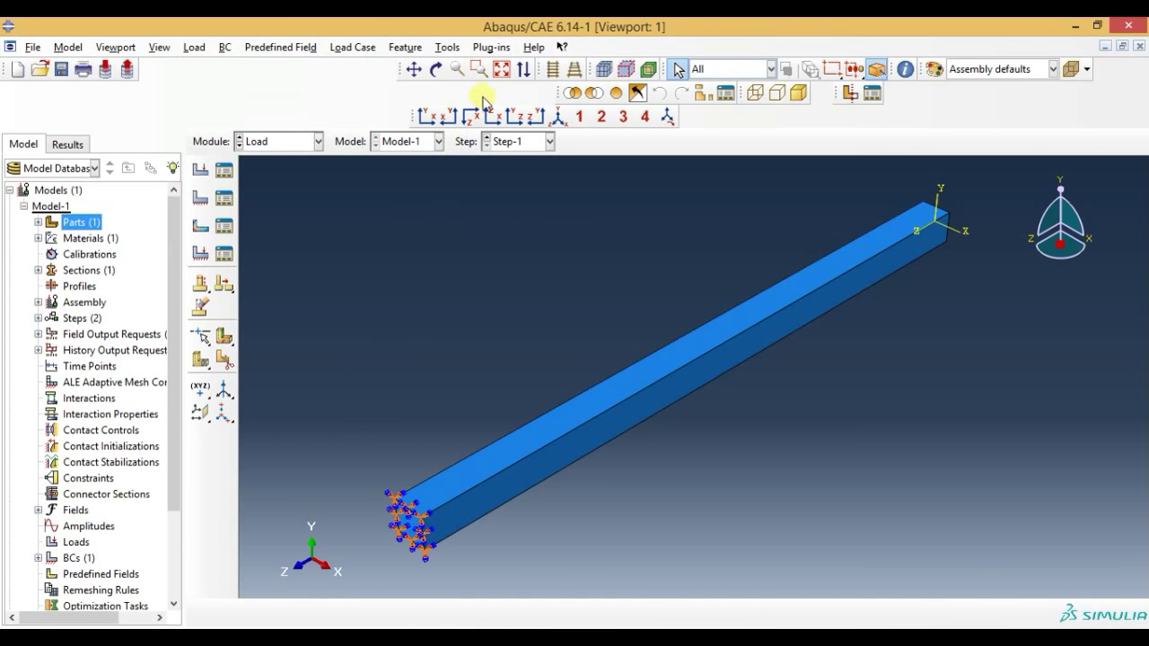
pyautogui.click(437, 69)
# Orbit the beam from the isometric view so its free end face is visible.
pyautogui.moveTo(815, 323); pyautogui.dragTo(703, 410)
pyautogui.moveTo(779, 369)
pyautogui.mouseDown()
pyautogui.moveTo(770, 467)
pyautogui.moveTo(659, 409)
pyautogui.moveTo(617, 288)
pyautogui.mouseUp()
pyautogui.click(557, 118)
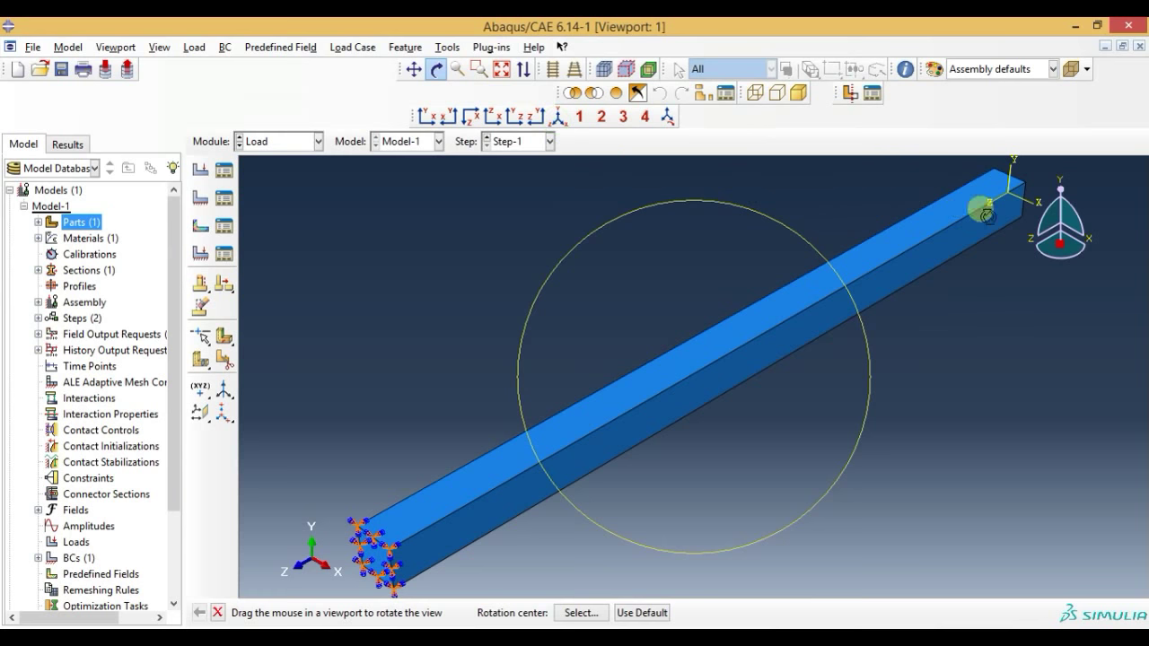
pyautogui.moveTo(981, 341)
pyautogui.mouseDown()
pyautogui.moveTo(924, 381)
pyautogui.moveTo(646, 418)
pyautogui.moveTo(846, 413)
pyautogui.moveTo(877, 354)
pyautogui.mouseUp()
pyautogui.press('Escape')
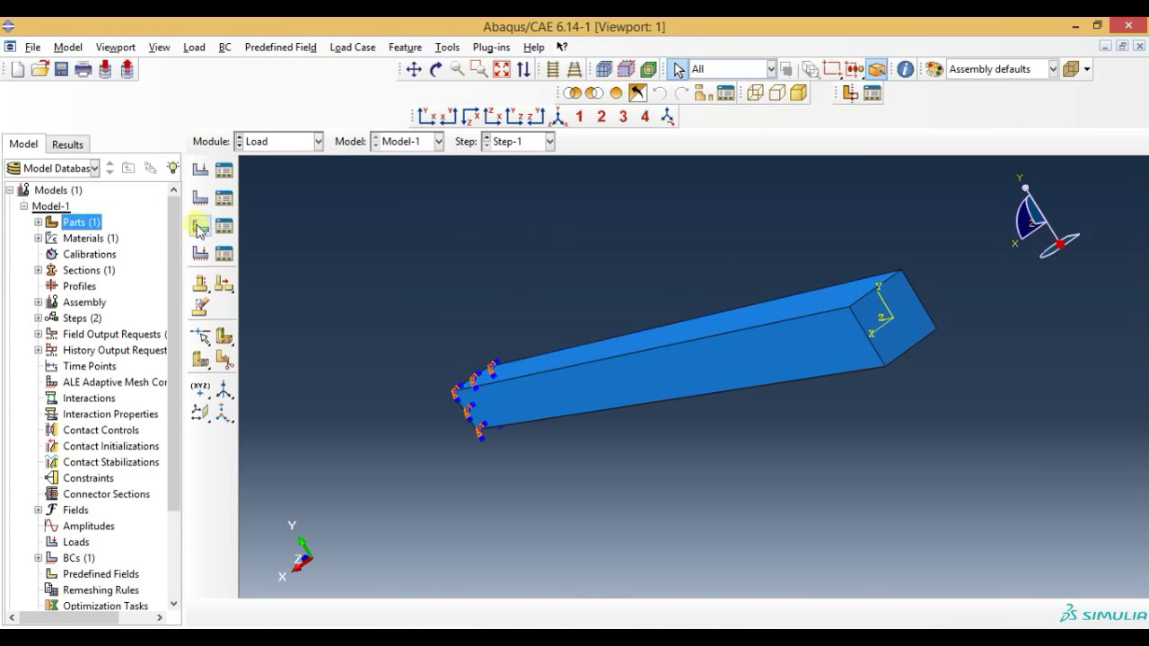
# Return to the Load module and bring up the Tools menu.
pyautogui.click(280, 144)
pyautogui.click(285, 224)
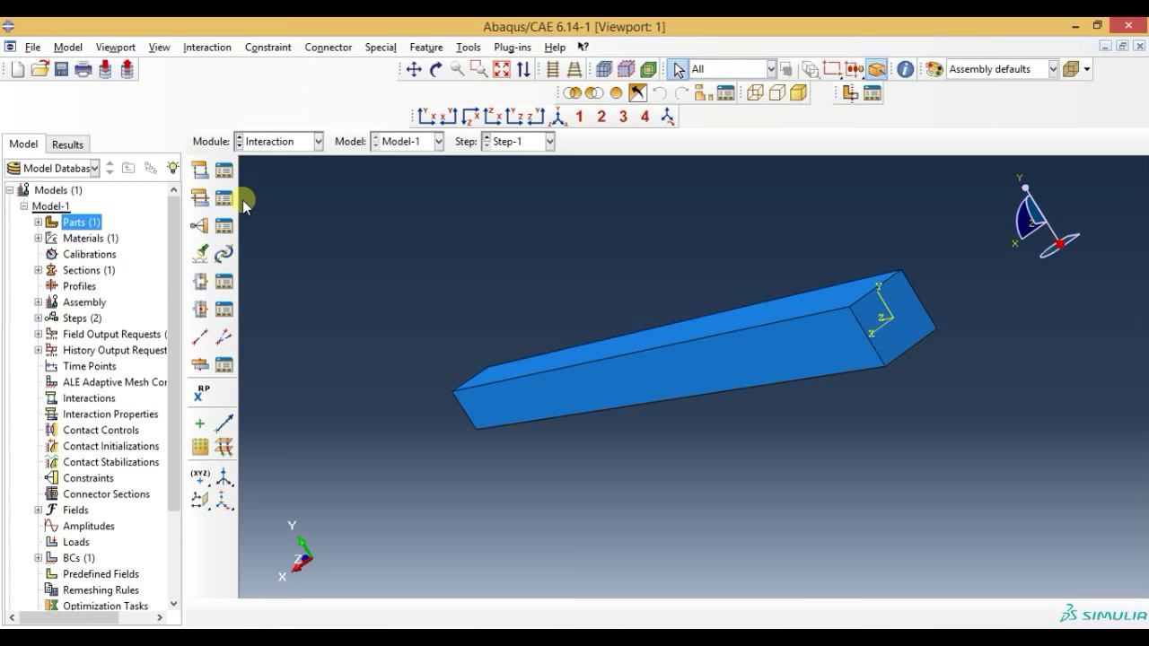
pyautogui.click(432, 48)
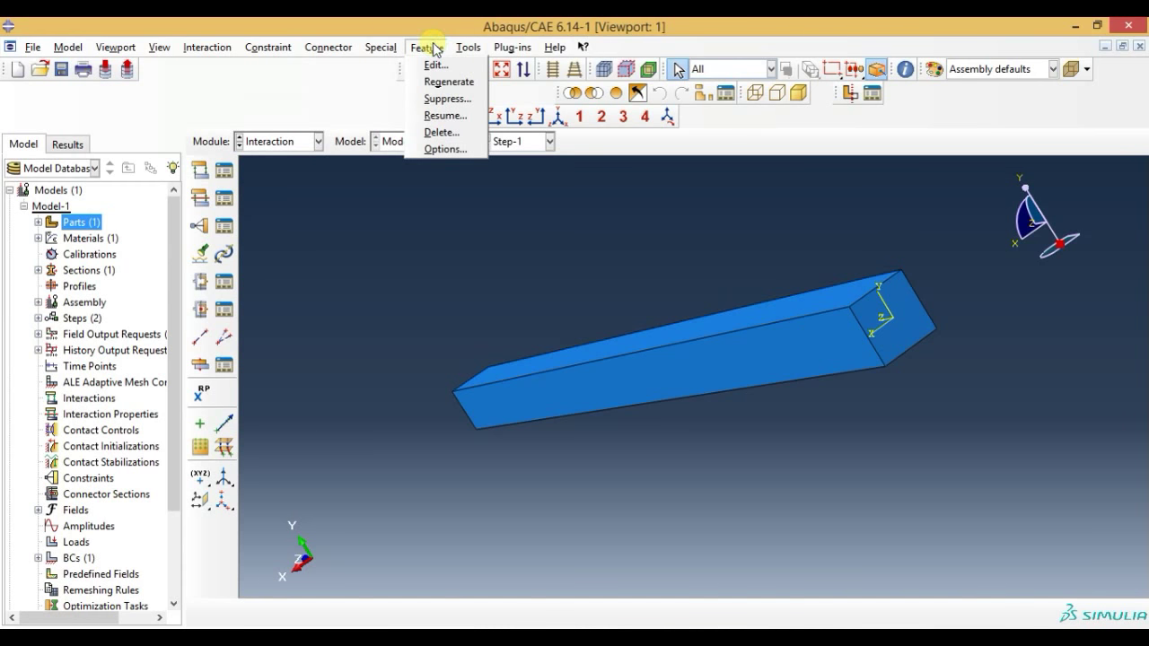
pyautogui.click(305, 136)
pyautogui.click(317, 141)
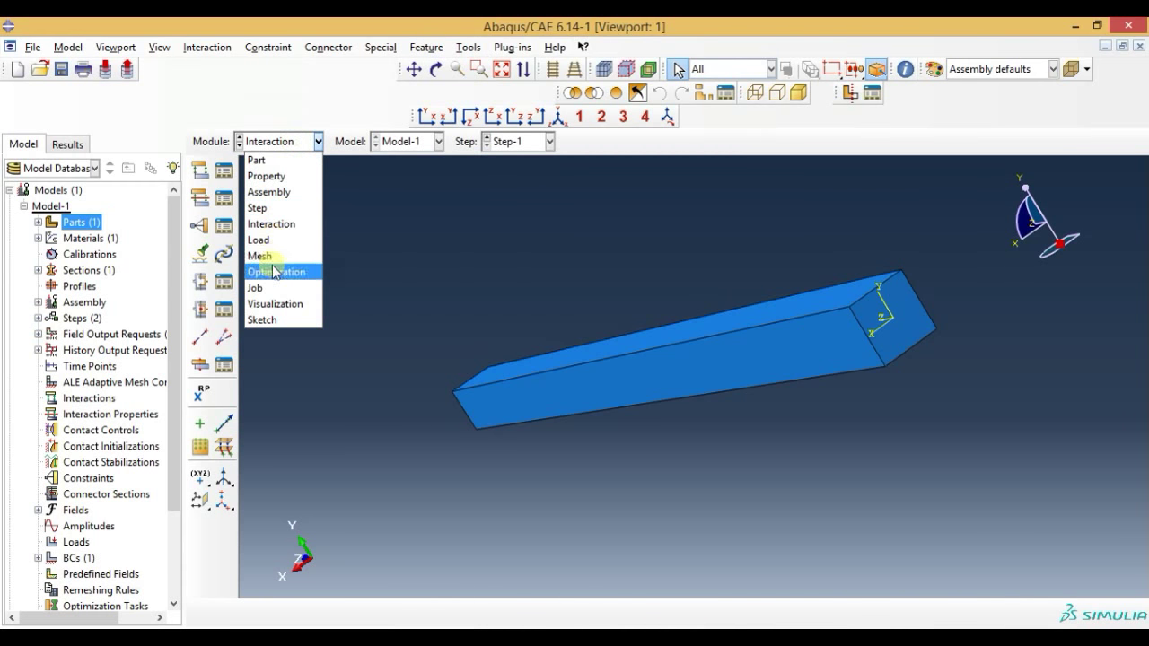
pyautogui.click(260, 240)
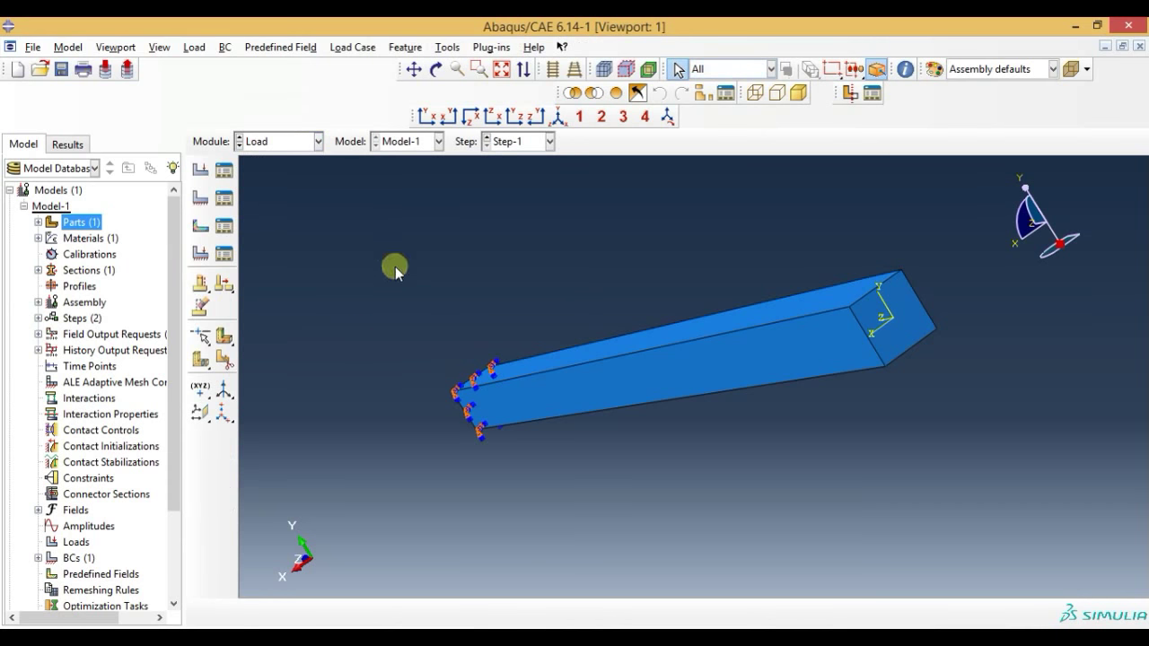
pyautogui.click(448, 47)
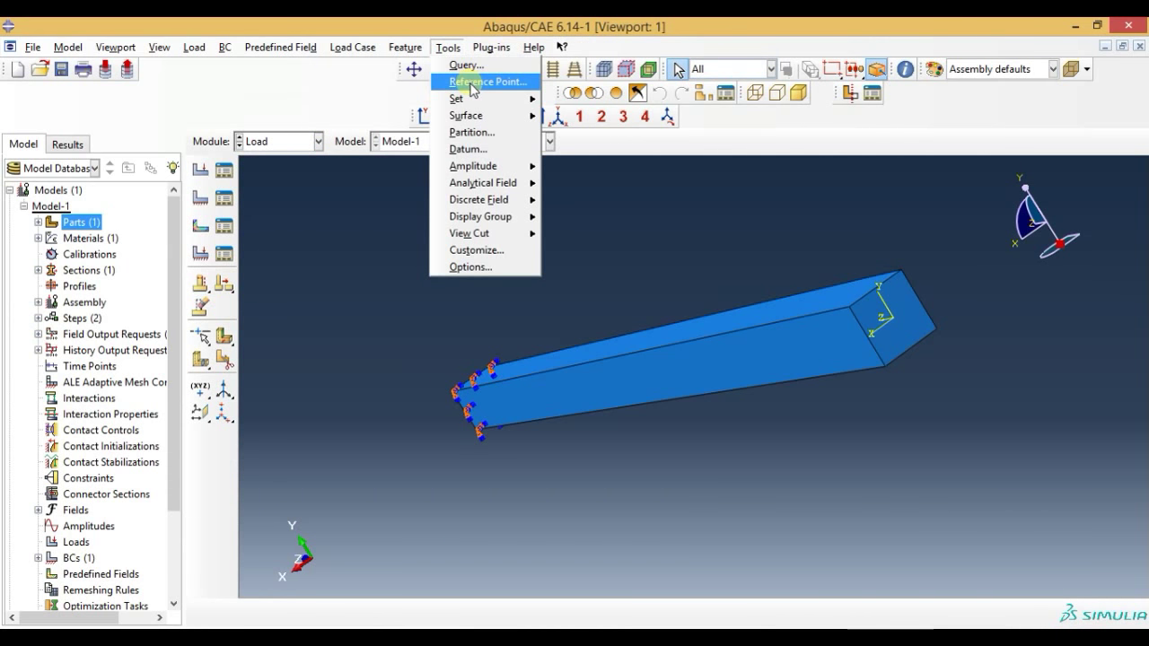
# Place reference point RP-1 at the centre of the beam's free end face.
pyautogui.click(472, 83)
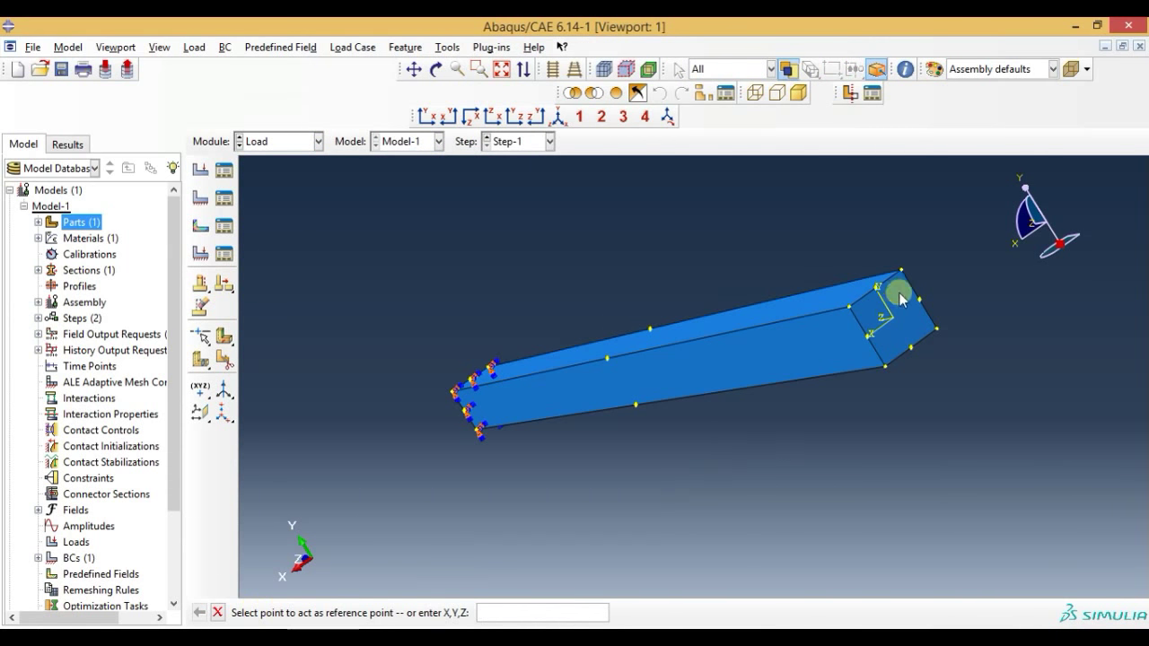
pyautogui.scroll(-1, 900, 300)
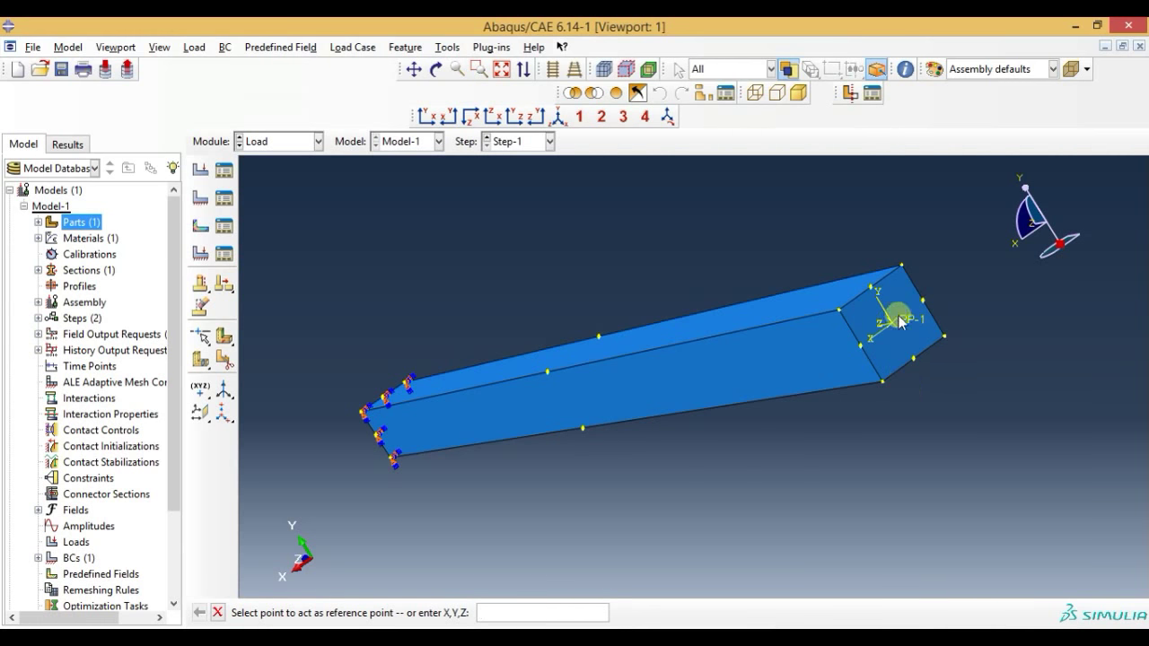
pyautogui.click(280, 141)
# In the Interaction module, start creating a Coupling constraint.
pyautogui.click(283, 225)
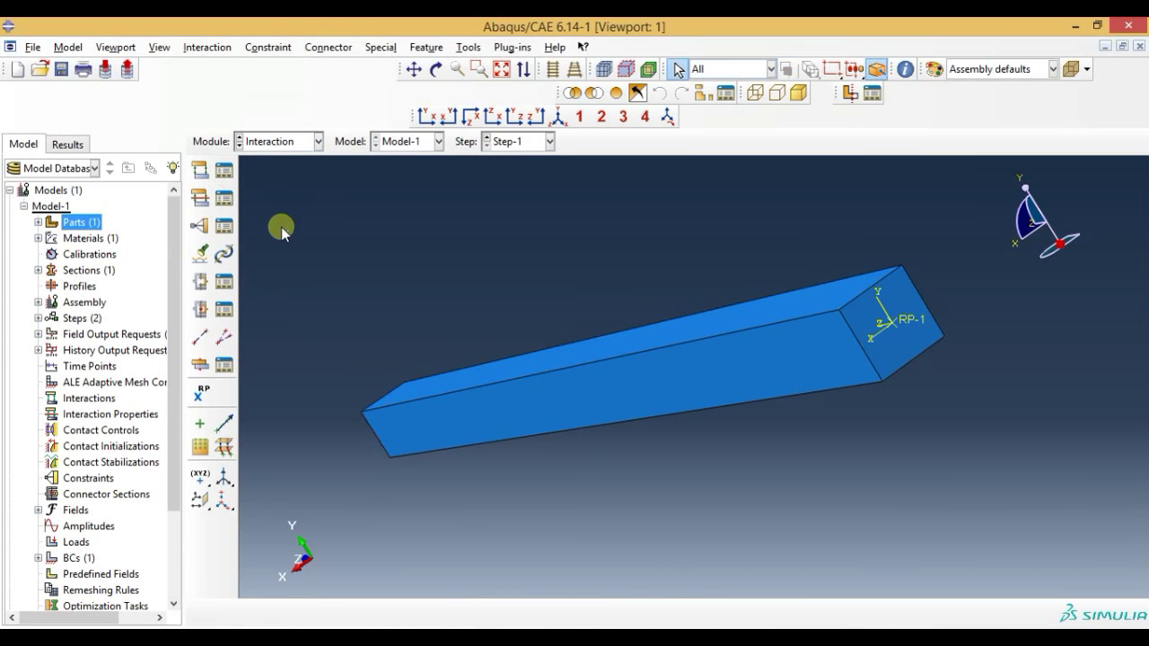
pyautogui.click(199, 226)
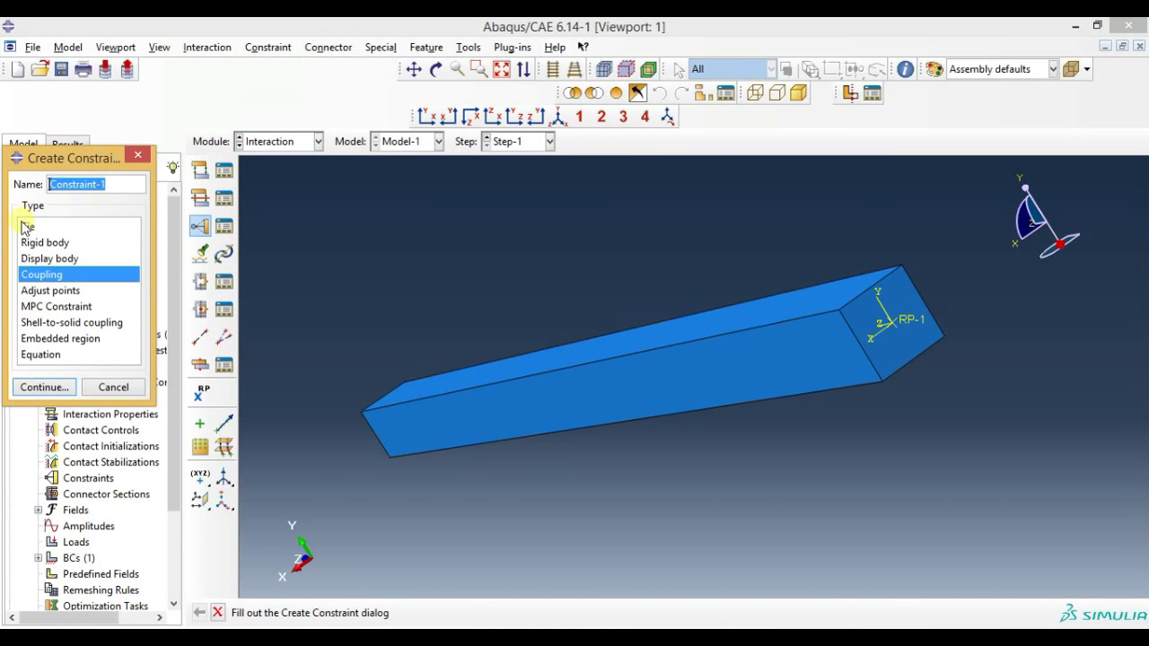
pyautogui.click(25, 226)
pyautogui.press('Down')
pyautogui.press('Down')
pyautogui.press('Down')
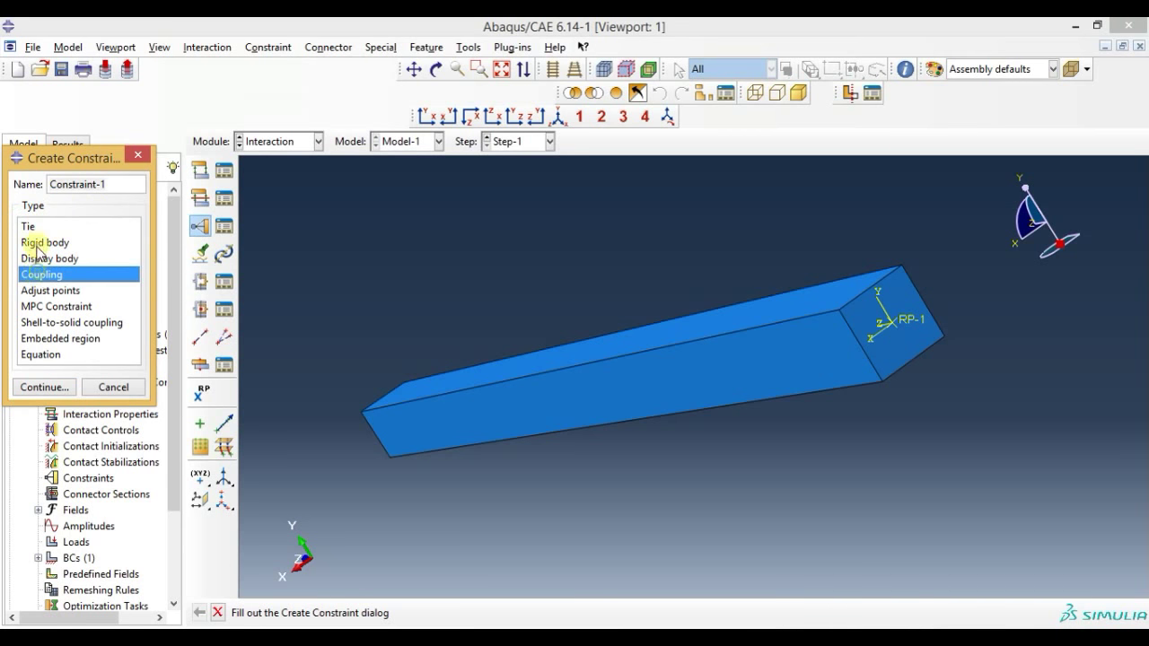
pyautogui.click(35, 230)
pyautogui.click(56, 278)
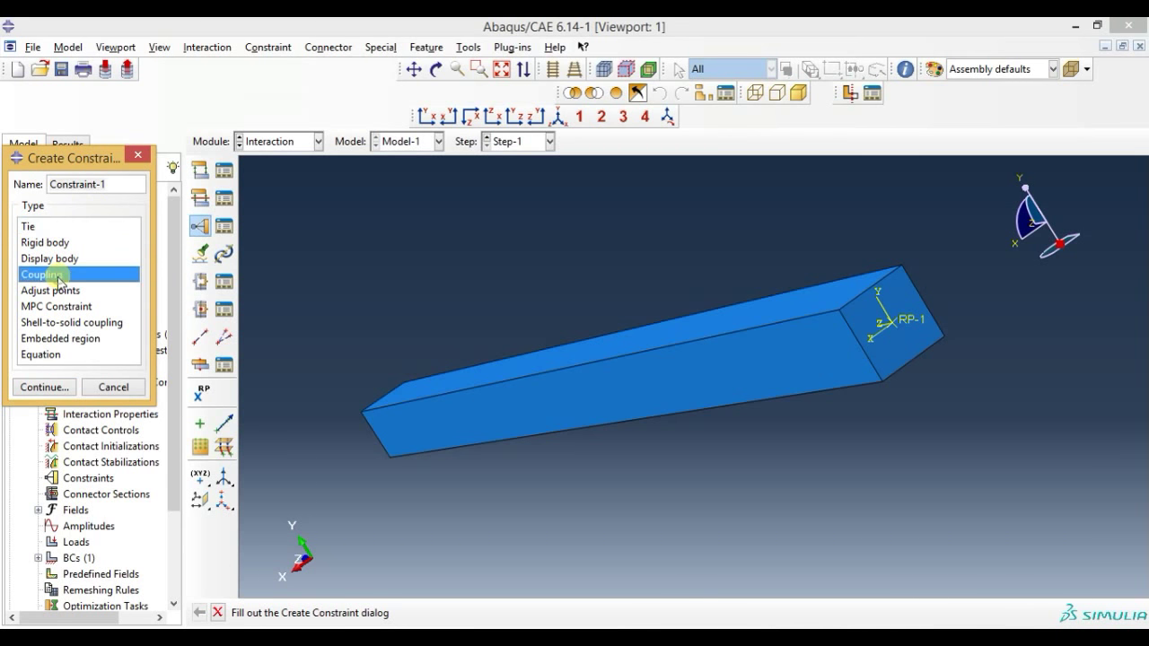
pyautogui.click(43, 387)
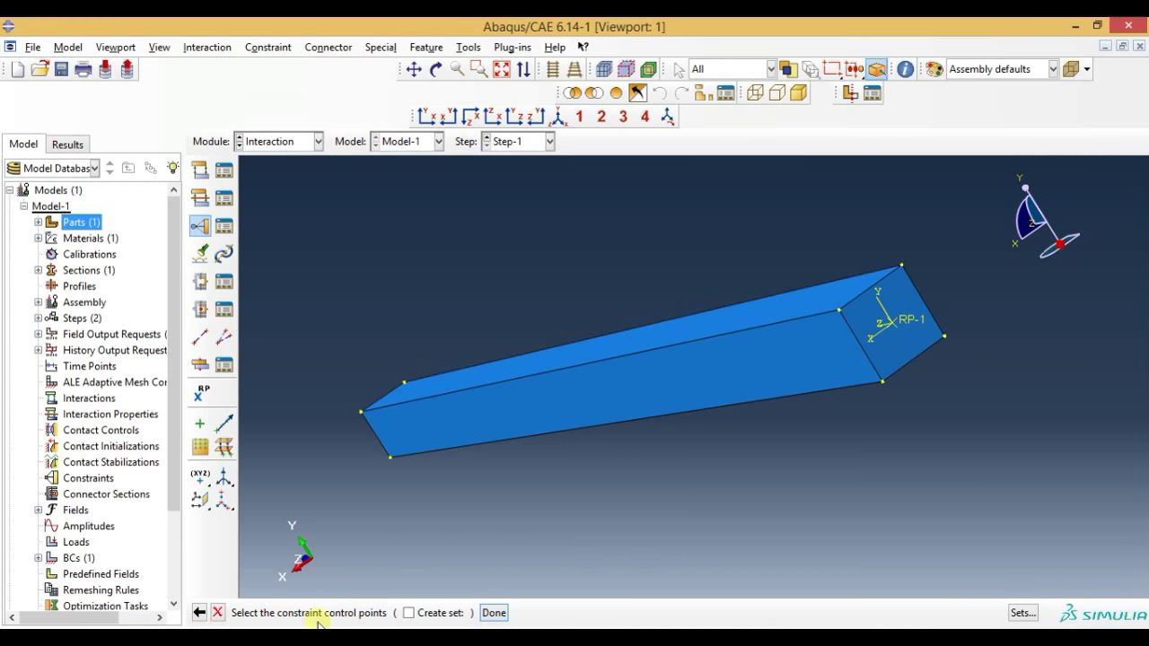
# Kinematically couple RP-1 to the beam's free end face with all six DOFs (U1–UR3) constrained.
pyautogui.click(908, 322)
pyautogui.click(494, 613)
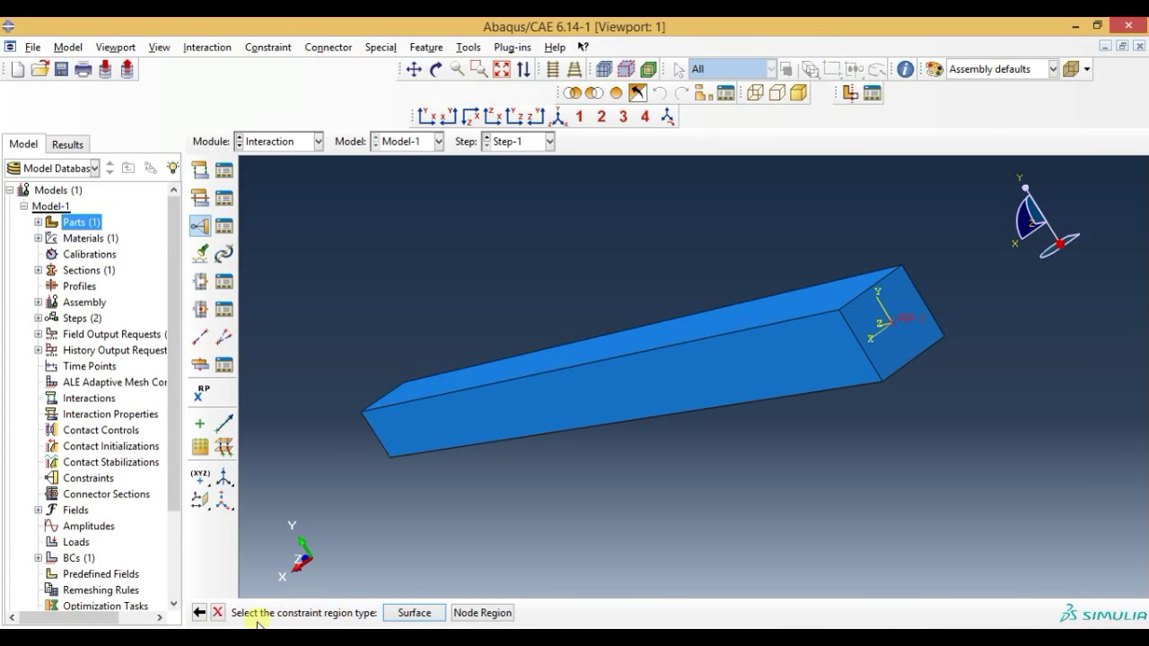
pyautogui.click(410, 616)
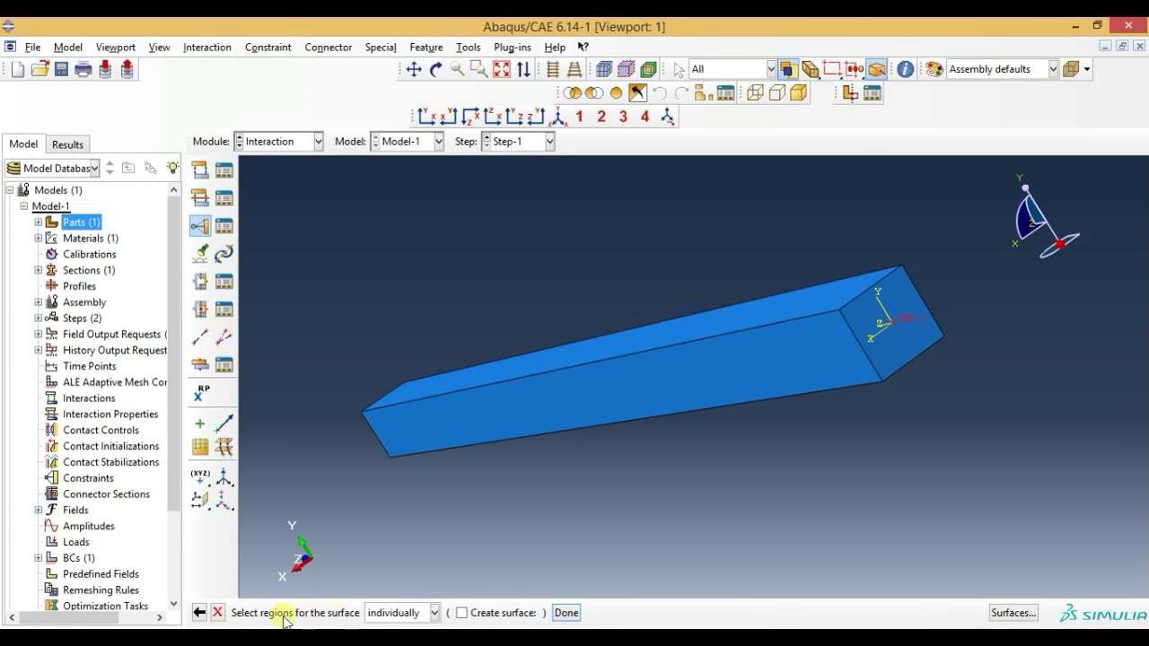
pyautogui.click(902, 345)
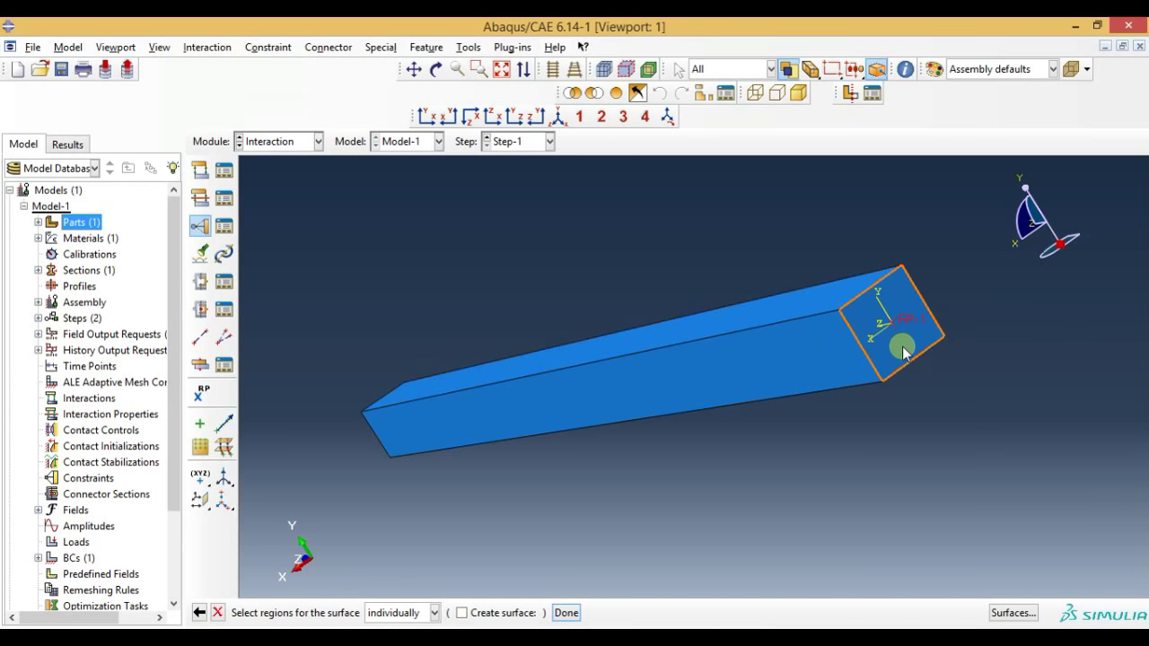
pyautogui.click(568, 612)
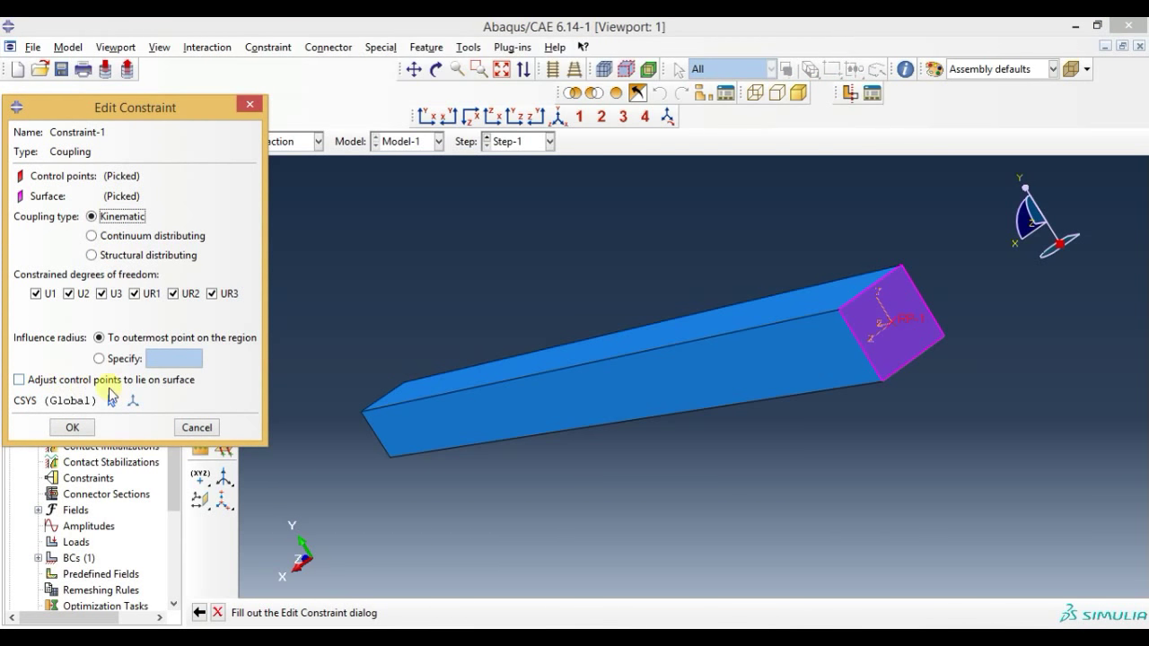
pyautogui.click(71, 427)
pyautogui.scroll(2, 919, 339)
pyautogui.scroll(1, 920, 339)
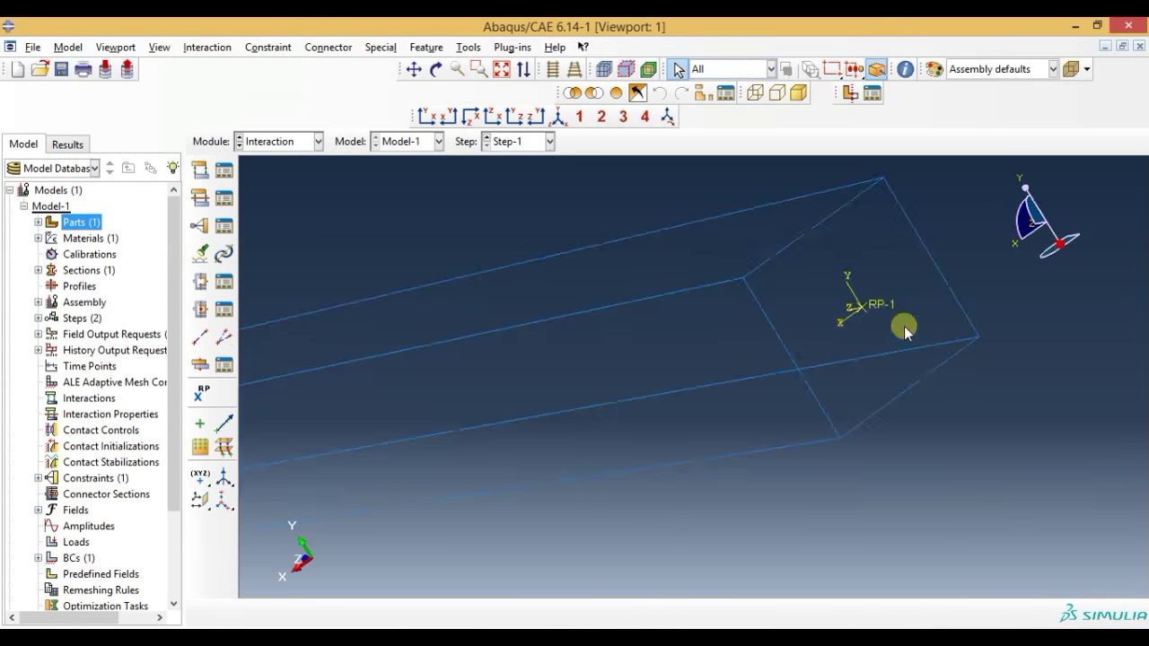
pyautogui.scroll(-1, 671, 275)
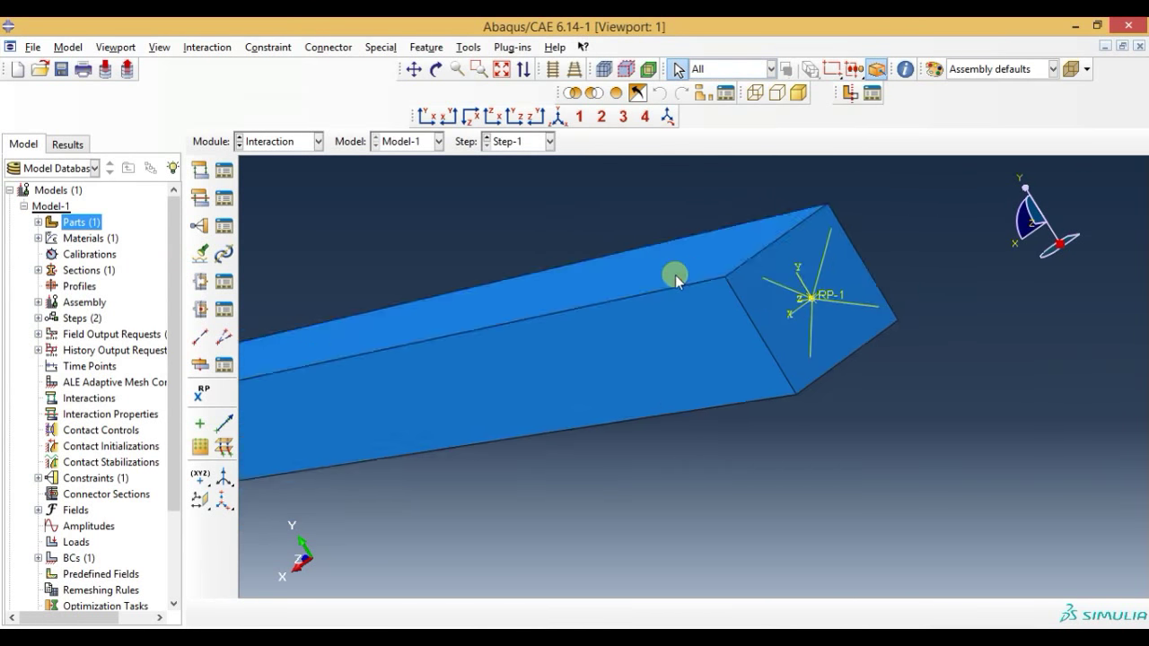
pyautogui.scroll(-2, 672, 275)
pyautogui.scroll(-2, 671, 275)
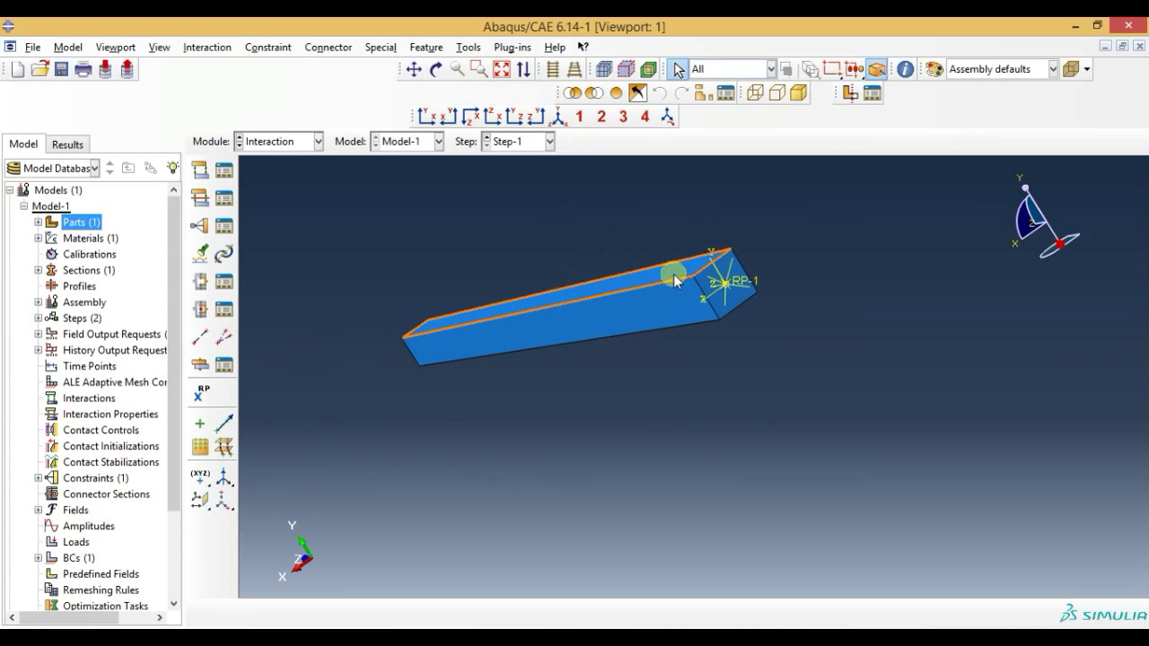
pyautogui.click(285, 141)
# In the Load module, start a moment load in Step-1 acting at RP-1.
pyautogui.click(299, 244)
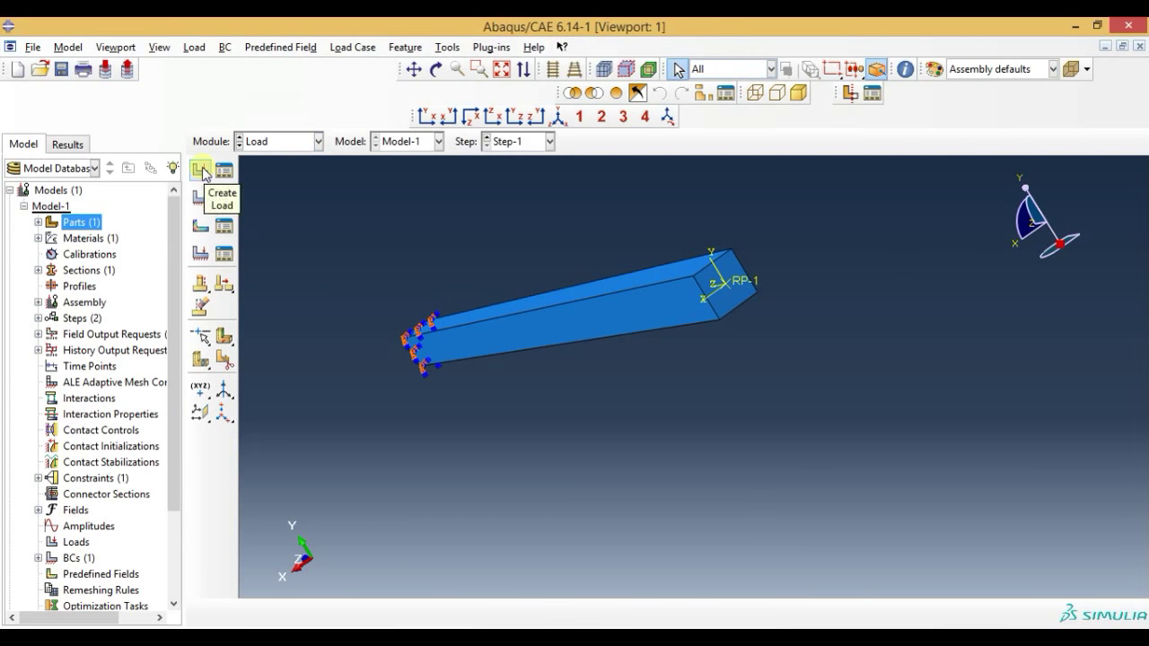
pyautogui.click(202, 174)
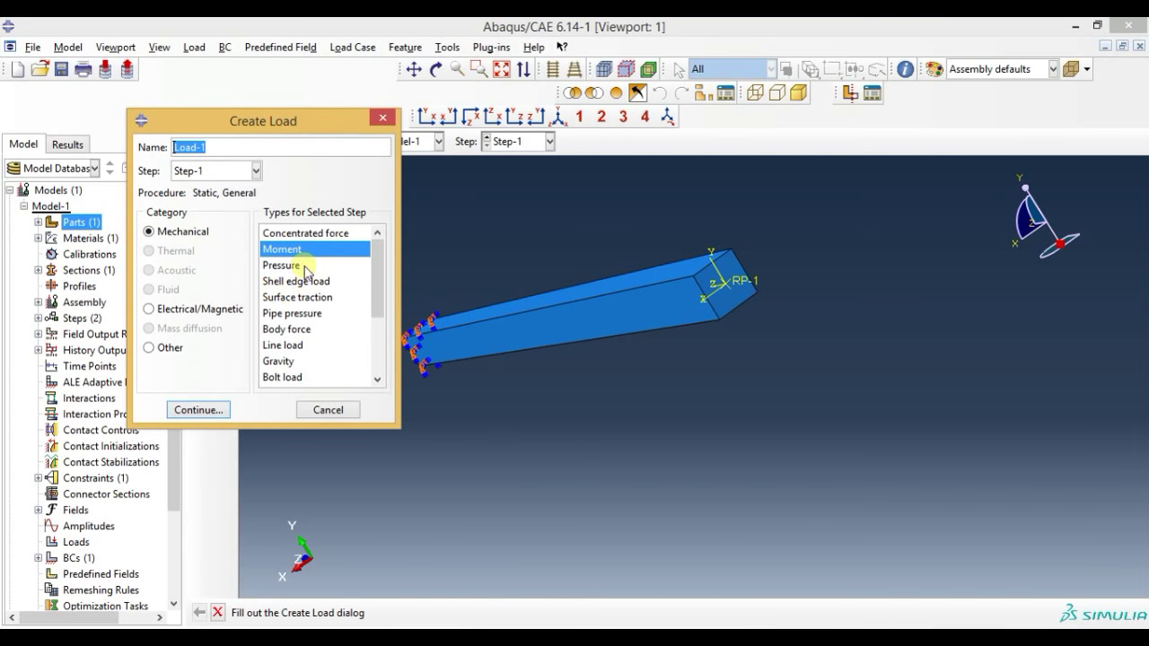
pyautogui.click(278, 232)
pyautogui.click(320, 251)
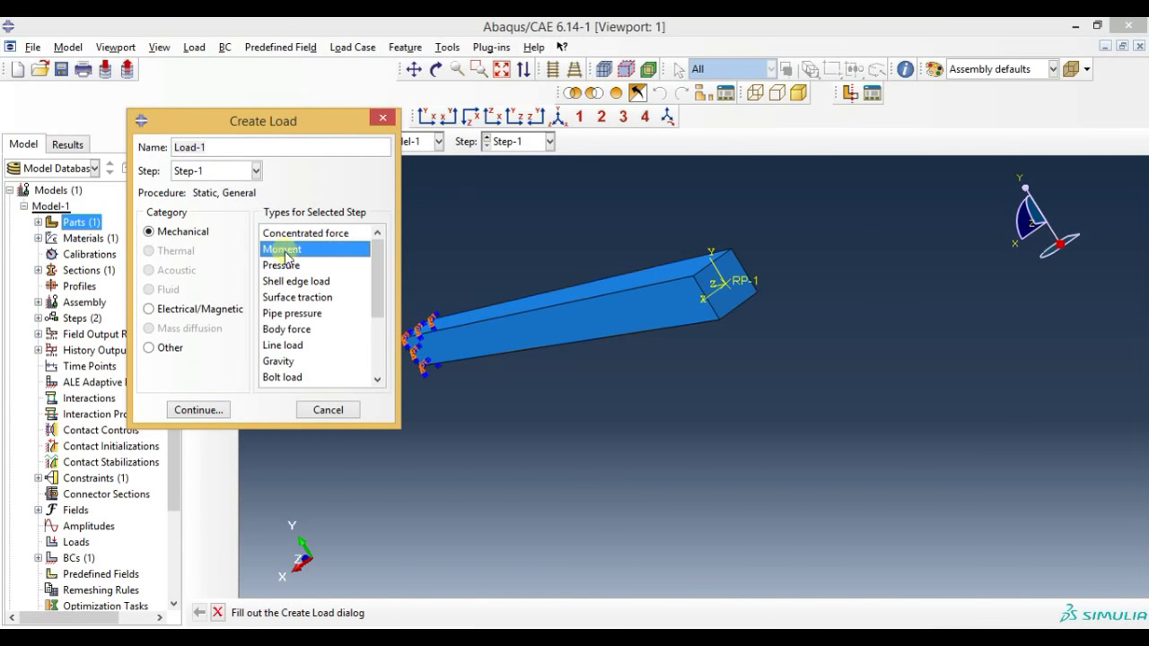
pyautogui.click(198, 409)
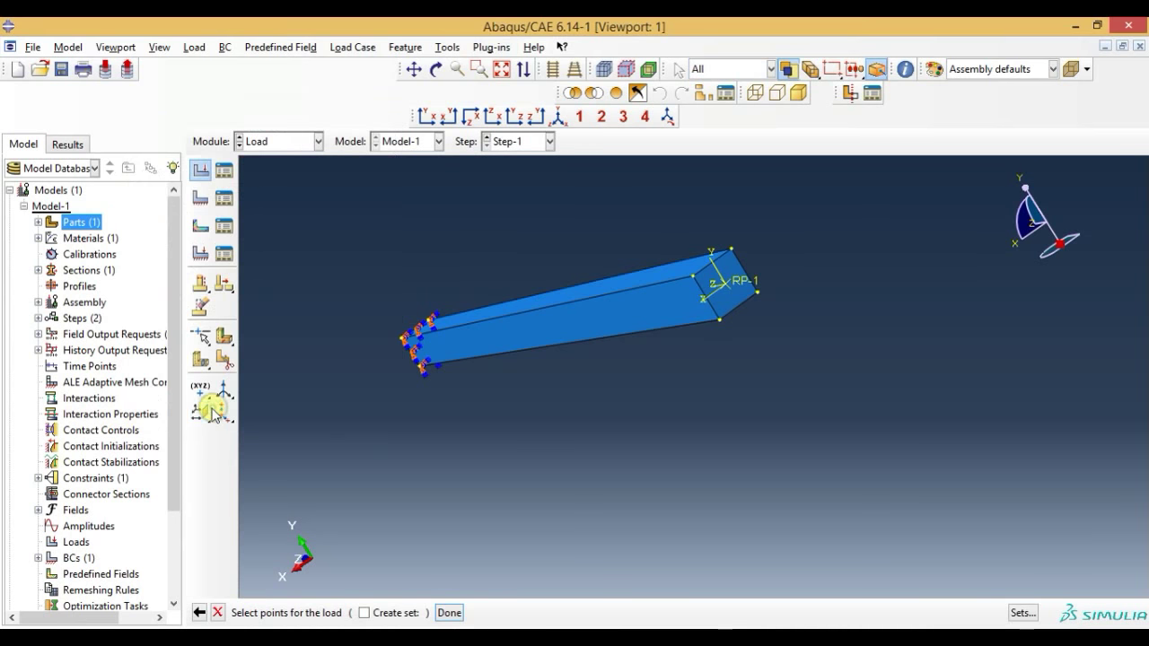
pyautogui.scroll(2, 751, 287)
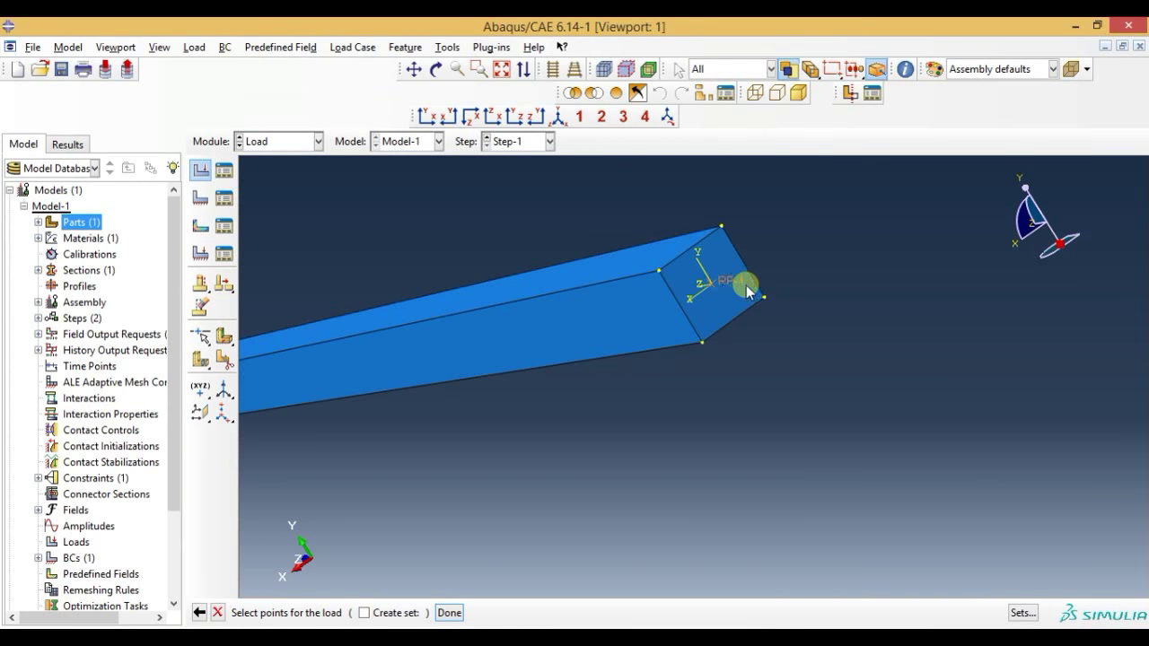
pyautogui.click(724, 283)
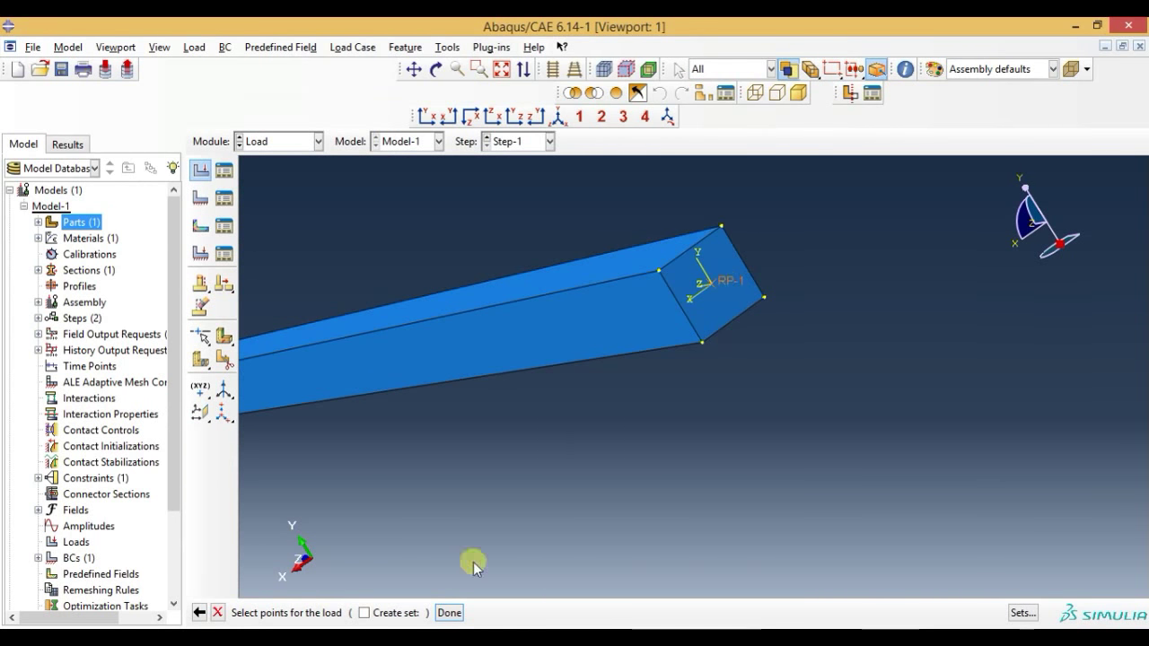
pyautogui.click(449, 613)
pyautogui.write('10')
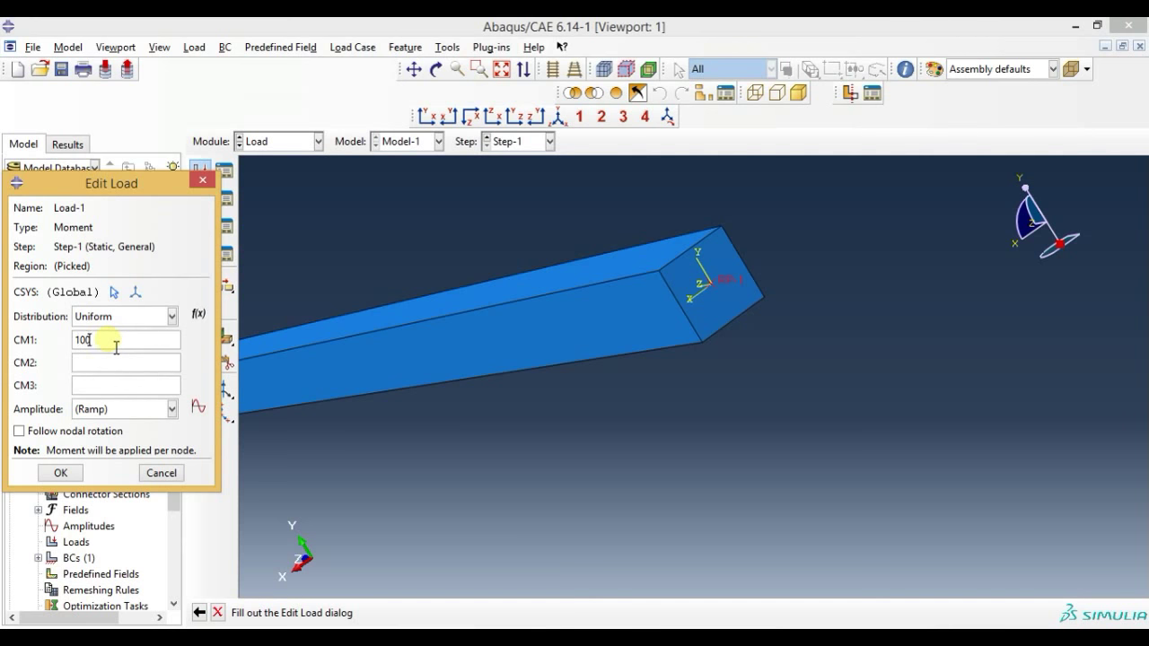
# Set the moment to CM1 = 100 and CM2 = 0, confirming Load-1.
pyautogui.write('0')
pyautogui.click(108, 389)
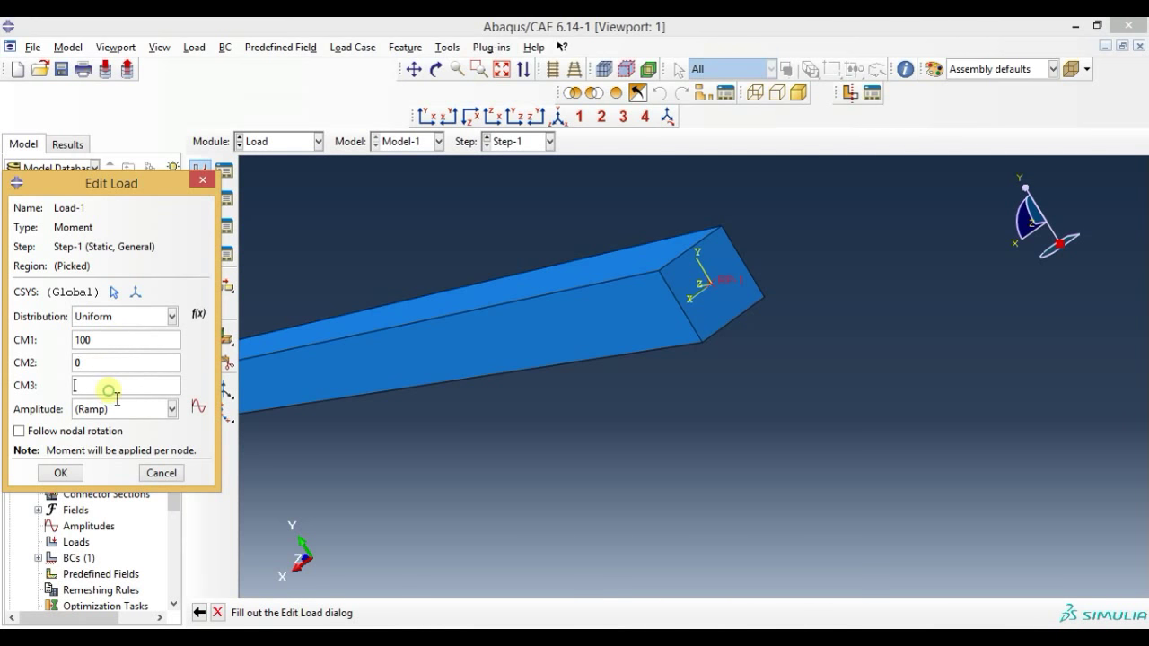
pyautogui.write('0')
pyautogui.click(61, 473)
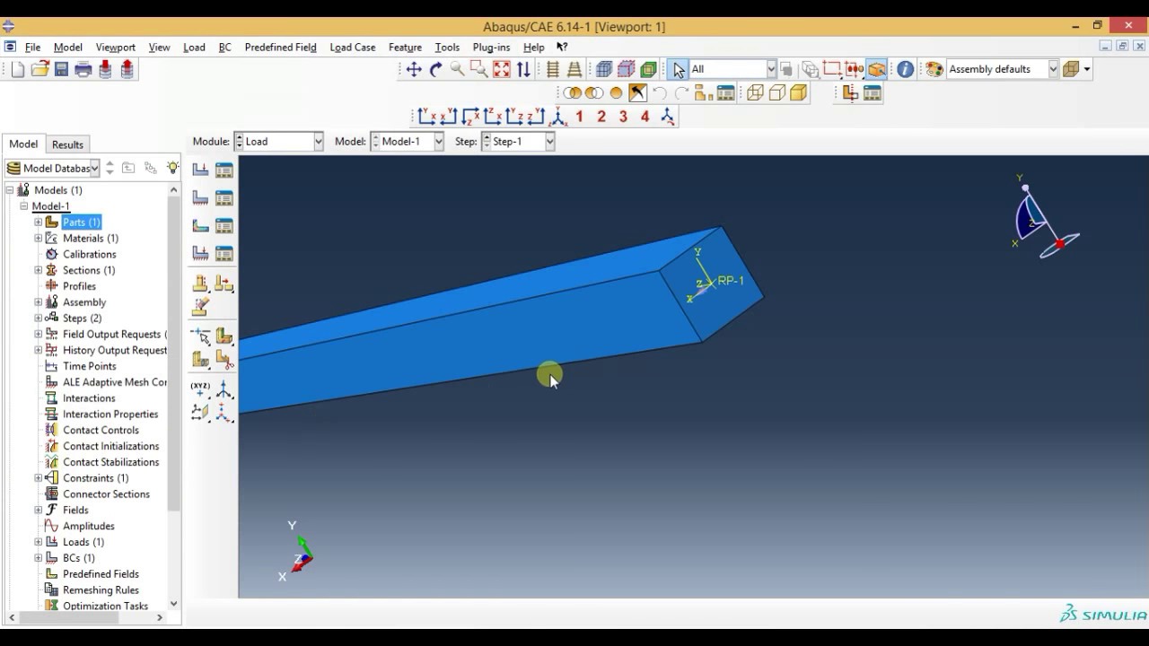
pyautogui.scroll(2, 718, 310)
pyautogui.scroll(1, 682, 301)
pyautogui.scroll(2, 678, 301)
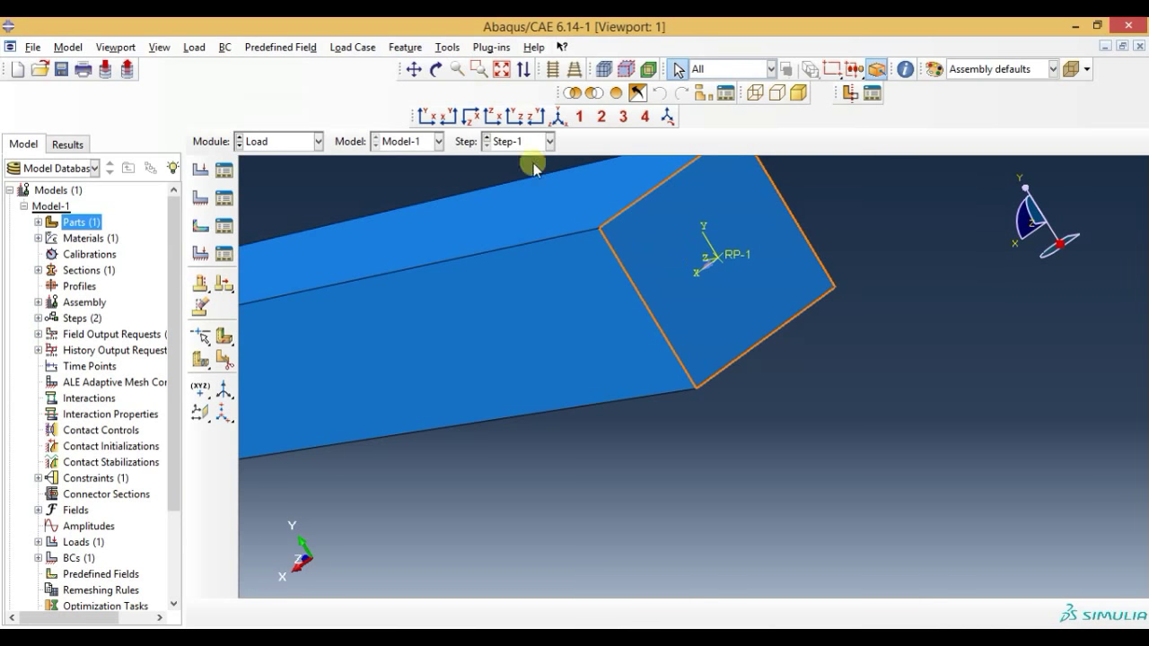
pyautogui.click(557, 118)
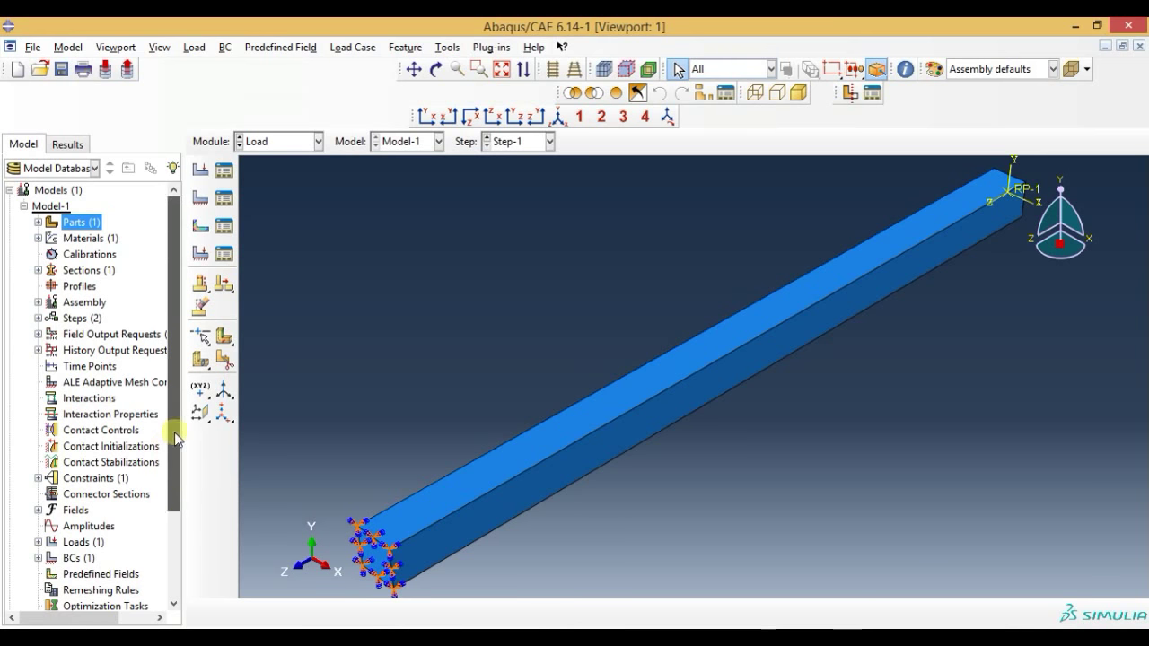
pyautogui.moveTo(174, 448); pyautogui.dragTo(188, 545)
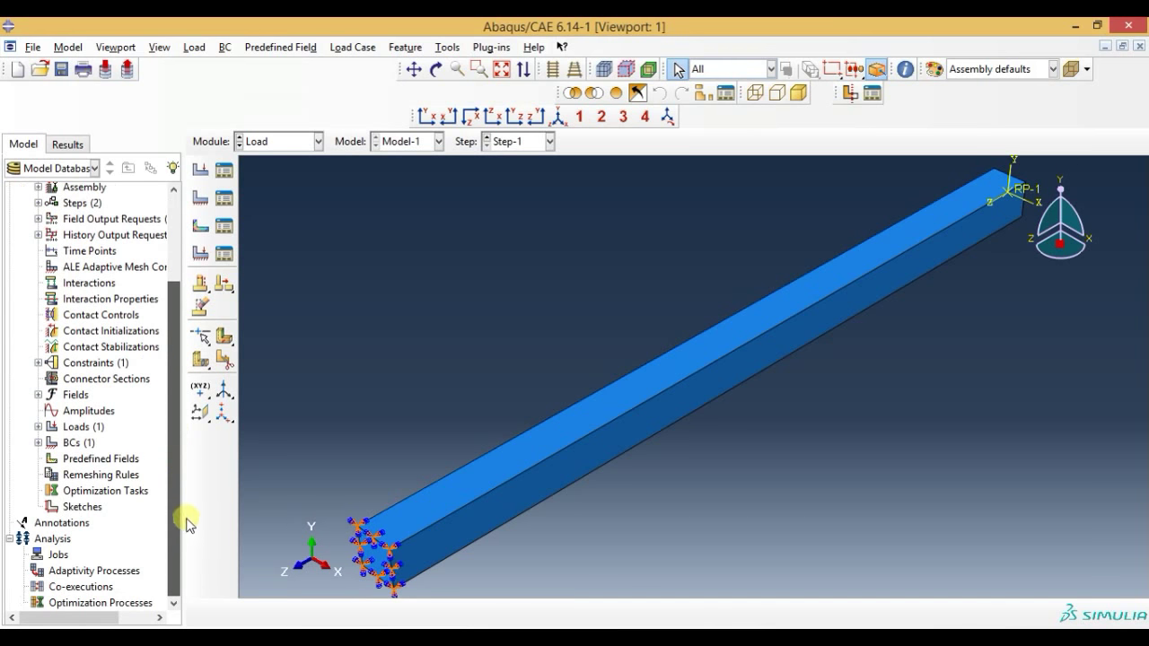
# Switch to the Mesh module with Object set to Part and mesh Part-1.
pyautogui.click(275, 142)
pyautogui.click(269, 256)
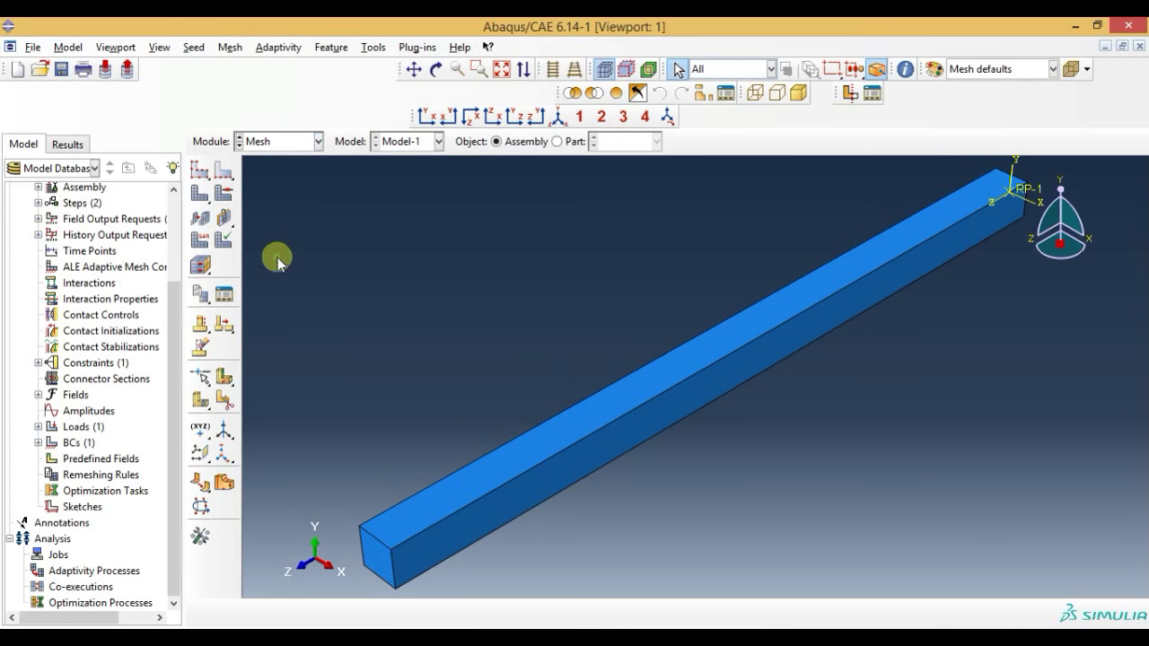
pyautogui.click(573, 142)
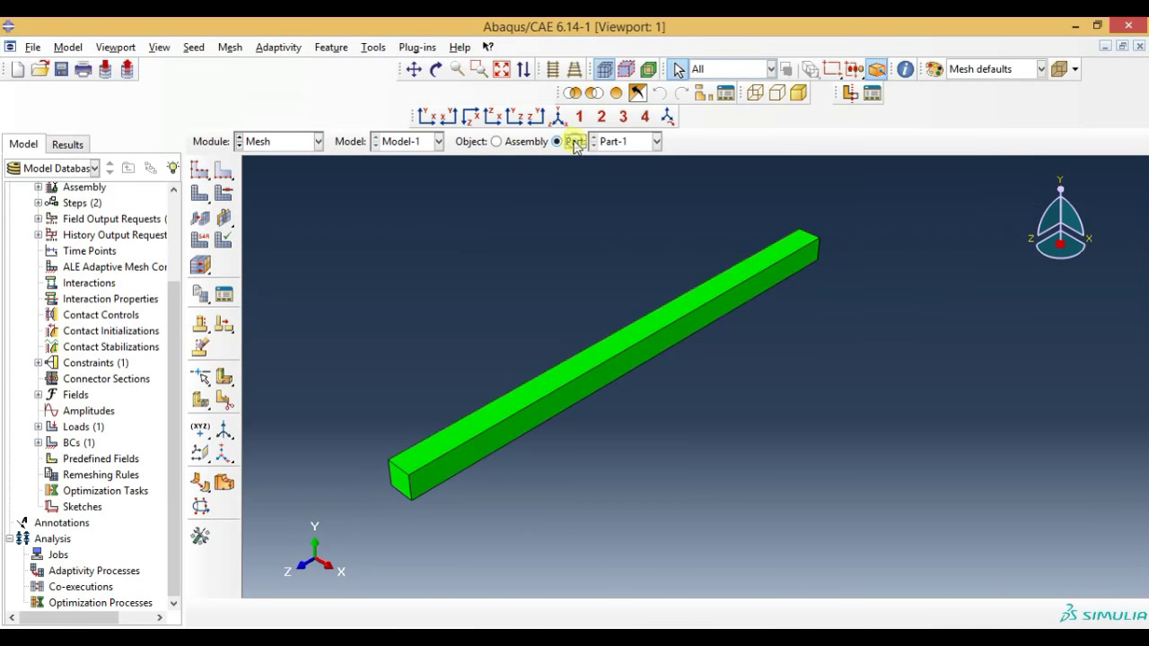
pyautogui.click(199, 193)
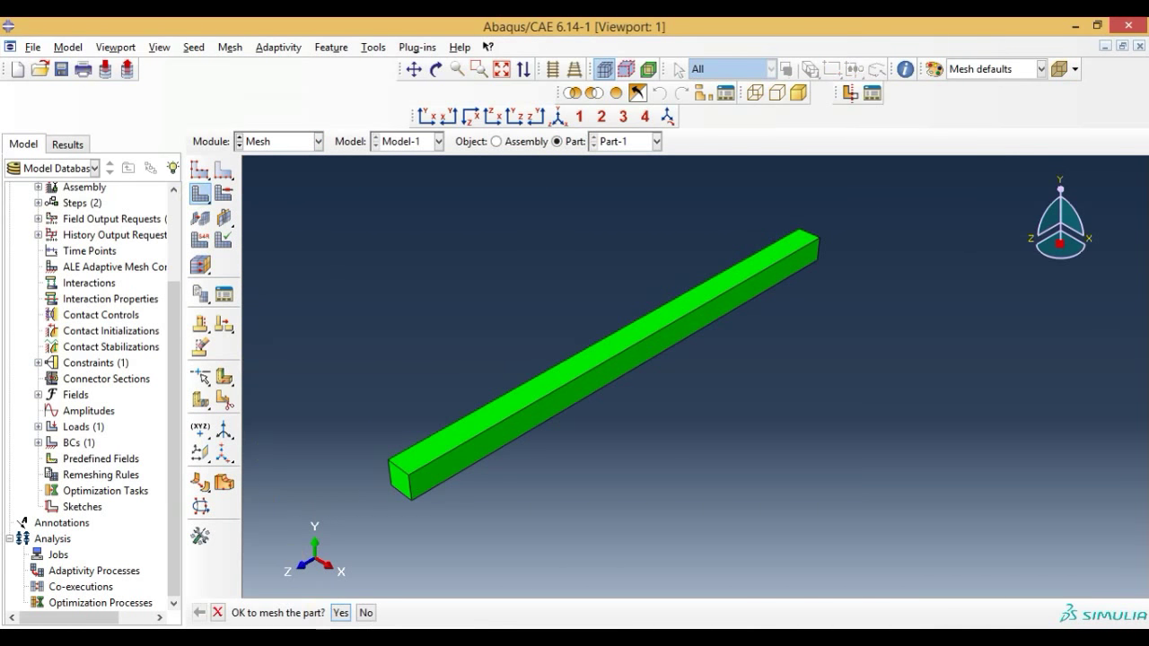
pyautogui.click(340, 613)
# Reseed Part-1 with an approximate global size of 3, deleting the old mesh.
pyautogui.click(199, 169)
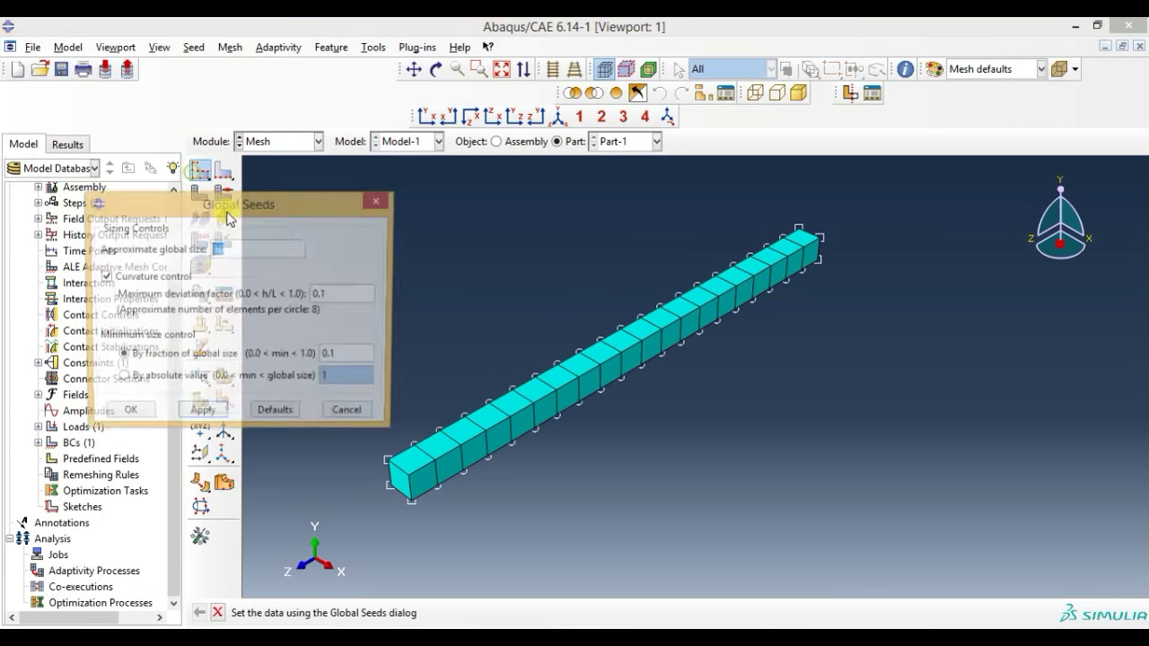
pyautogui.write('2')
pyautogui.click(201, 414)
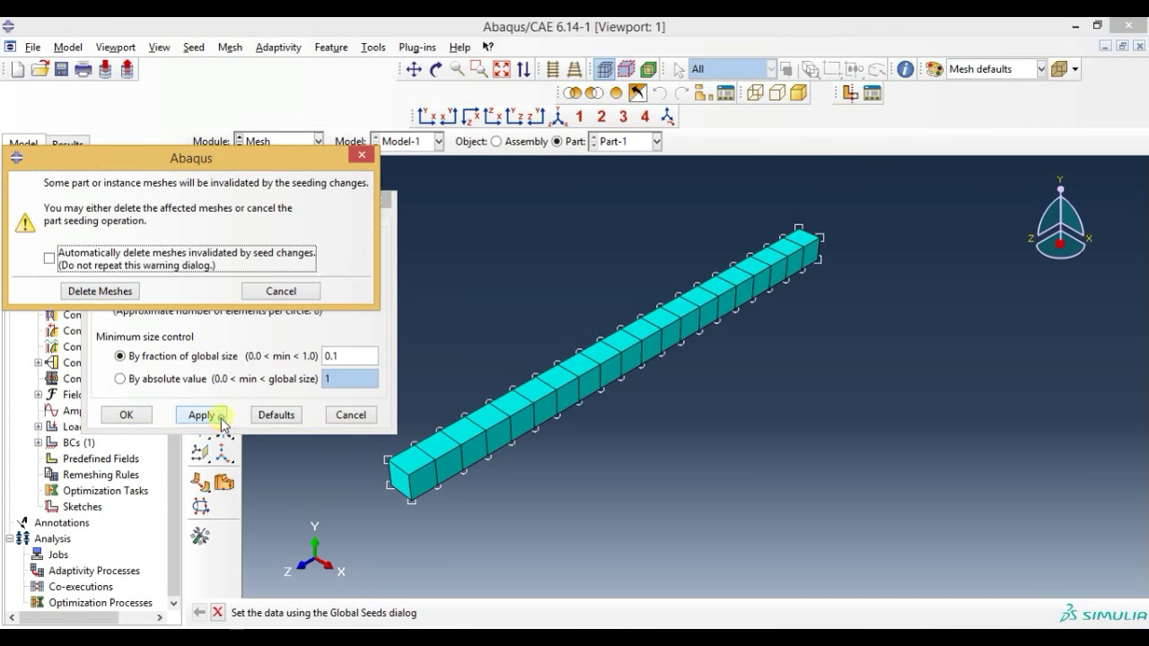
pyautogui.click(103, 300)
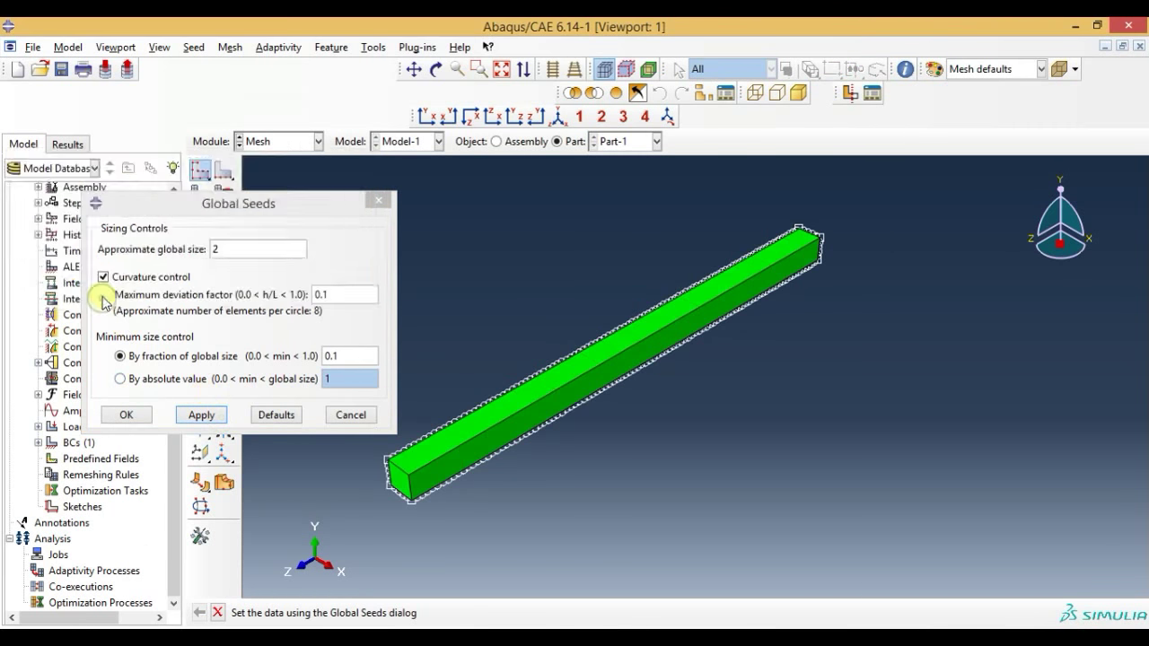
pyautogui.doubleClick(215, 250)
pyautogui.write('3')
pyautogui.click(219, 415)
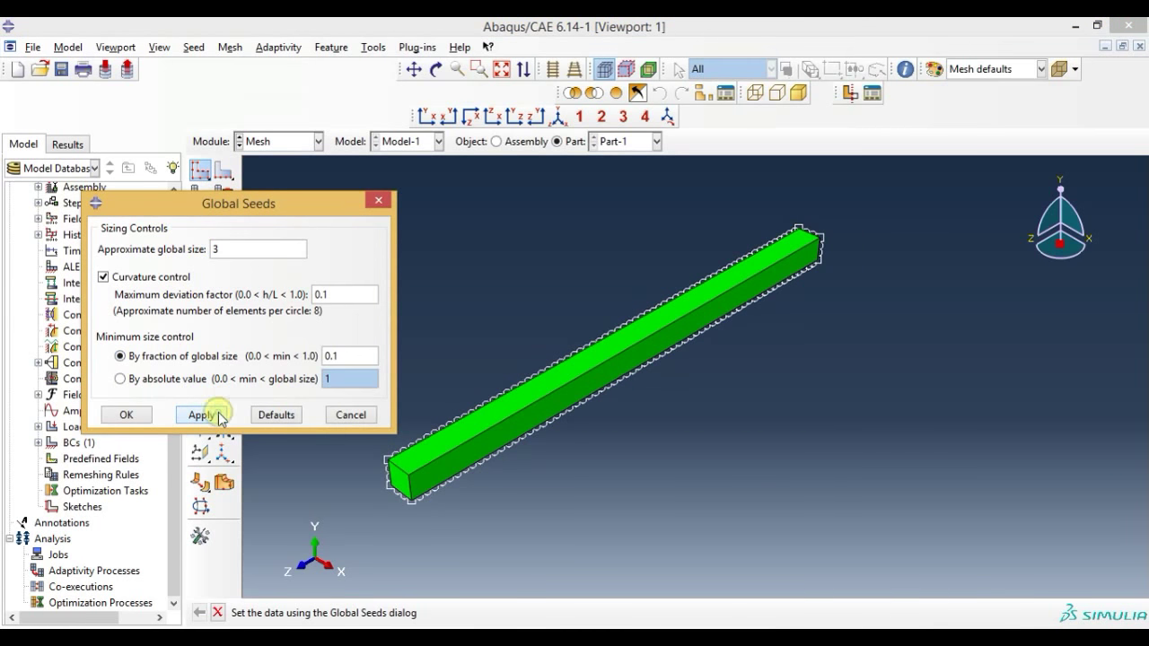
pyautogui.click(126, 415)
# Regenerate the hexahedral mesh on the reseeded part.
pyautogui.click(199, 193)
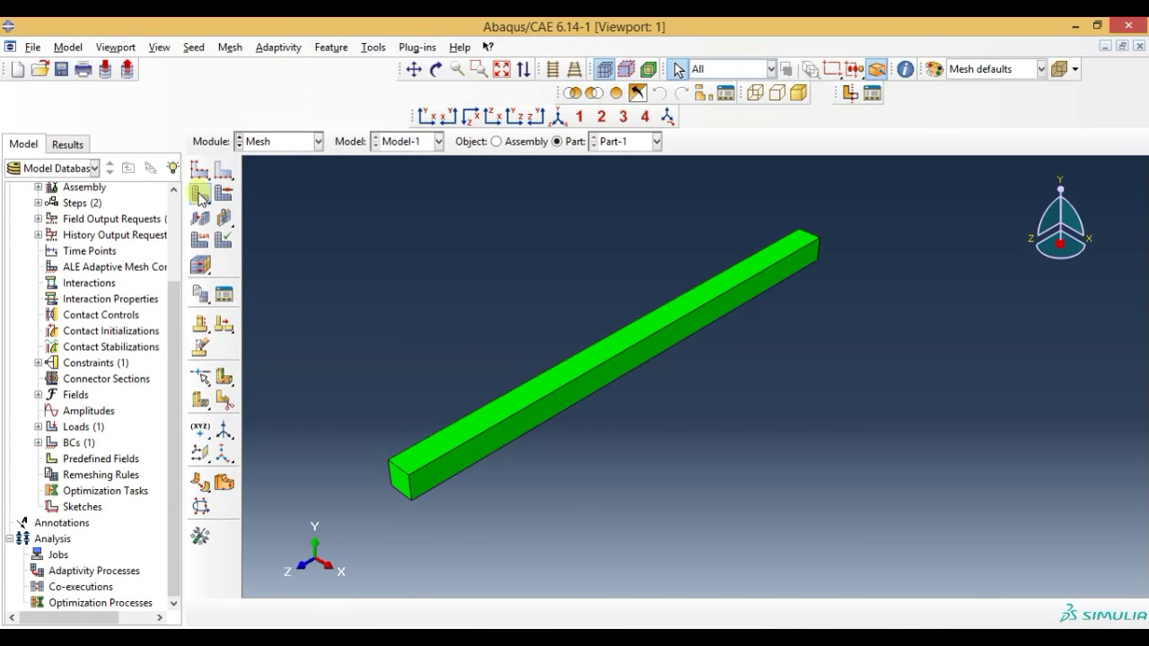
pyautogui.click(341, 612)
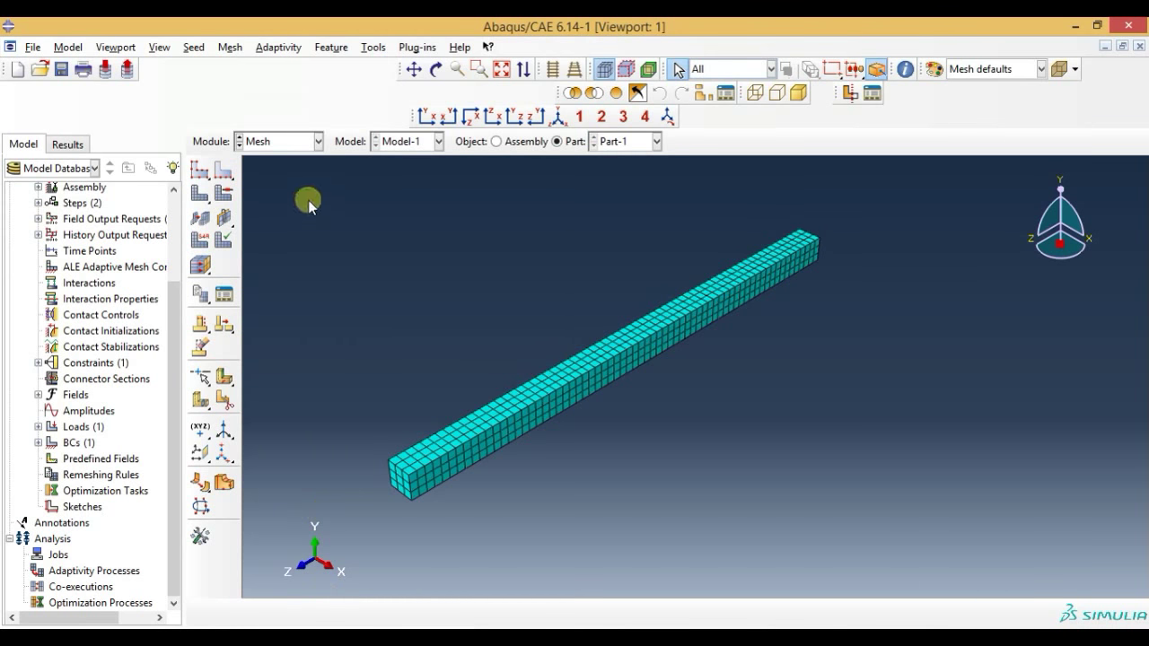
pyautogui.click(281, 144)
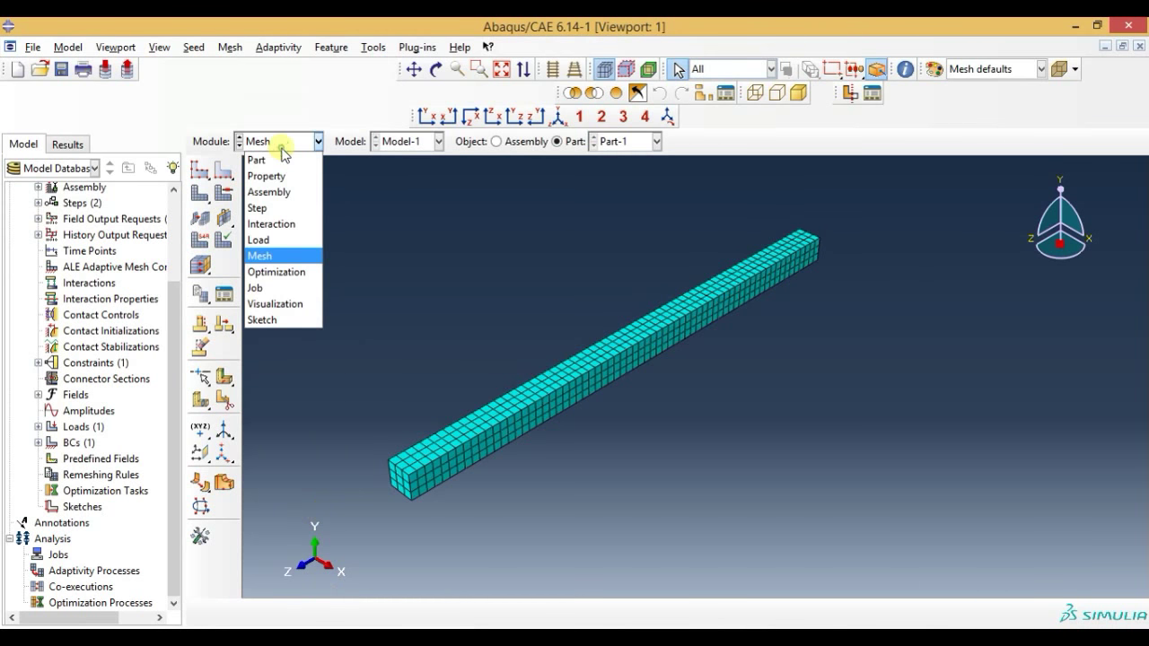
# In the Job module, create Job-113 for Model-1 with default settings.
pyautogui.click(274, 289)
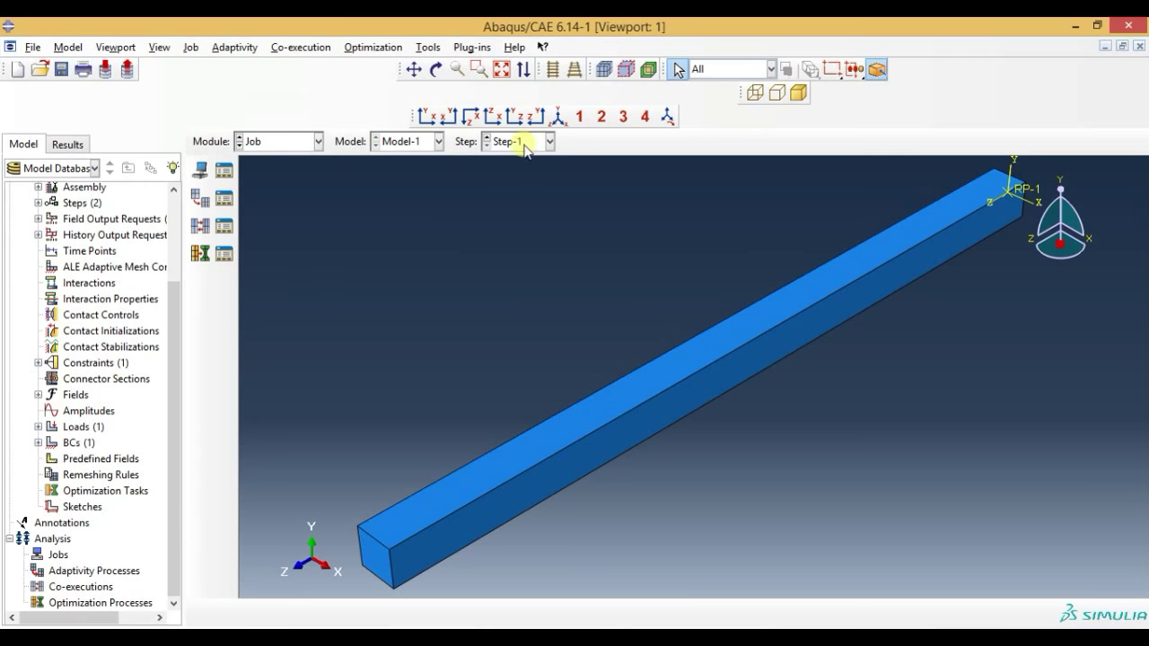
pyautogui.click(553, 116)
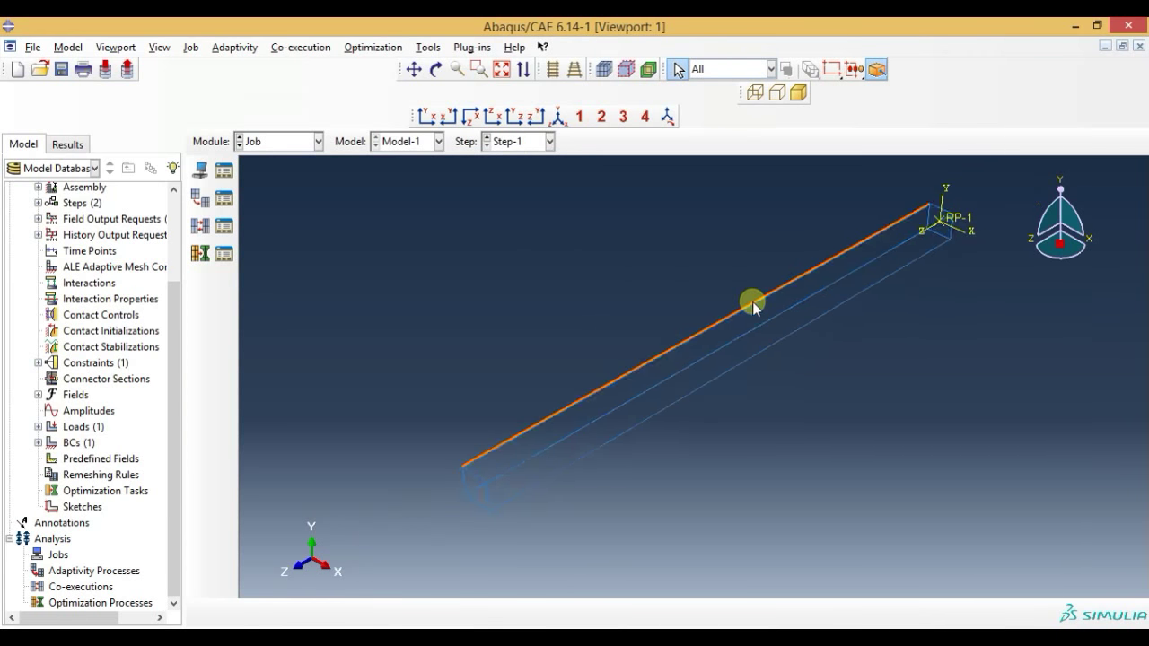
pyautogui.click(199, 169)
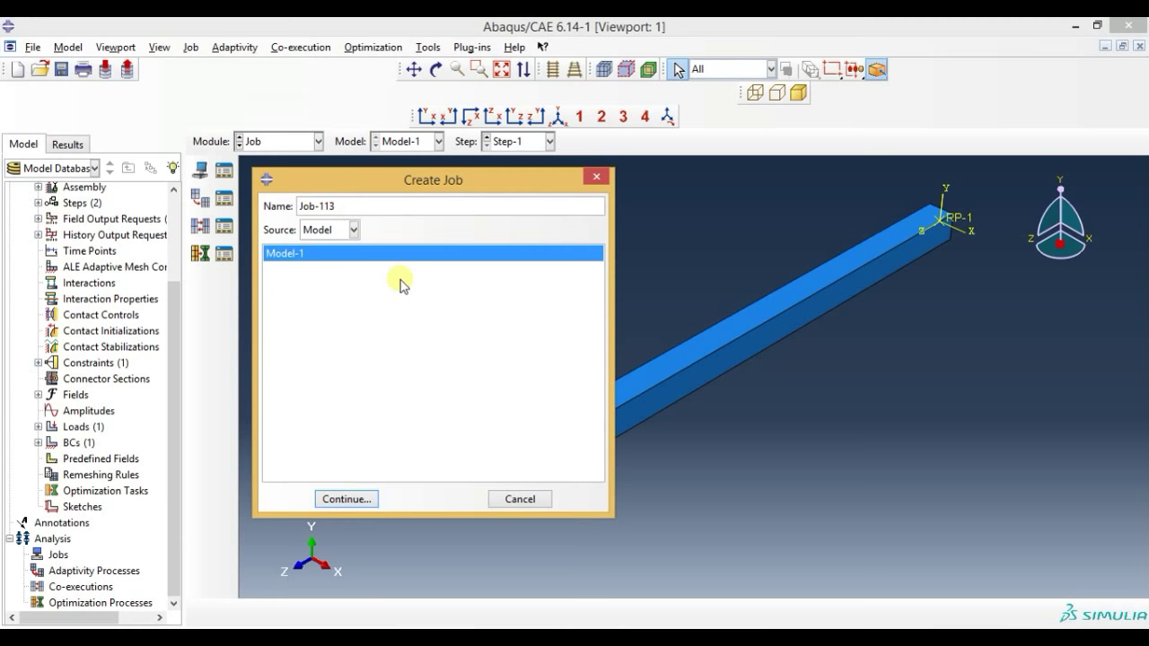
pyautogui.click(356, 503)
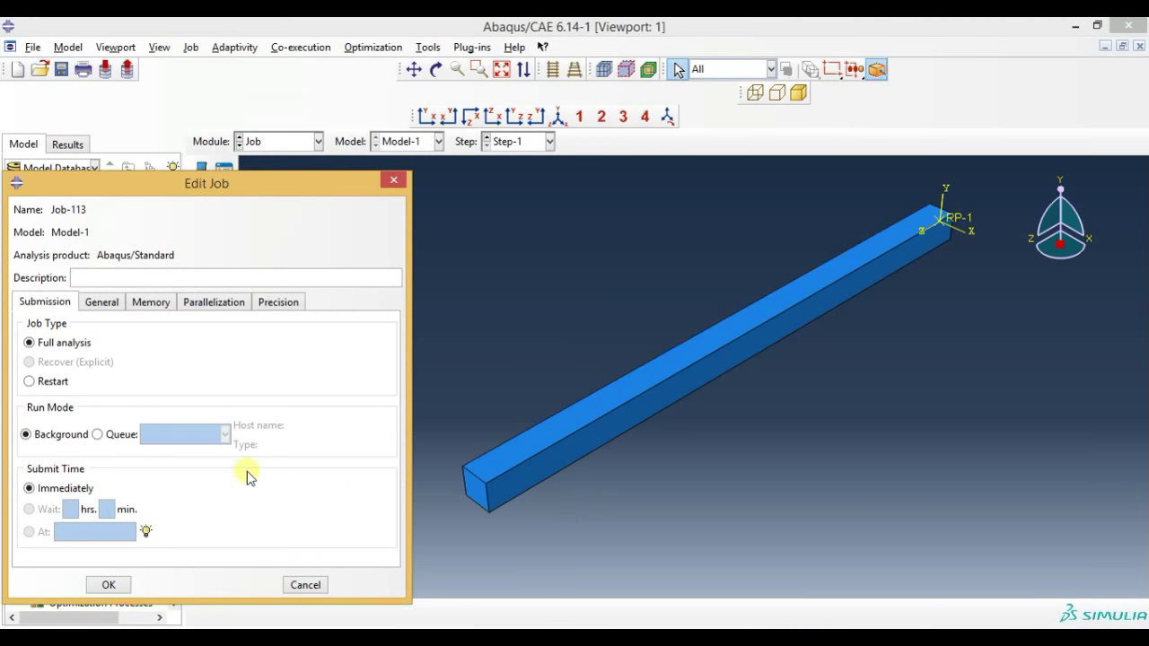
pyautogui.click(113, 585)
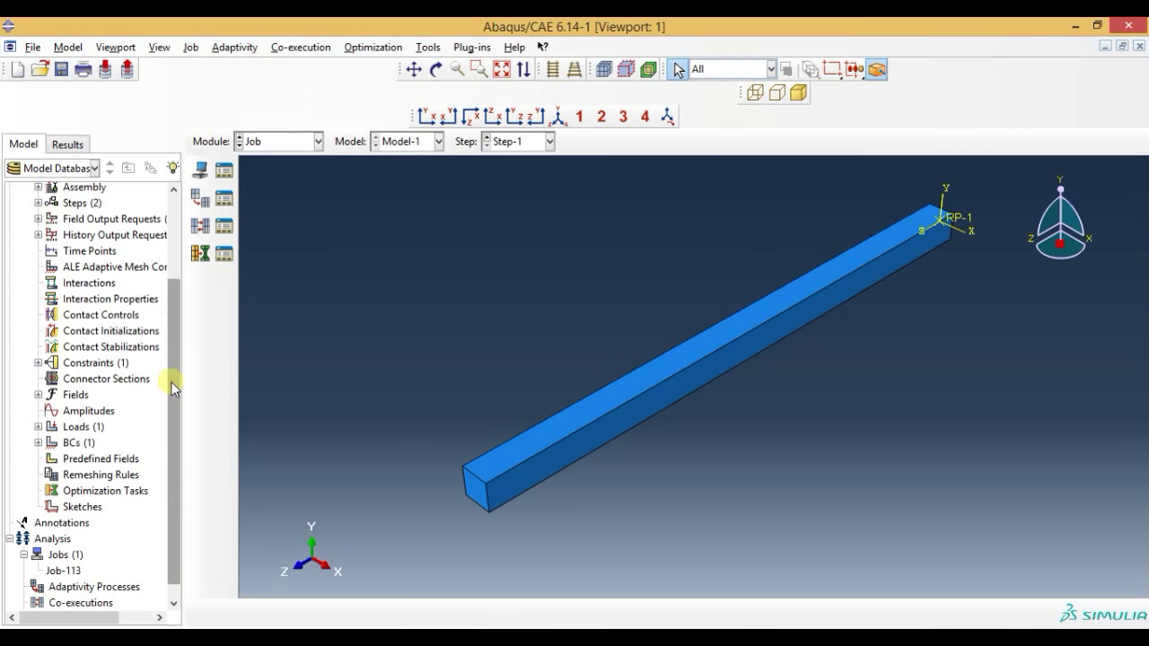
# Submit Job-113 and, once completed, open its results.
pyautogui.moveTo(174, 380); pyautogui.dragTo(180, 464)
pyautogui.rightClick(78, 554)
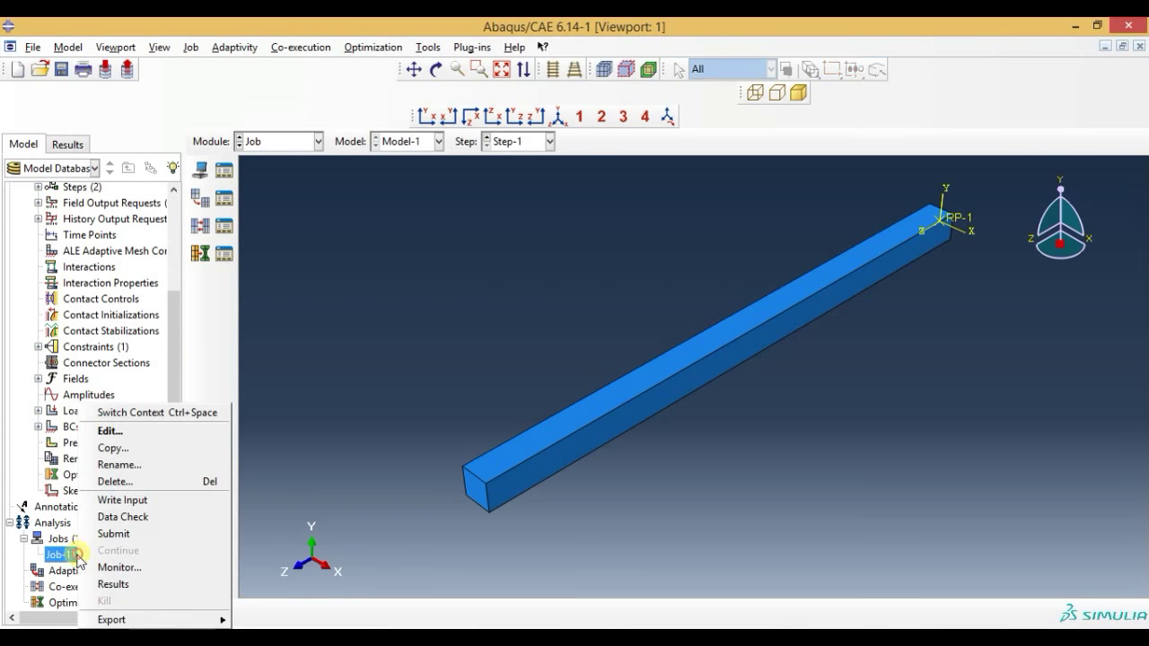
pyautogui.click(143, 534)
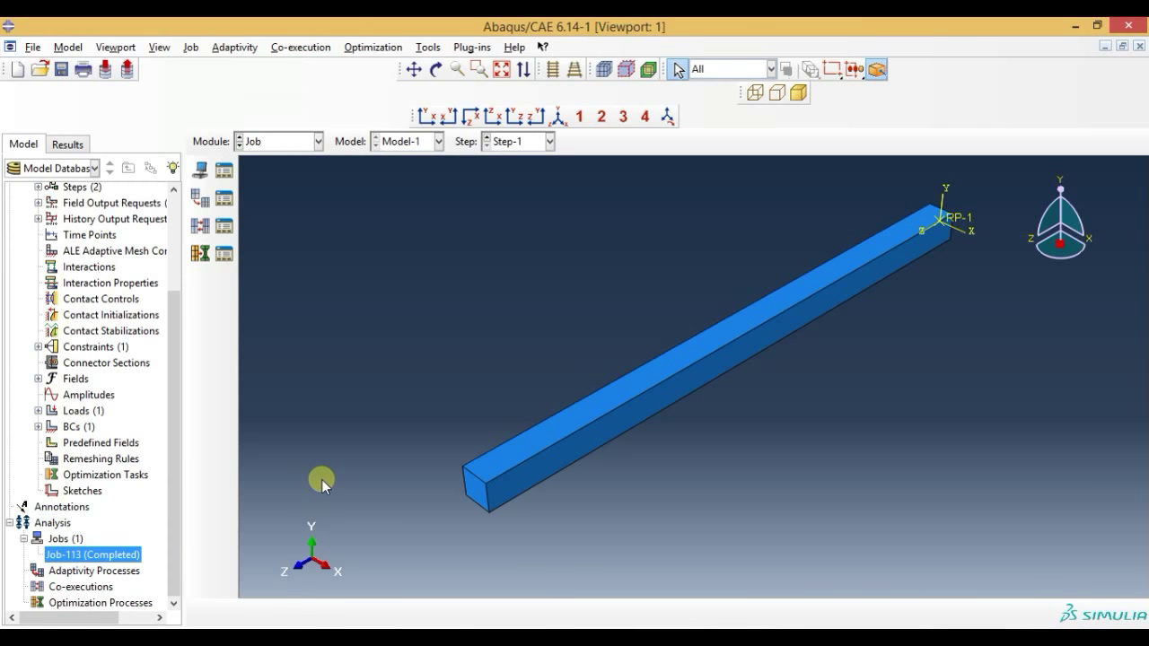
pyautogui.scroll(2, 277, 552)
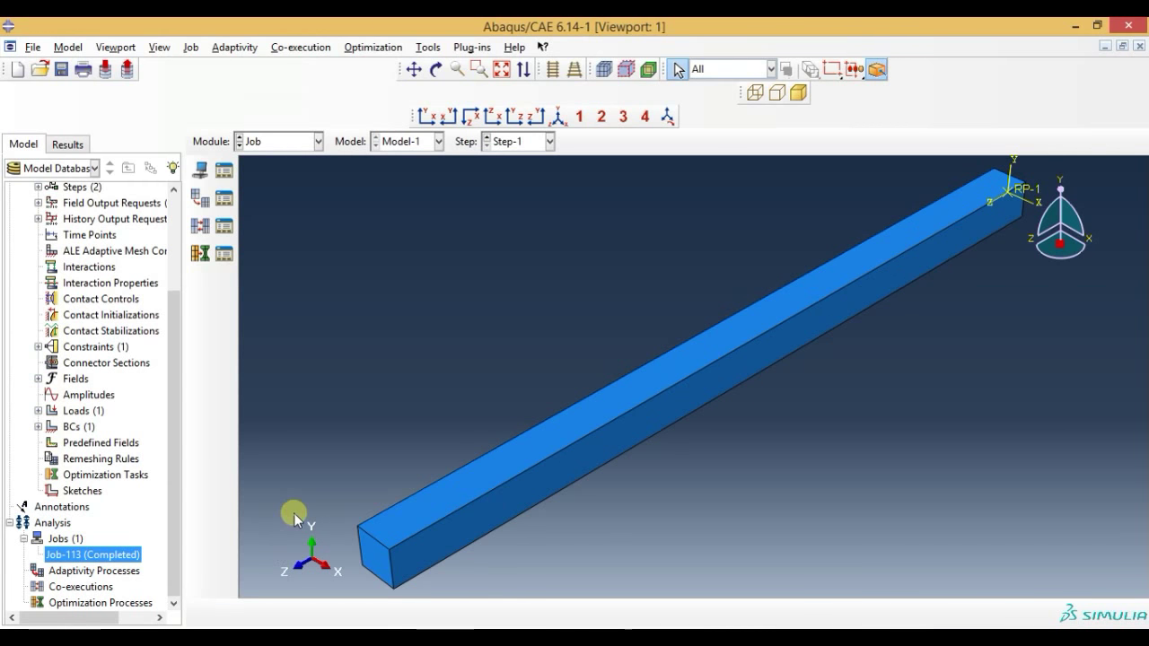
pyautogui.rightClick(110, 553)
pyautogui.click(178, 585)
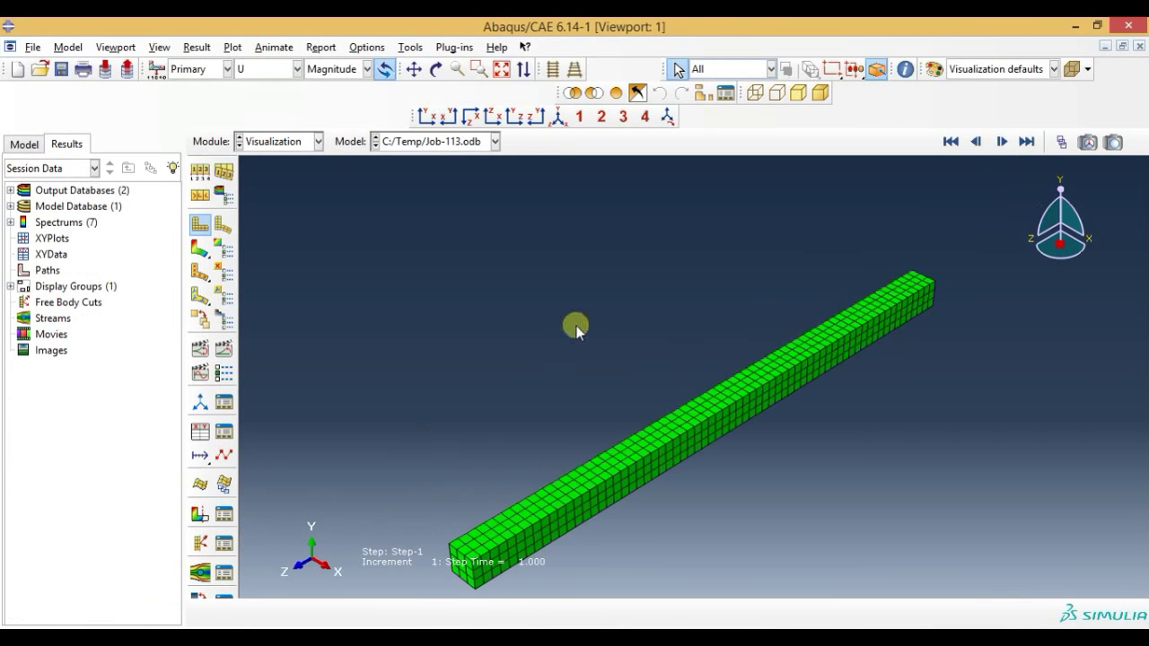
# Plot contours on the deformed beam, switching the field from S Mises to U.
pyautogui.click(221, 226)
pyautogui.scroll(2, 694, 242)
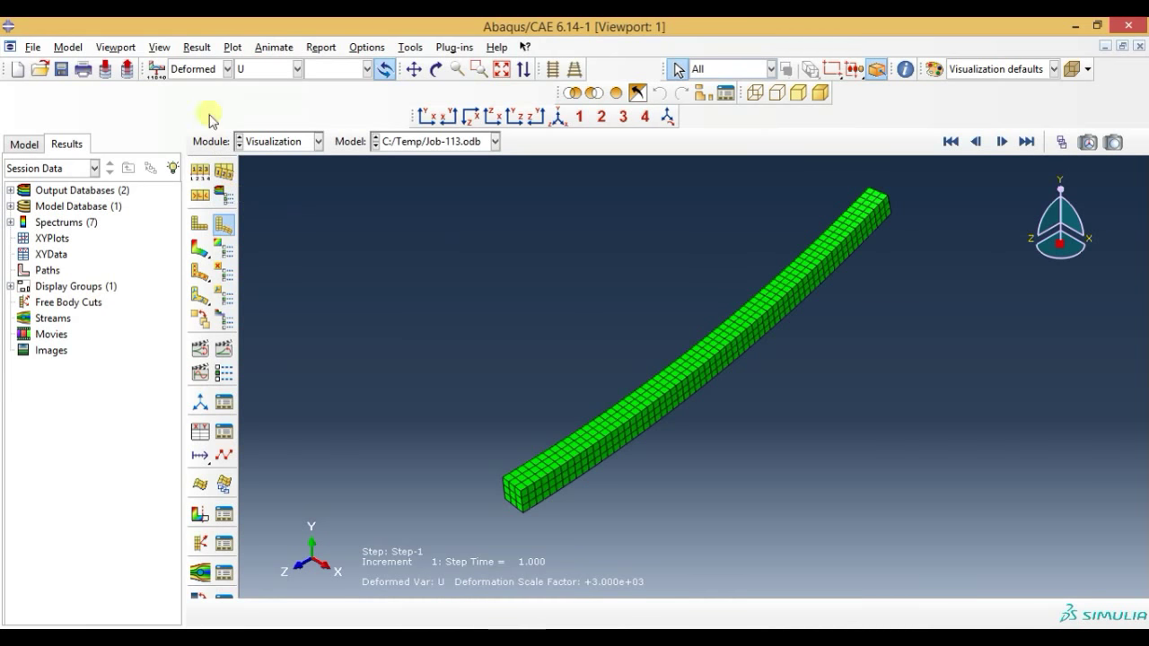
pyautogui.click(207, 253)
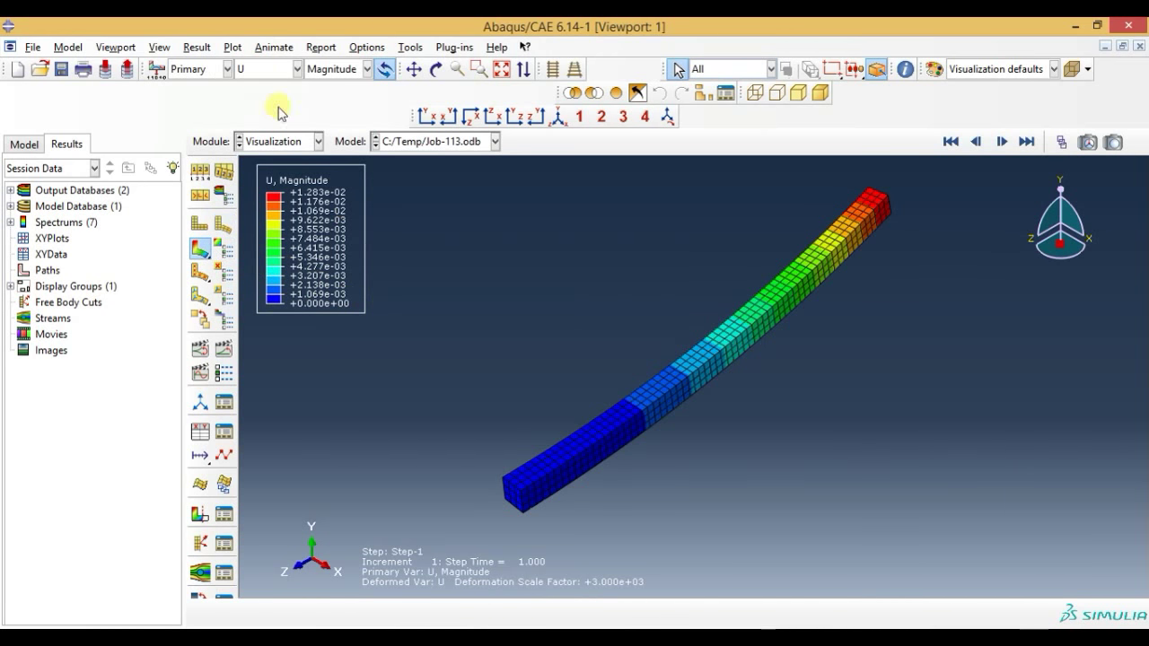
pyautogui.click(269, 69)
pyautogui.click(259, 232)
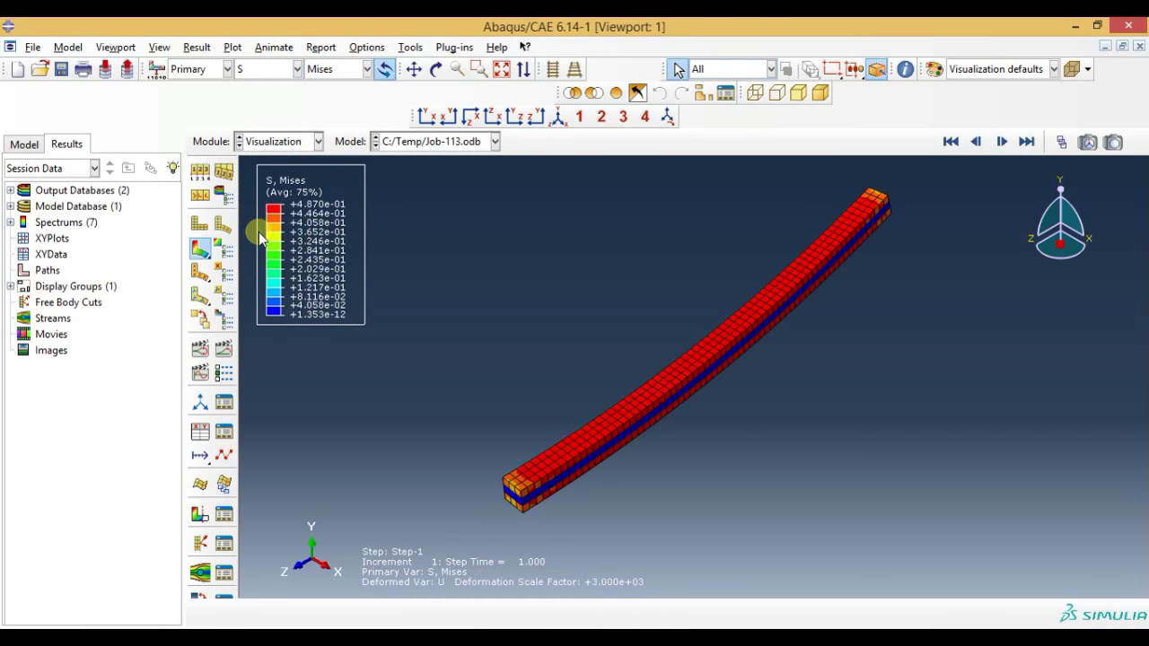
pyautogui.click(253, 72)
pyautogui.click(257, 232)
pyautogui.click(260, 70)
pyautogui.click(251, 249)
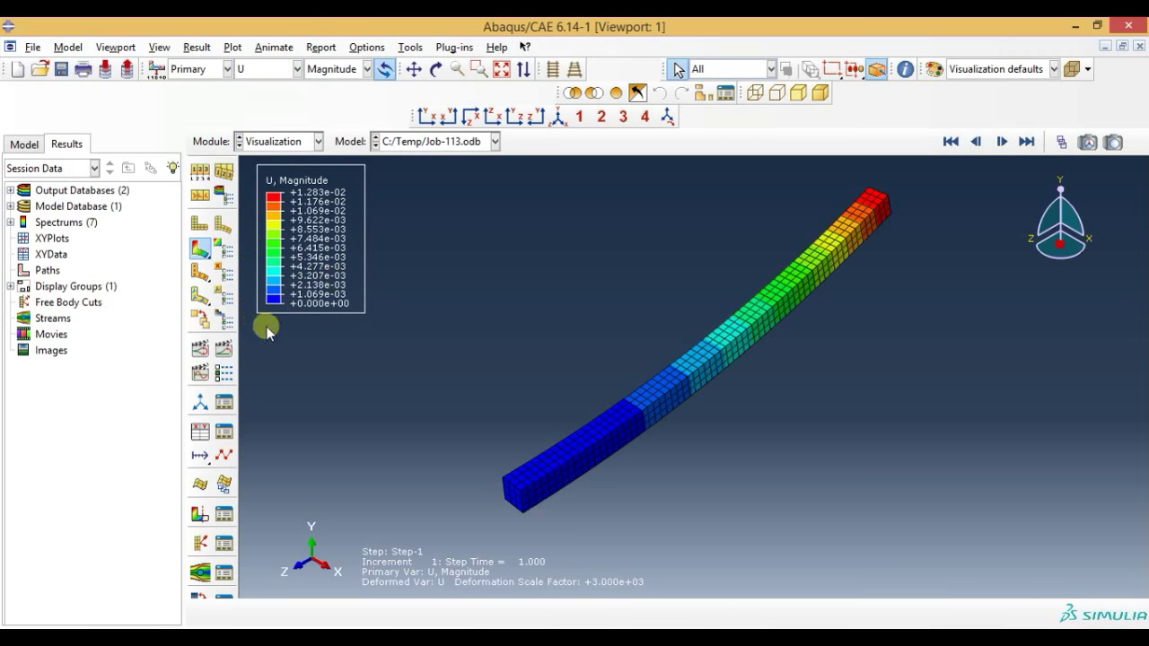
# Compare the undeformed and deformed beam in side and isometric views, ending on the plain deformed shape.
pyautogui.click(204, 251)
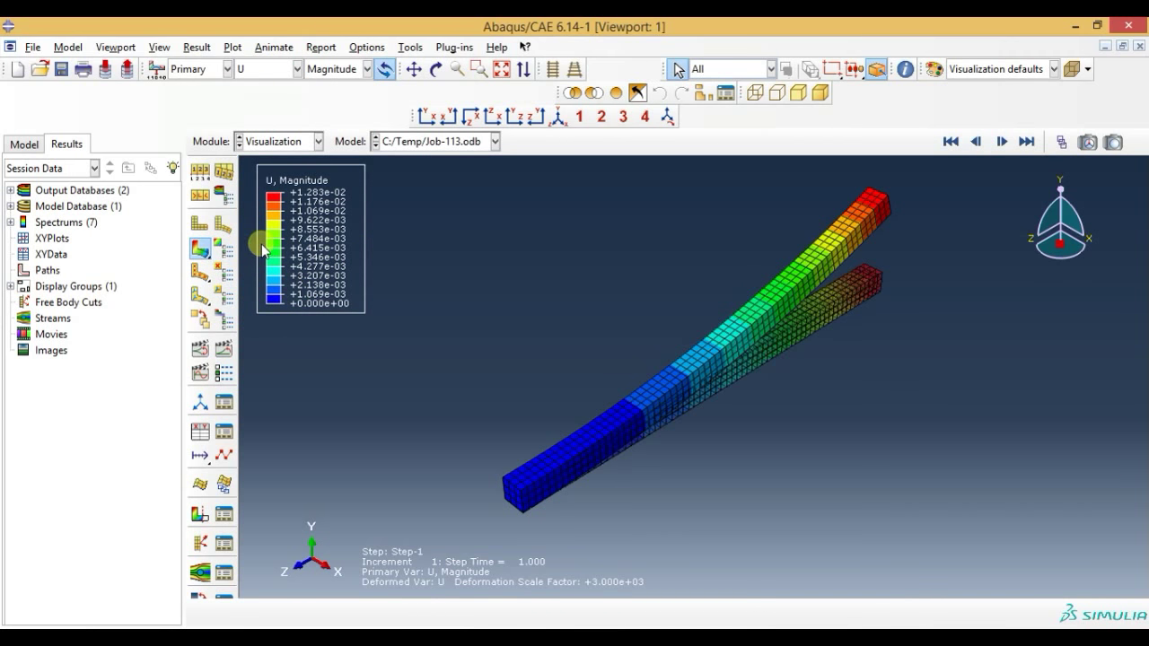
pyautogui.click(534, 116)
pyautogui.click(555, 117)
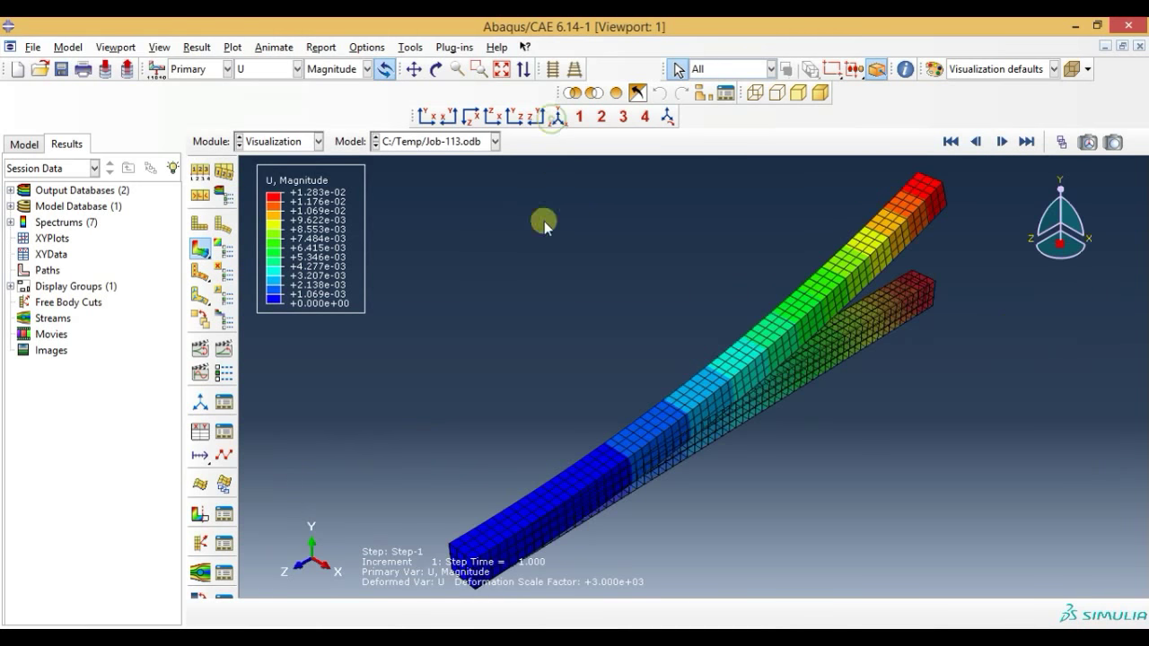
pyautogui.click(208, 224)
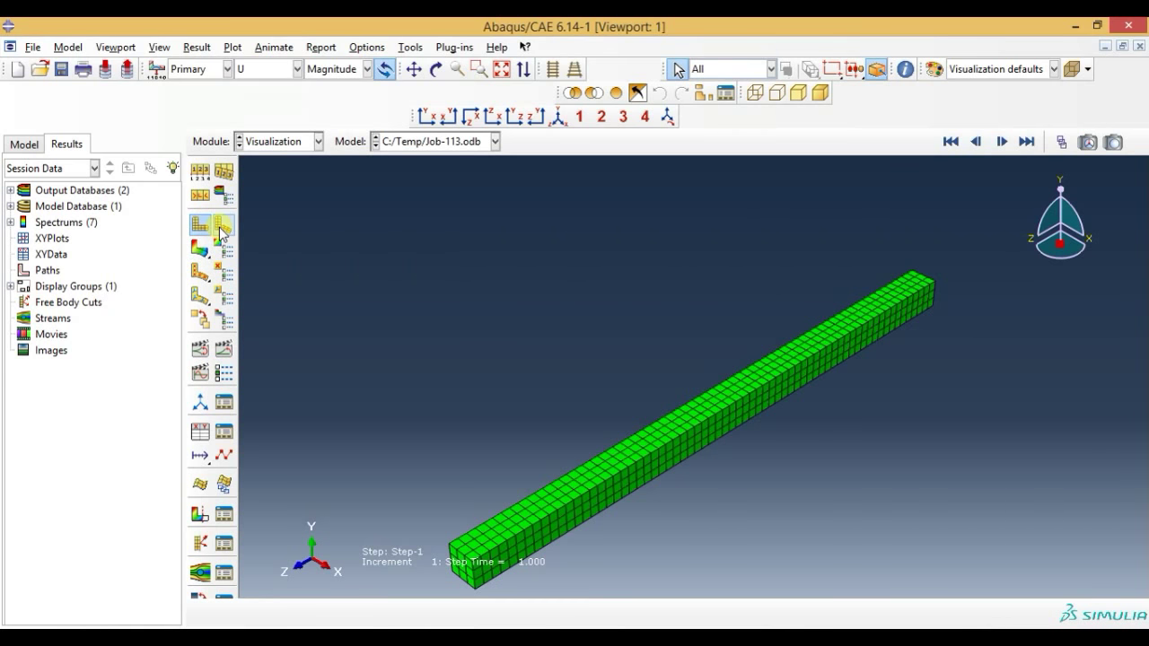
pyautogui.click(220, 231)
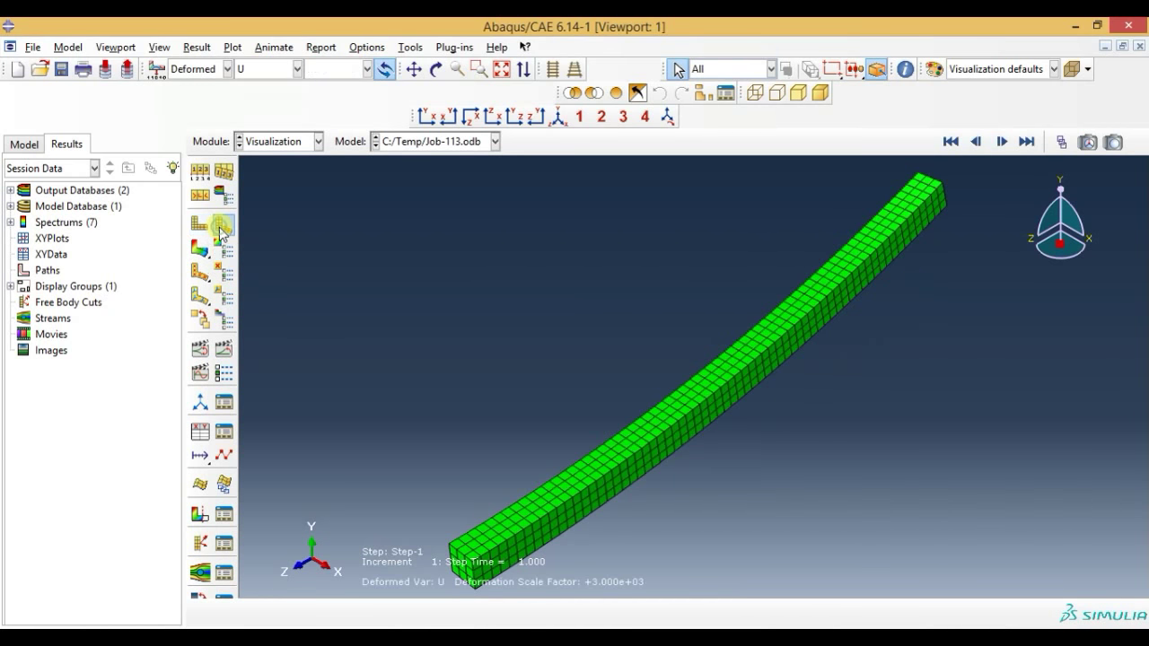
# Return to the Job module and edit Load-1 to CM2 = 100, CM1 and CM3 zero.
pyautogui.click(283, 148)
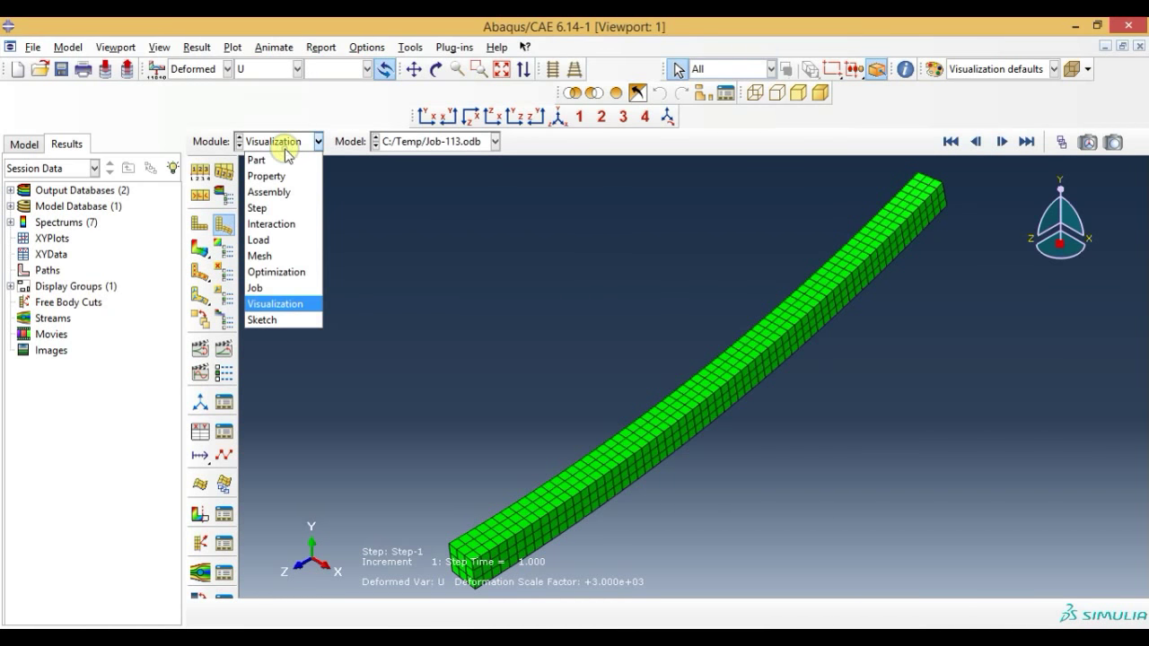
pyautogui.click(284, 287)
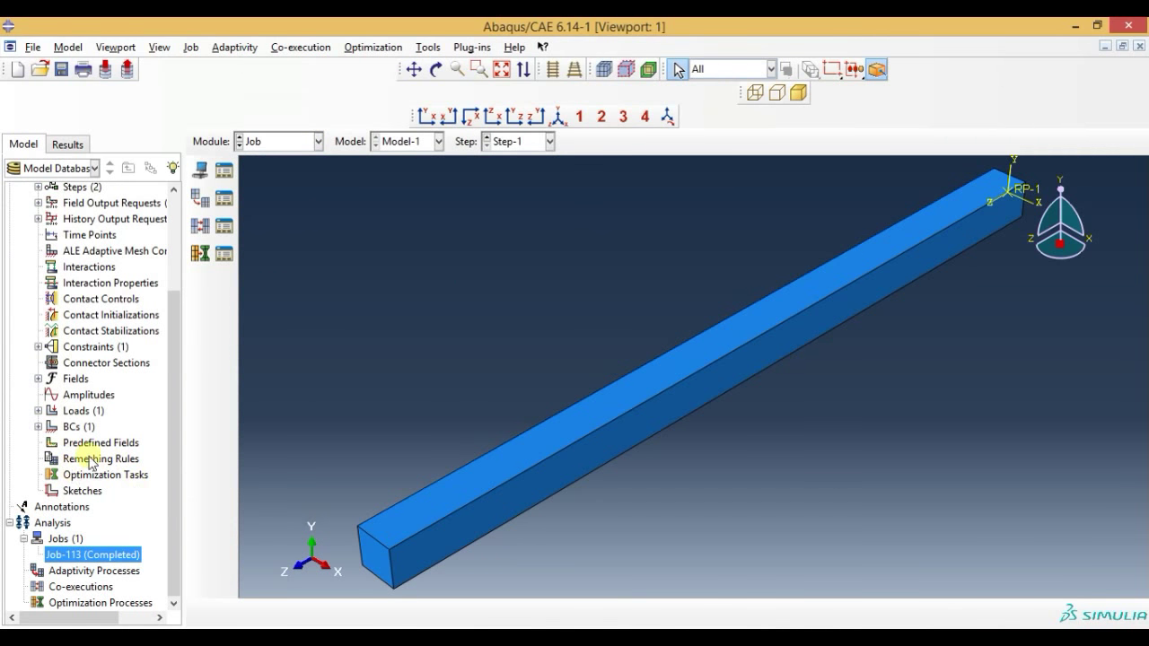
pyautogui.click(38, 410)
pyautogui.rightClick(76, 427)
pyautogui.click(123, 454)
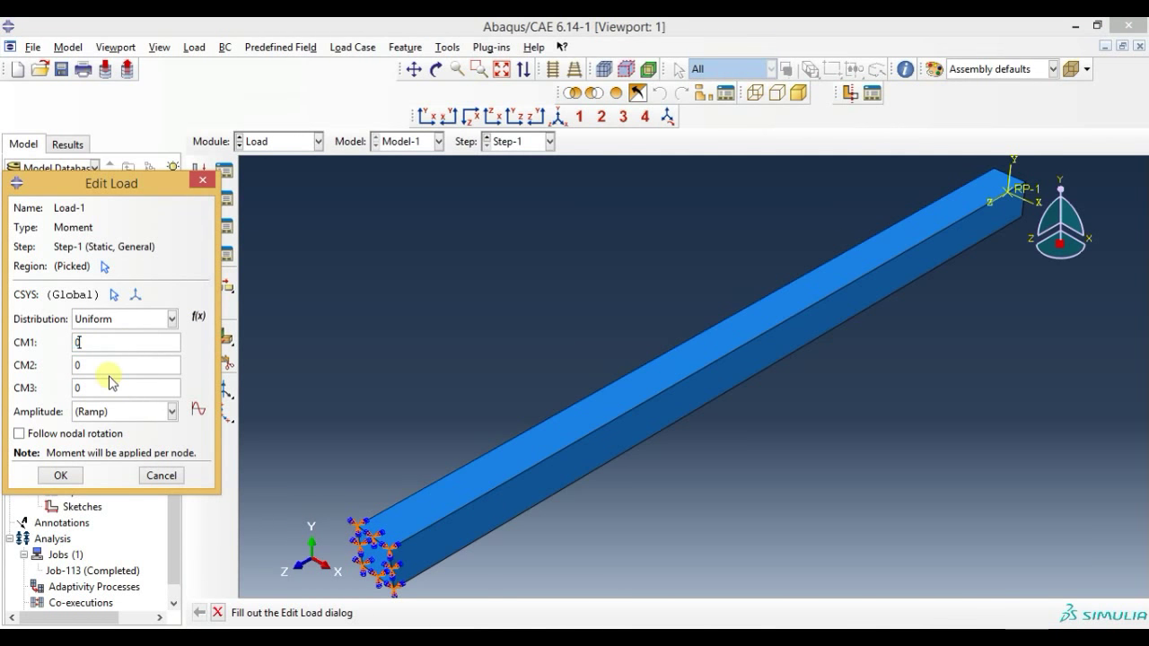
pyautogui.doubleClick(78, 365)
pyautogui.write('100')
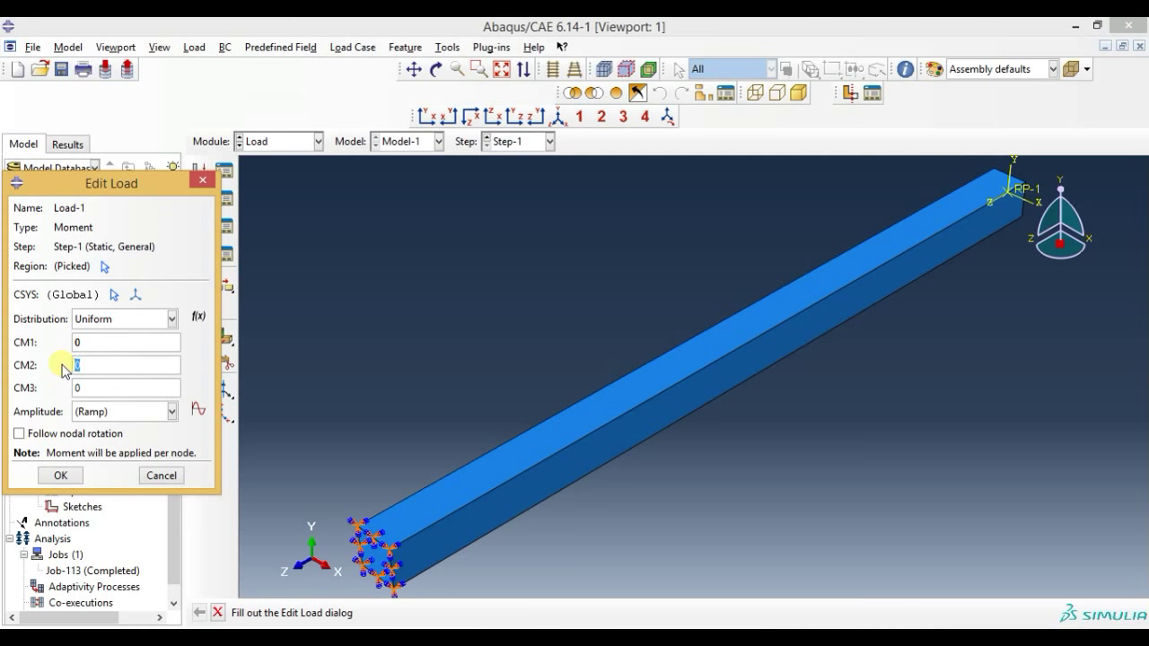
pyautogui.click(60, 475)
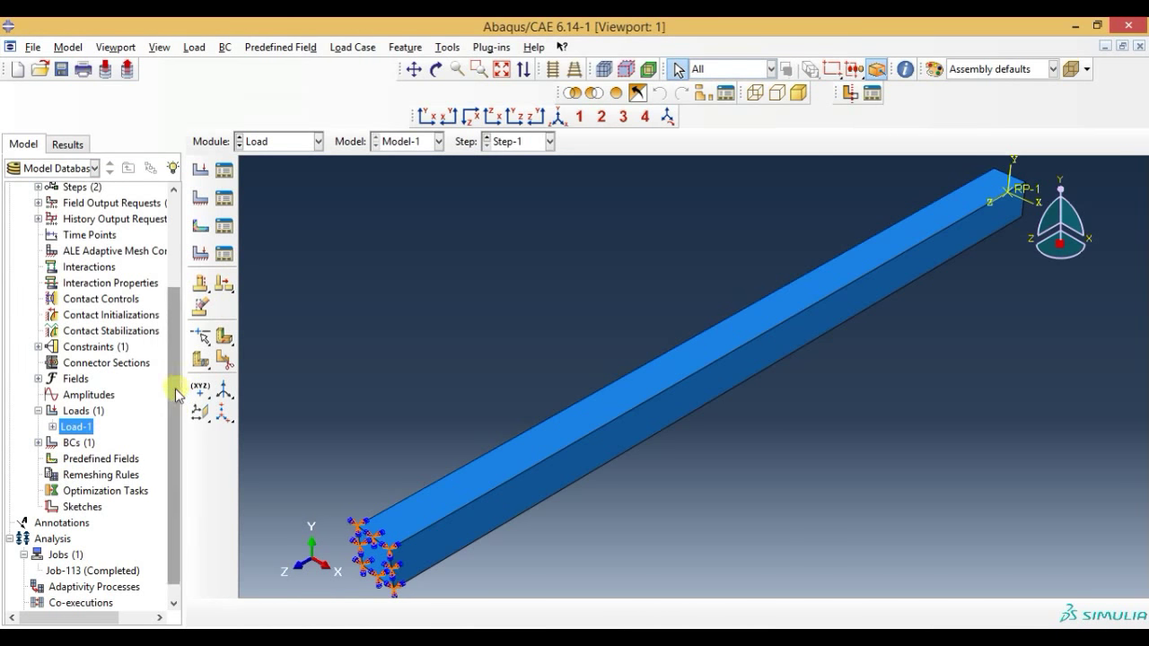
# Resubmit Job-113 with the CM2 moment, allowing the old job files to be overwritten.
pyautogui.scroll(-1, 174, 389)
pyautogui.rightClick(94, 554)
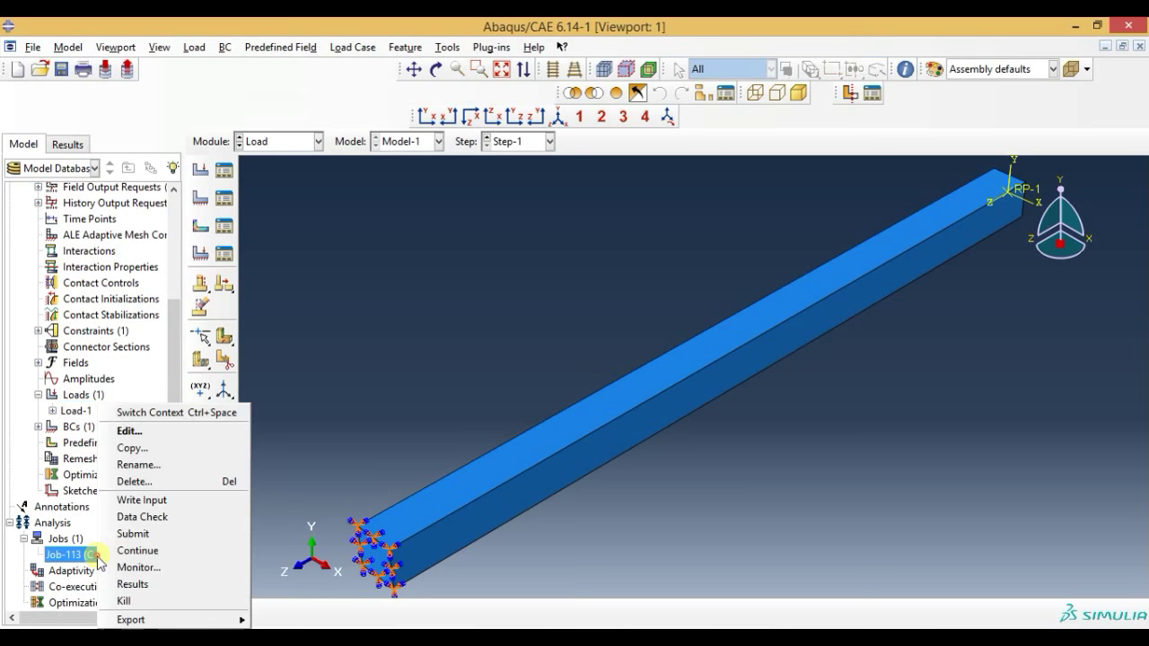
pyautogui.click(153, 538)
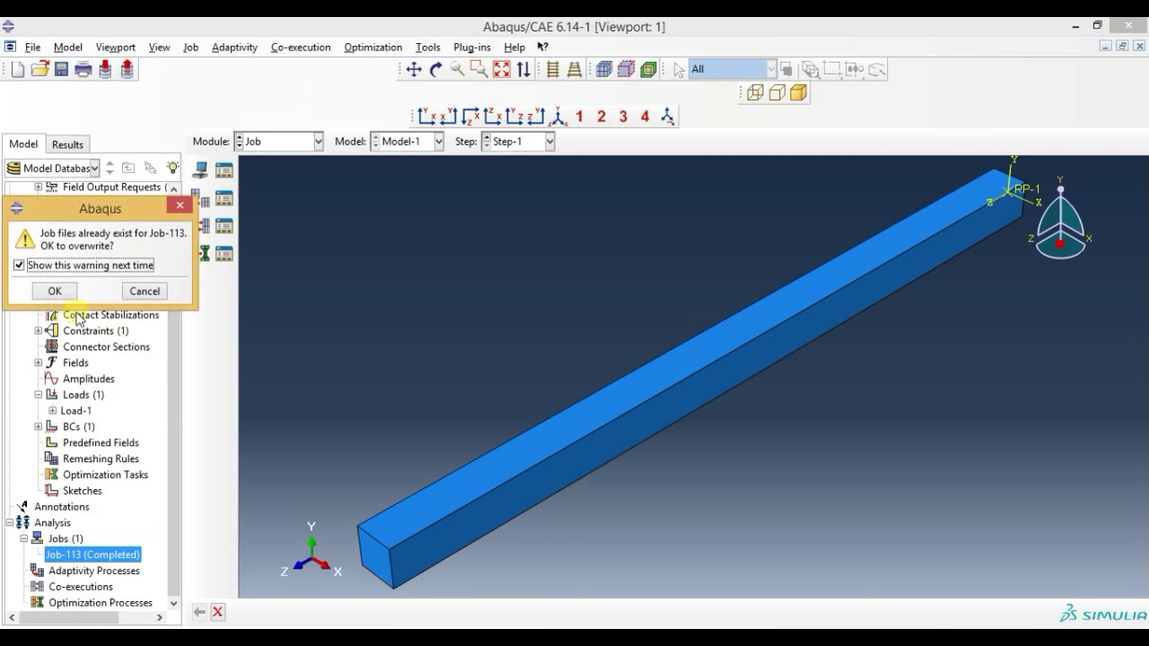
pyautogui.click(54, 292)
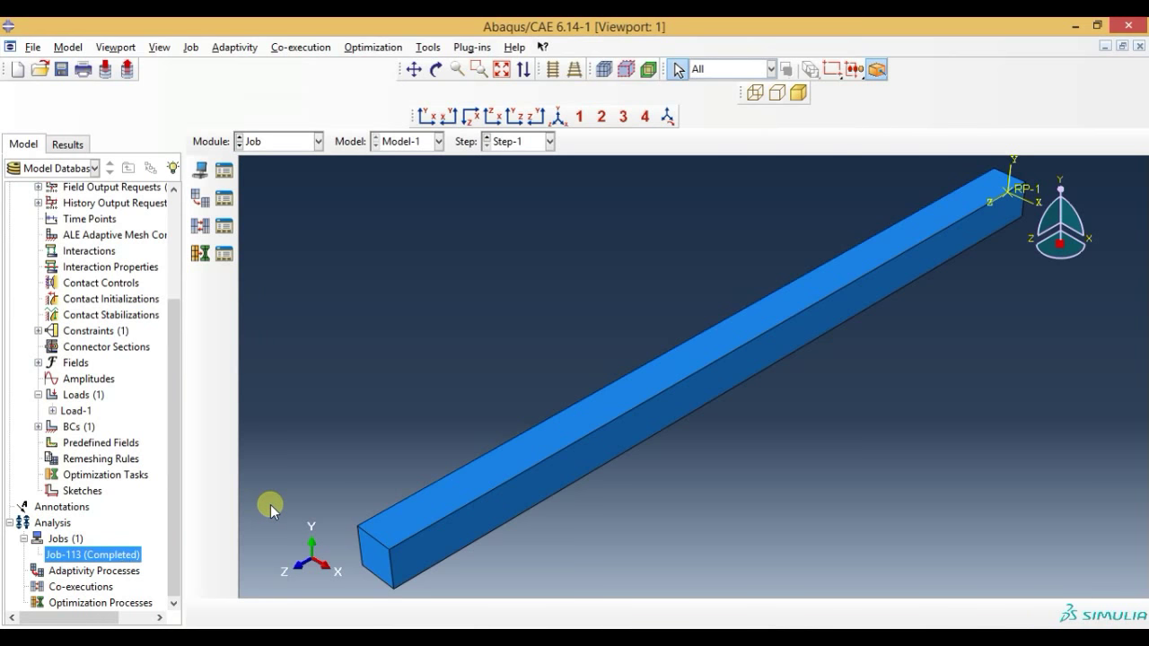
pyautogui.rightClick(86, 555)
# Open the rerun results, plot the deformed shape, and orbit the beam with Mises contours.
pyautogui.click(141, 588)
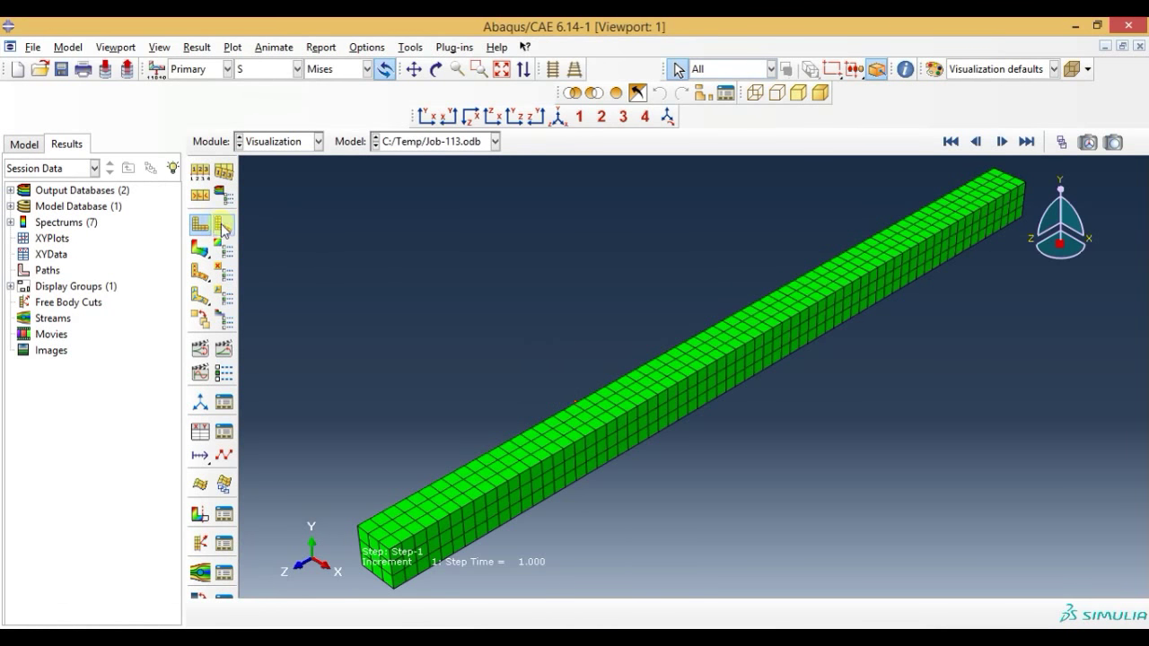
pyautogui.click(224, 224)
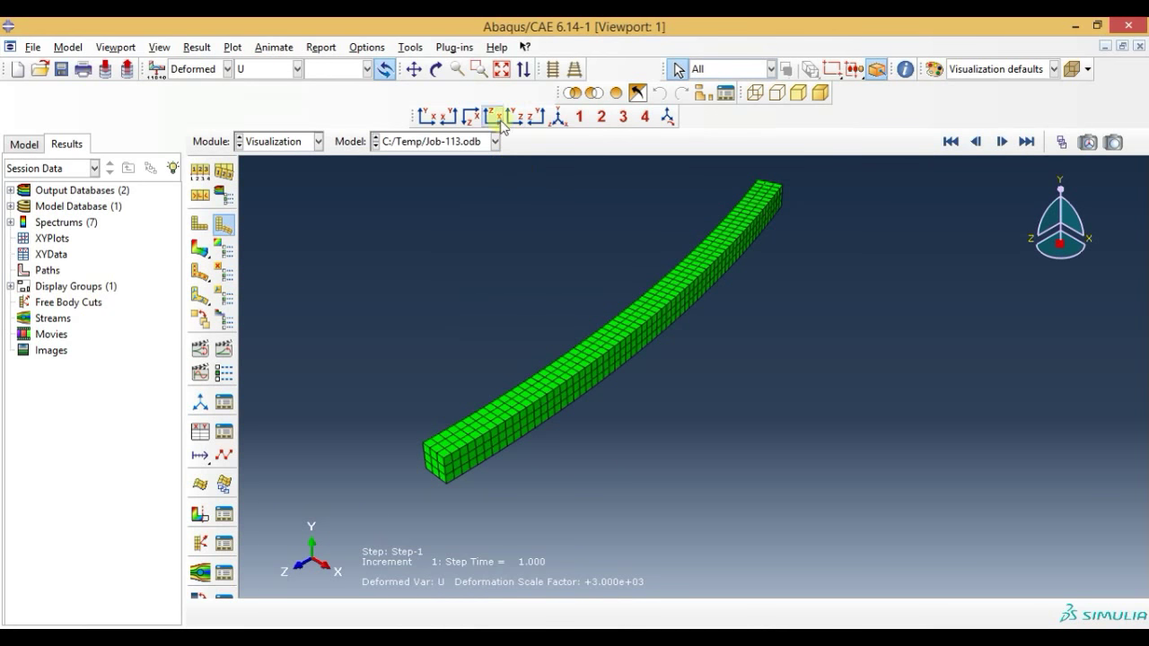
pyautogui.click(435, 70)
pyautogui.moveTo(526, 385)
pyautogui.mouseDown()
pyautogui.moveTo(646, 366)
pyautogui.moveTo(735, 385)
pyautogui.moveTo(616, 272)
pyautogui.moveTo(581, 336)
pyautogui.mouseUp()
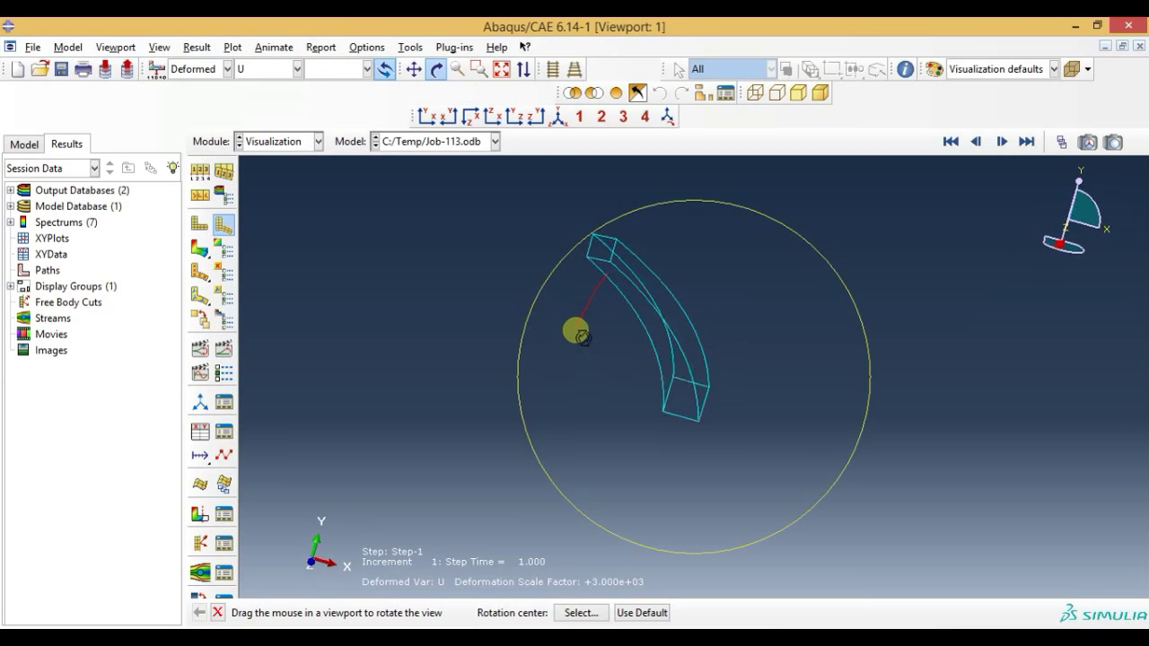
pyautogui.moveTo(728, 350)
pyautogui.mouseDown()
pyautogui.moveTo(674, 328)
pyautogui.moveTo(939, 328)
pyautogui.moveTo(910, 330)
pyautogui.mouseUp()
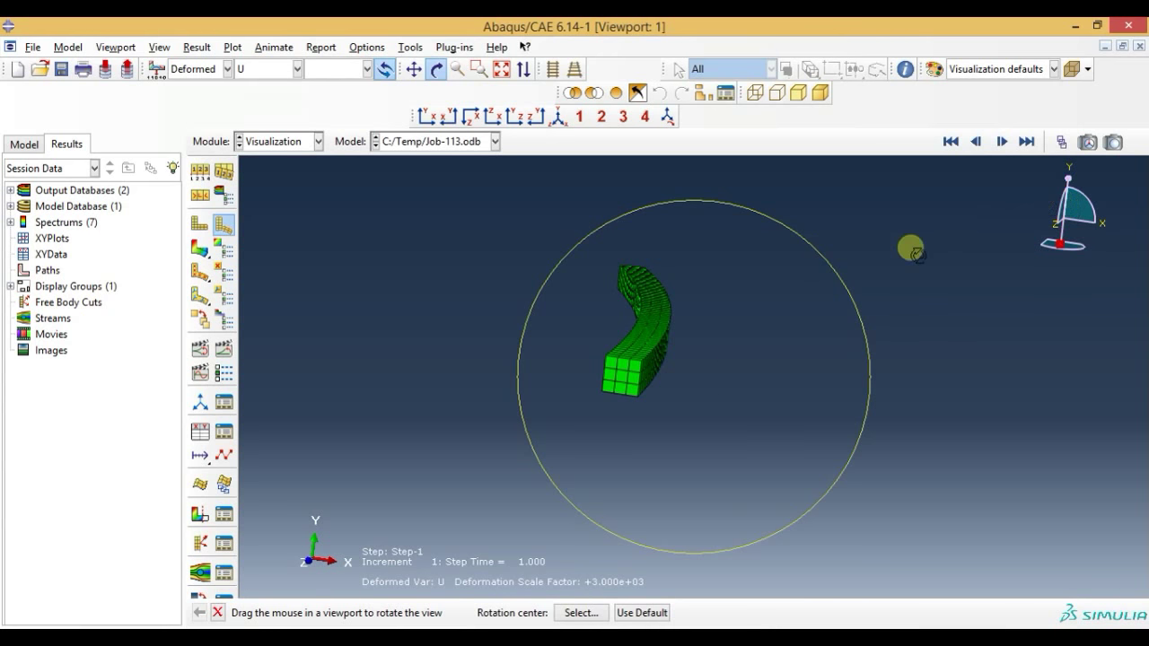
pyautogui.moveTo(658, 348); pyautogui.dragTo(541, 370)
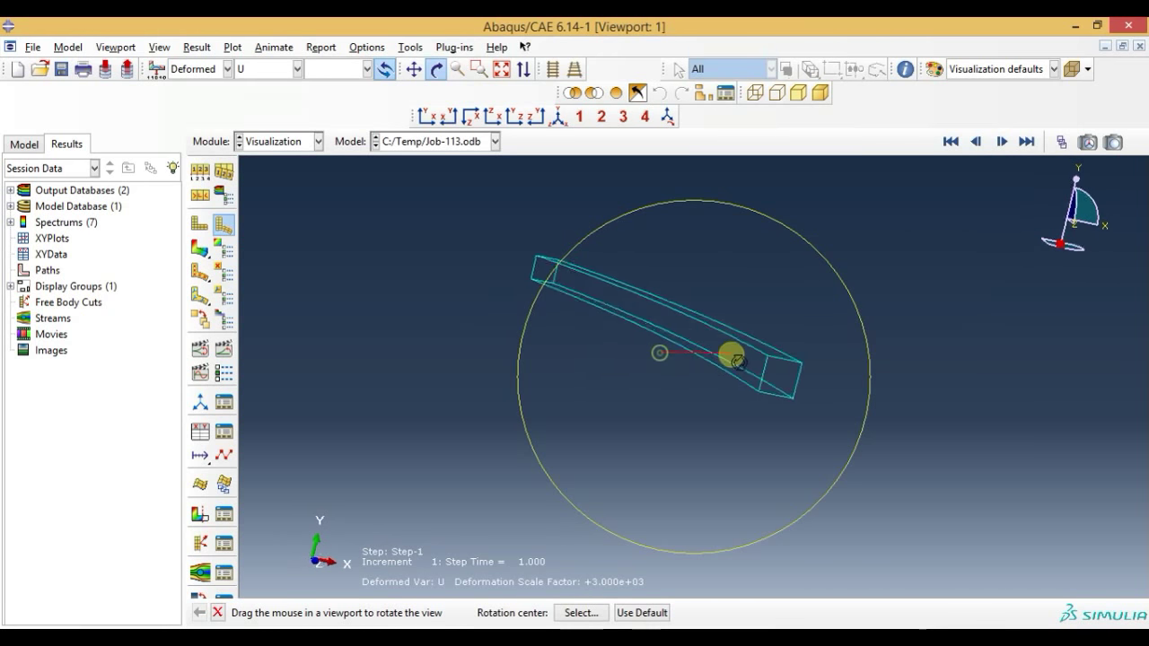
pyautogui.click(203, 253)
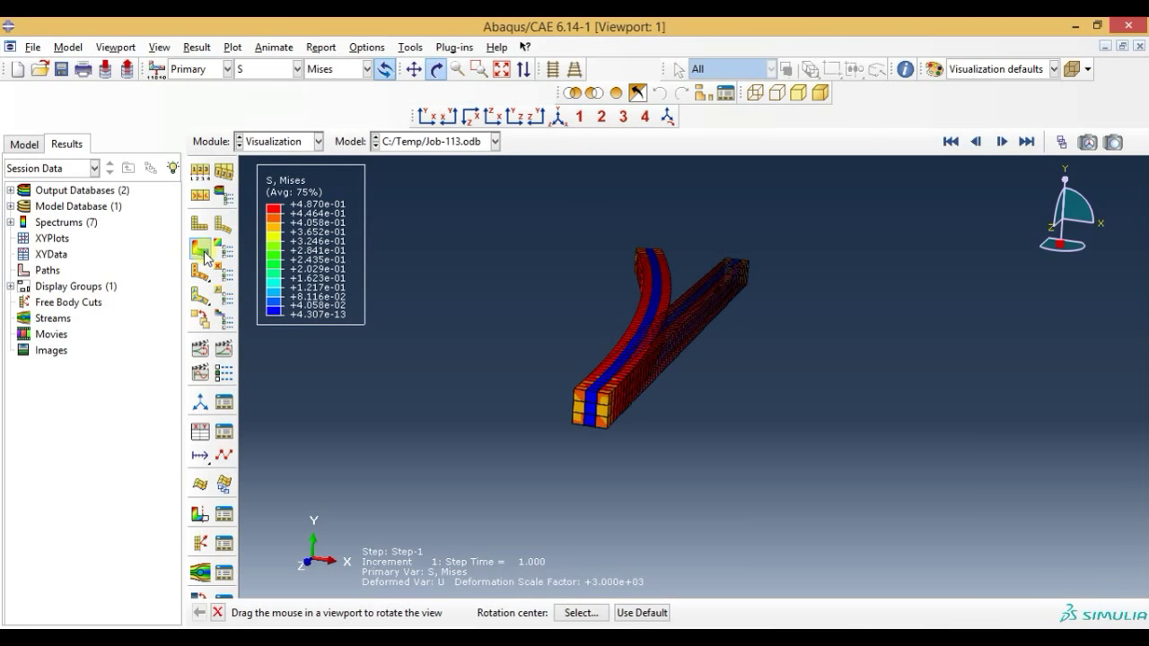
pyautogui.moveTo(658, 267); pyautogui.dragTo(704, 304)
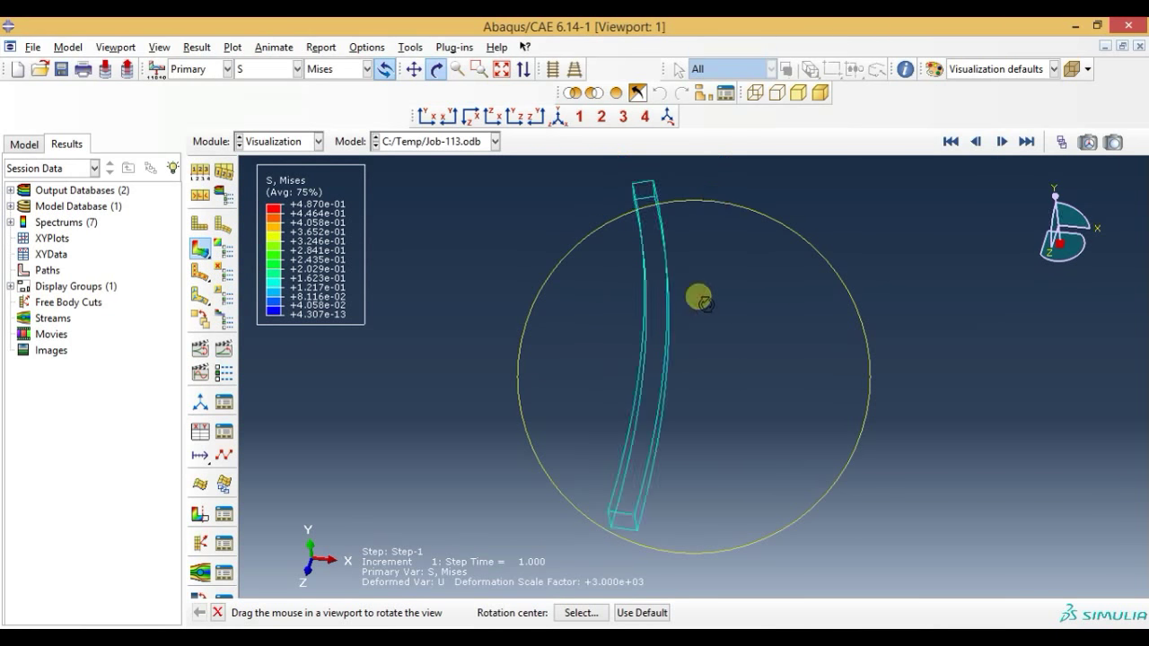
# Switch contours to displacement U, snap to isometric, then show the plain deformed shape.
pyautogui.click(260, 69)
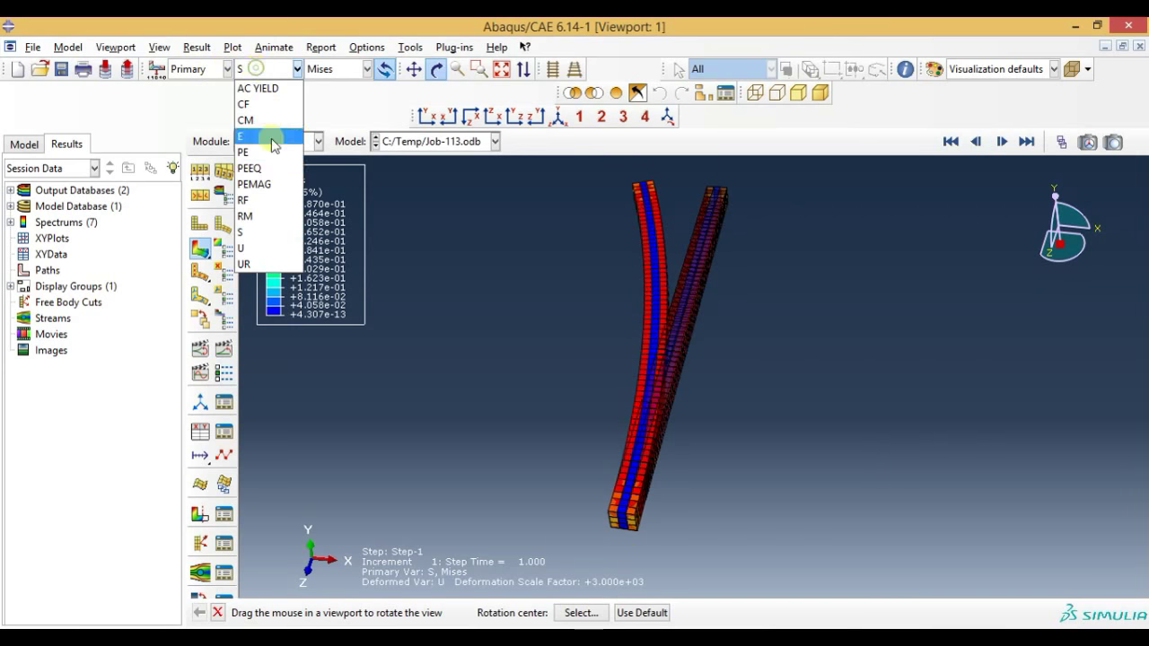
pyautogui.click(269, 249)
pyautogui.moveTo(609, 317)
pyautogui.mouseDown()
pyautogui.moveTo(723, 369)
pyautogui.moveTo(682, 344)
pyautogui.mouseUp()
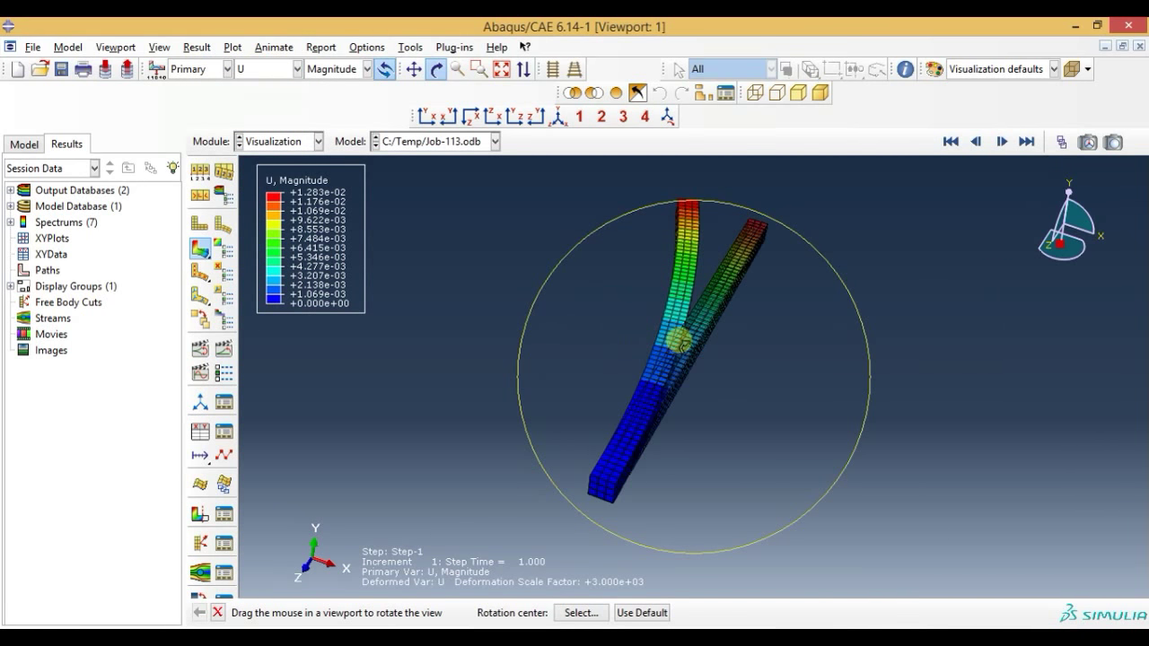
pyautogui.click(557, 116)
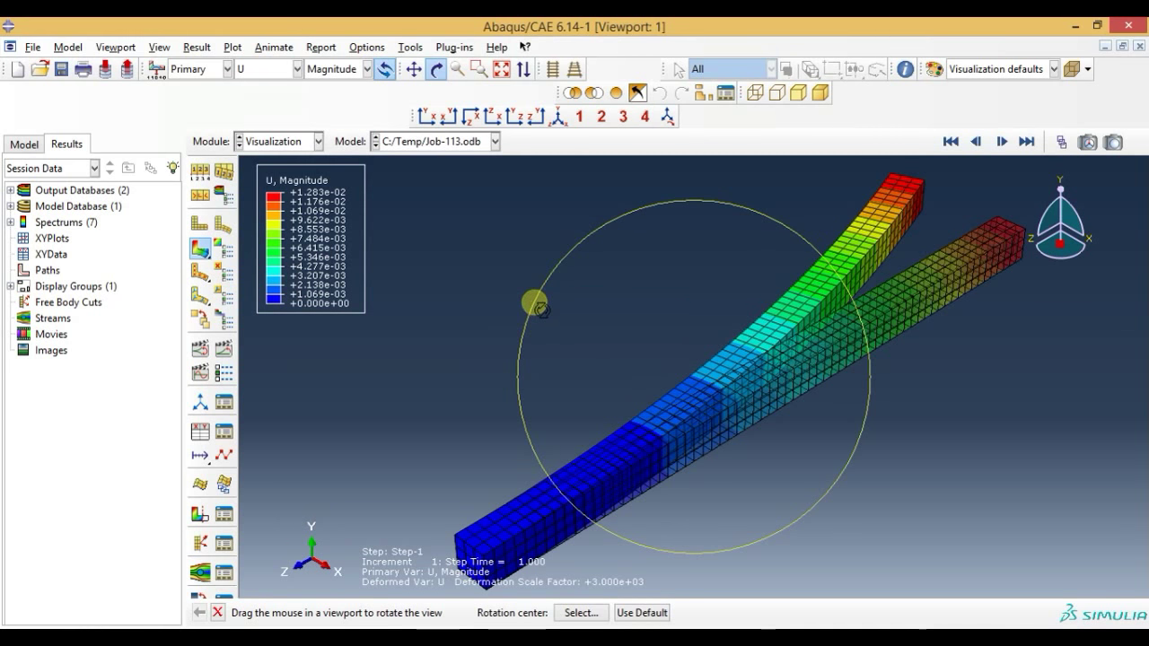
pyautogui.press('Escape')
pyautogui.click(224, 224)
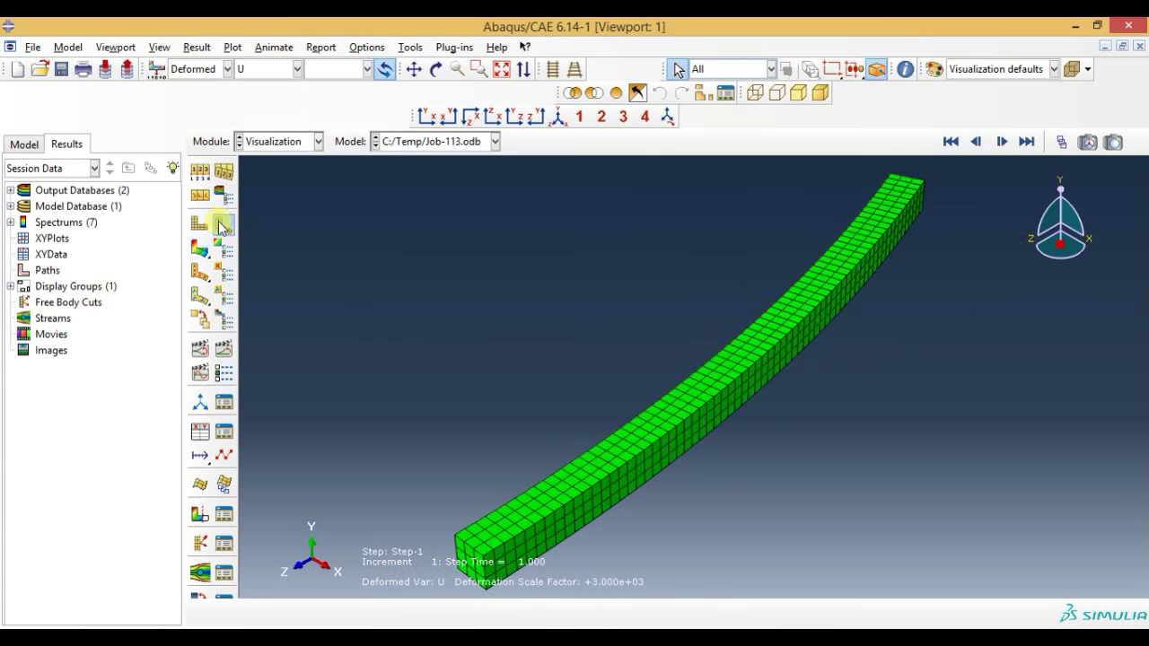
# From the Job module, edit Load-1 to CM2 = 0 and CM3 = 100.
pyautogui.click(274, 144)
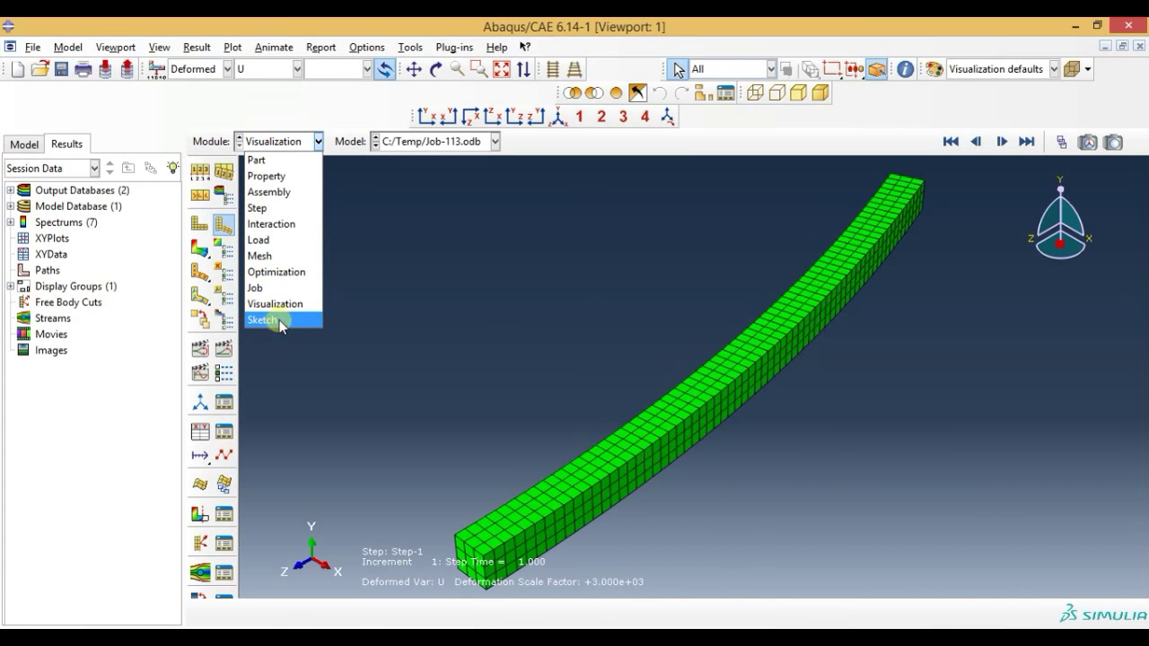
pyautogui.click(273, 287)
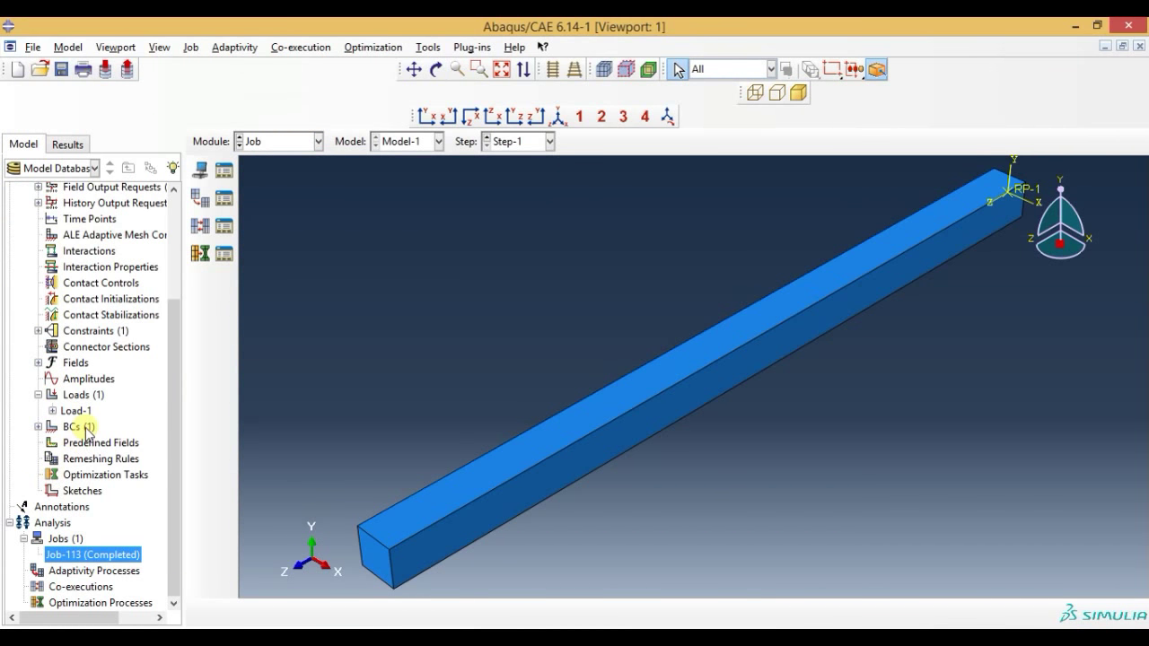
pyautogui.click(76, 411)
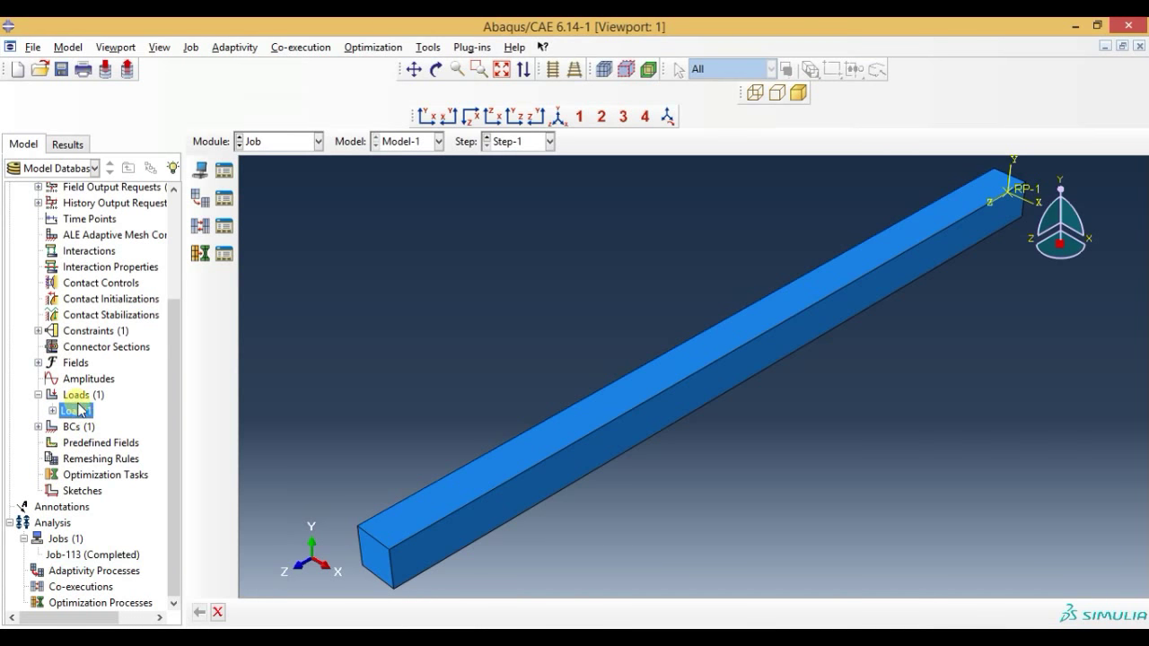
pyautogui.rightClick(78, 411)
pyautogui.click(137, 429)
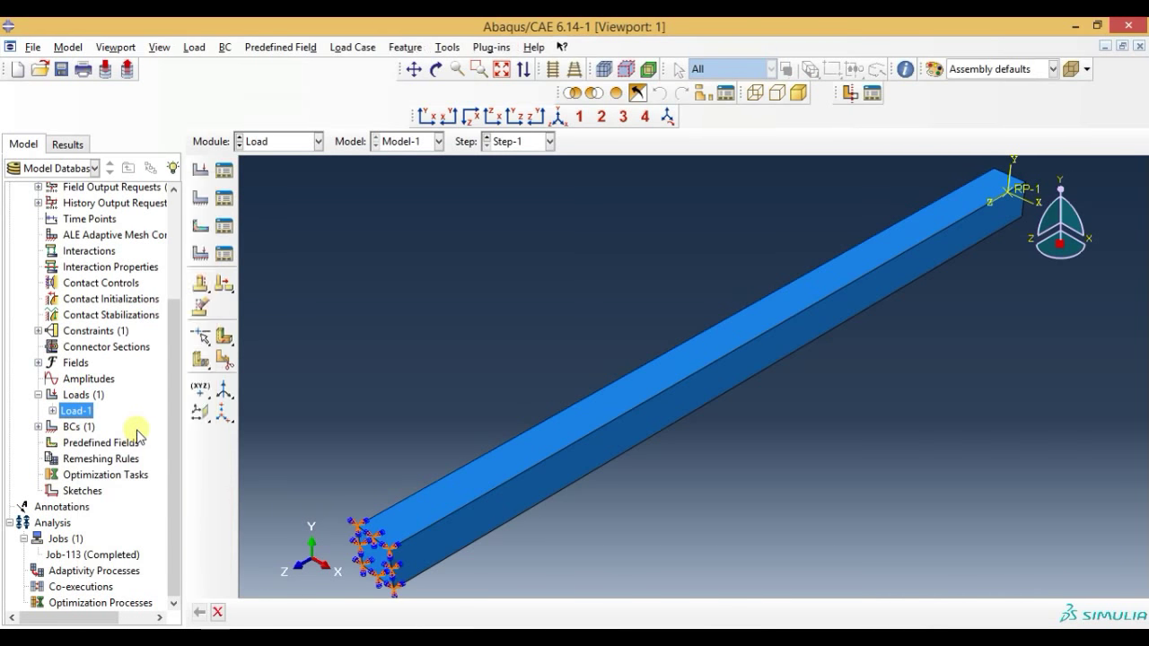
pyautogui.doubleClick(101, 368)
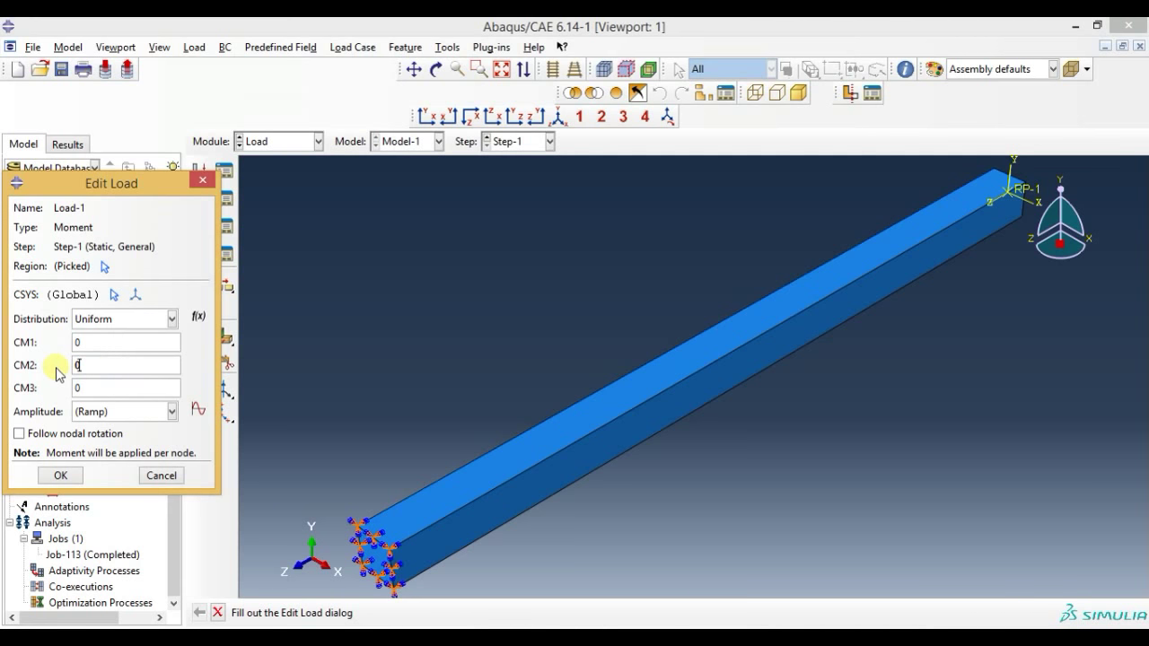
pyautogui.doubleClick(92, 392)
pyautogui.write('00')
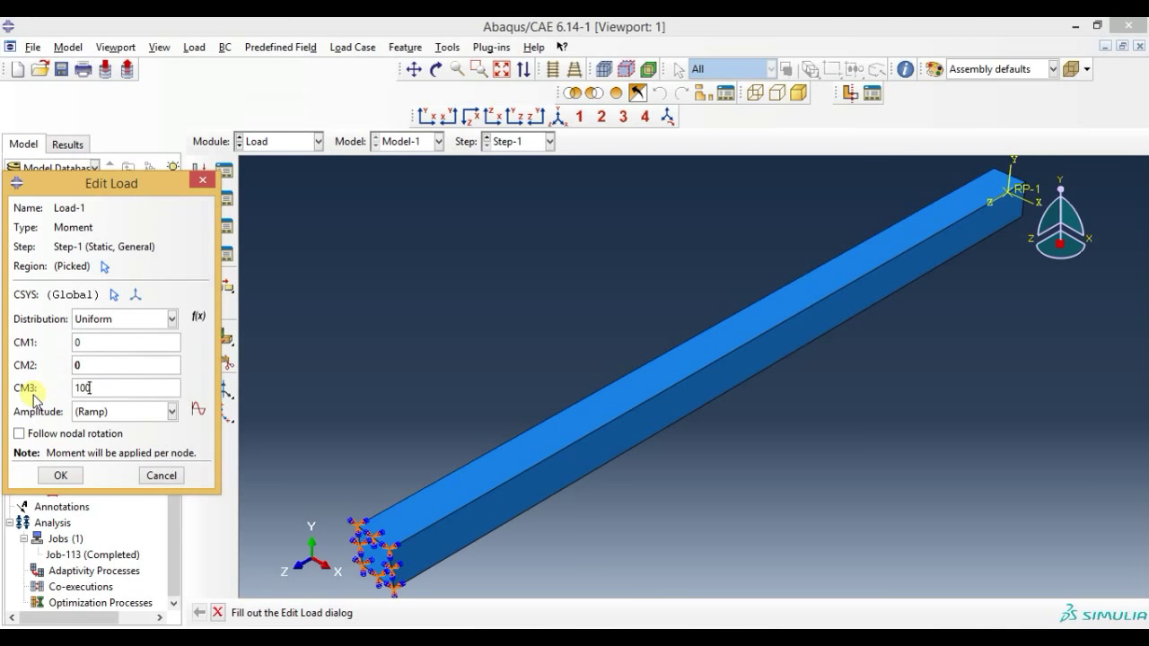
pyautogui.click(55, 476)
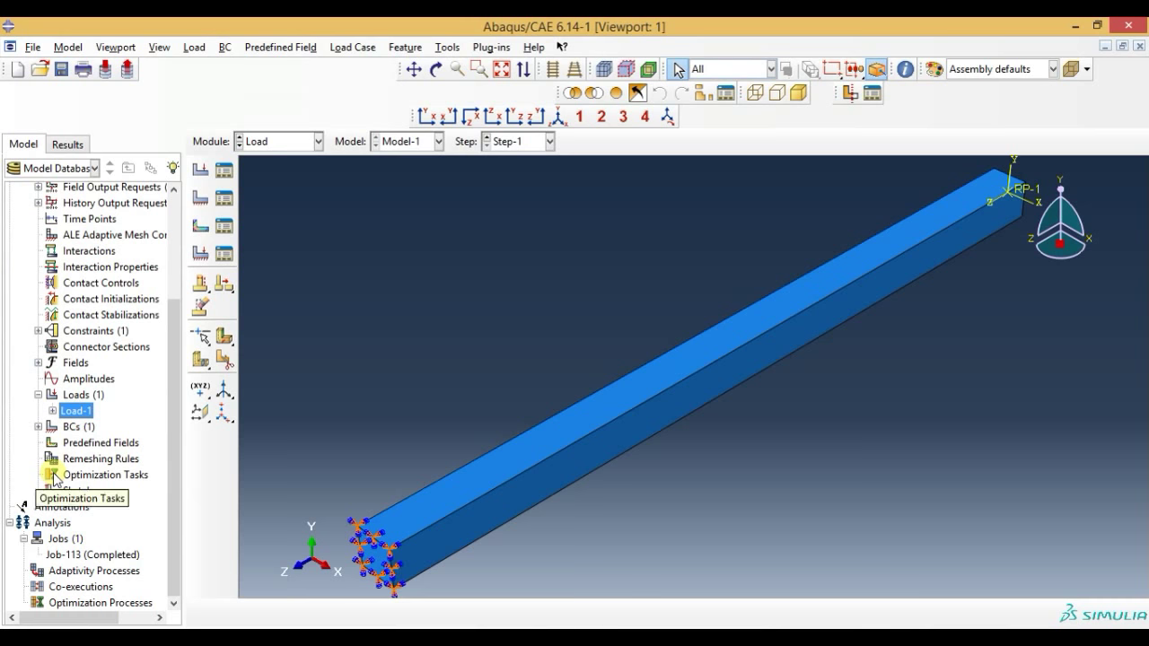
# Resubmit Job-113 with the CM3 moment, overwriting the previous results, and wait for completion.
pyautogui.rightClick(88, 557)
pyautogui.click(132, 532)
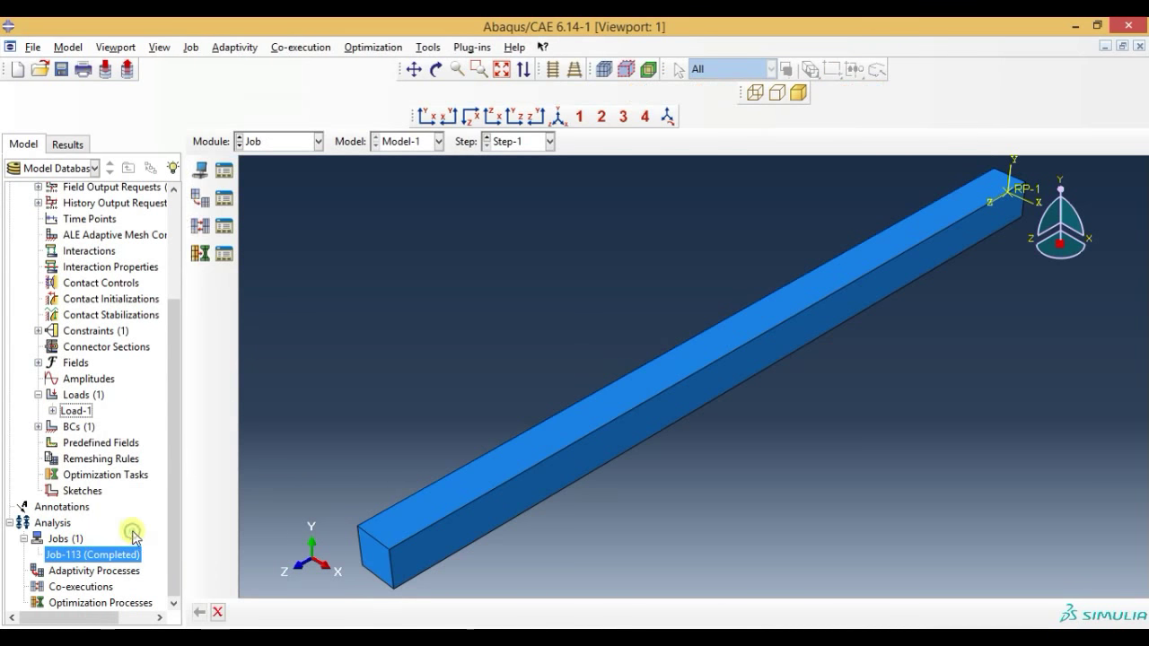
pyautogui.click(53, 290)
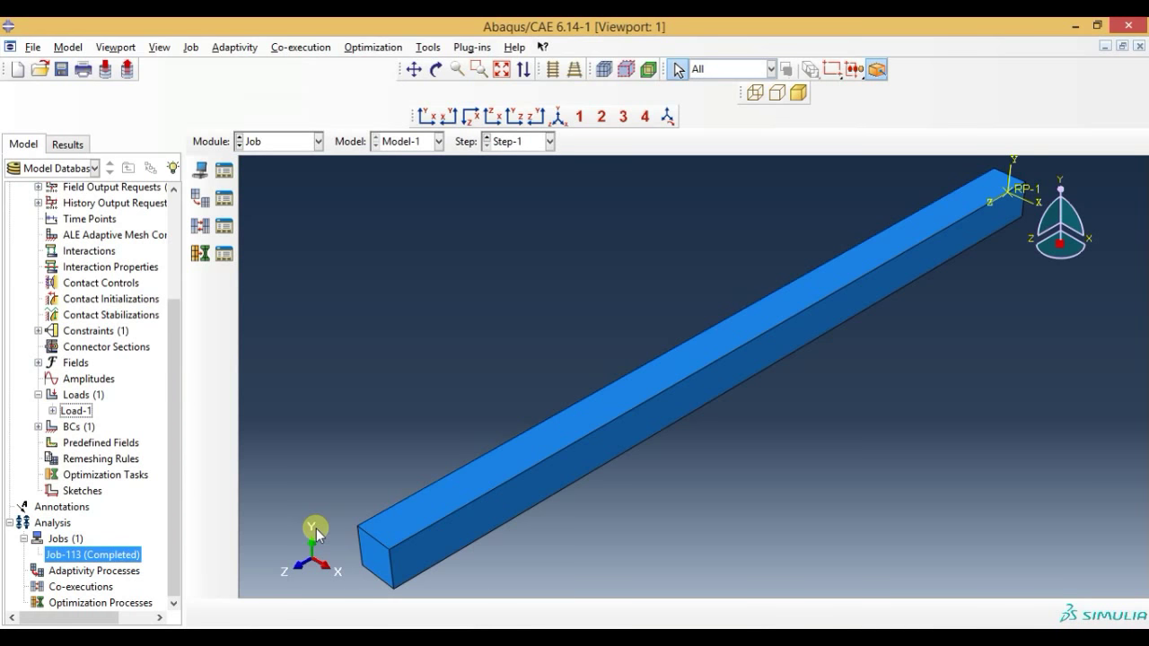
pyautogui.rightClick(124, 555)
# Open the CM3 results and plot Mises stress contours on the deformed beam in isometric view.
pyautogui.click(150, 584)
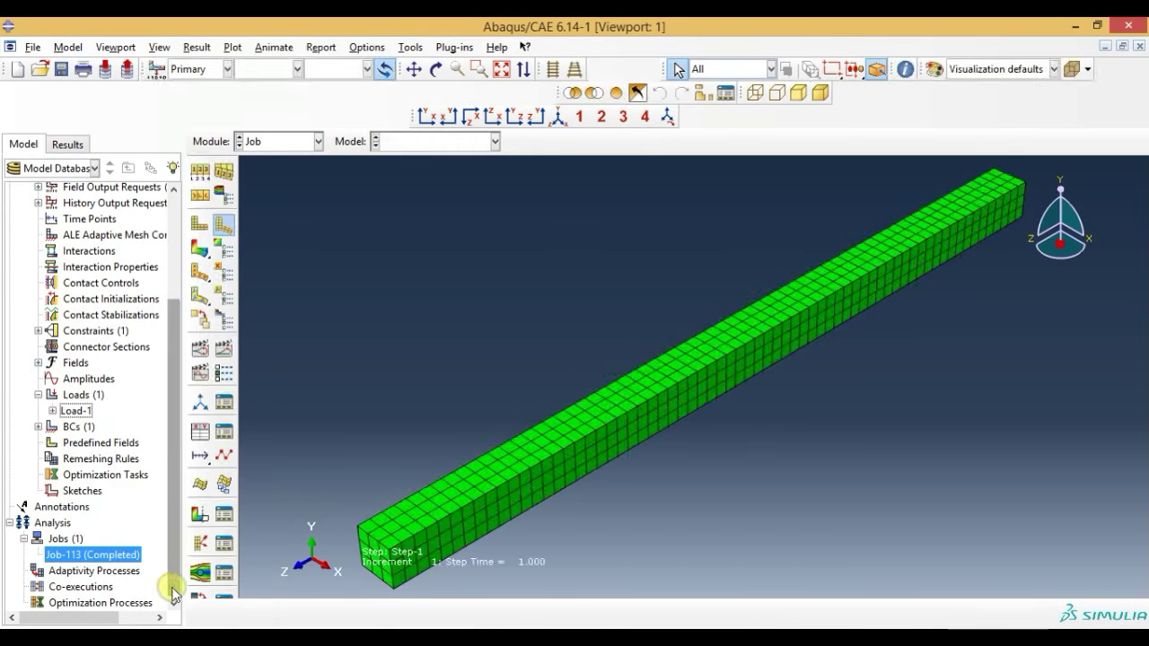
pyautogui.scroll(-2, 639, 319)
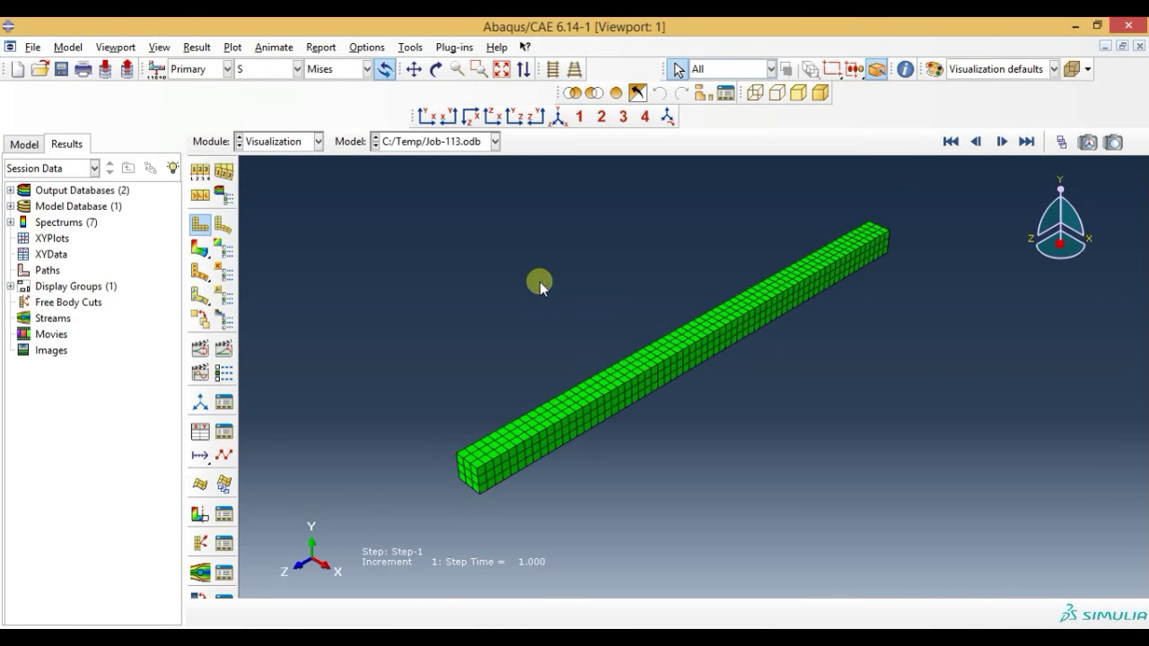
pyautogui.click(223, 225)
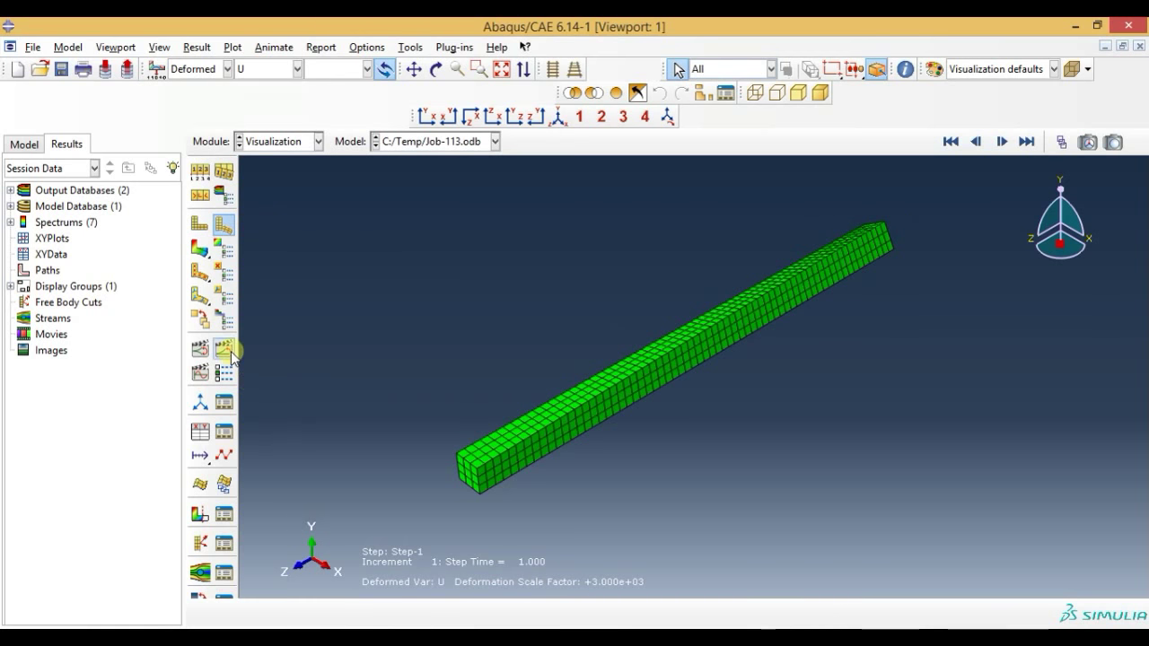
pyautogui.click(200, 250)
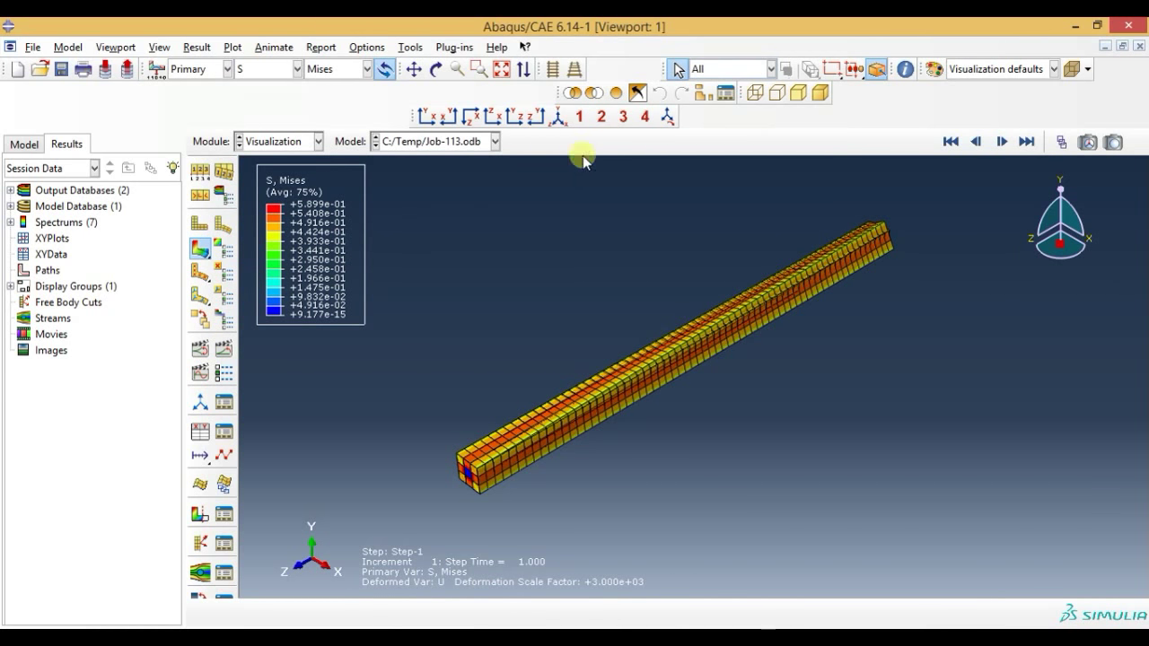
pyautogui.click(558, 117)
pyautogui.scroll(2, 897, 200)
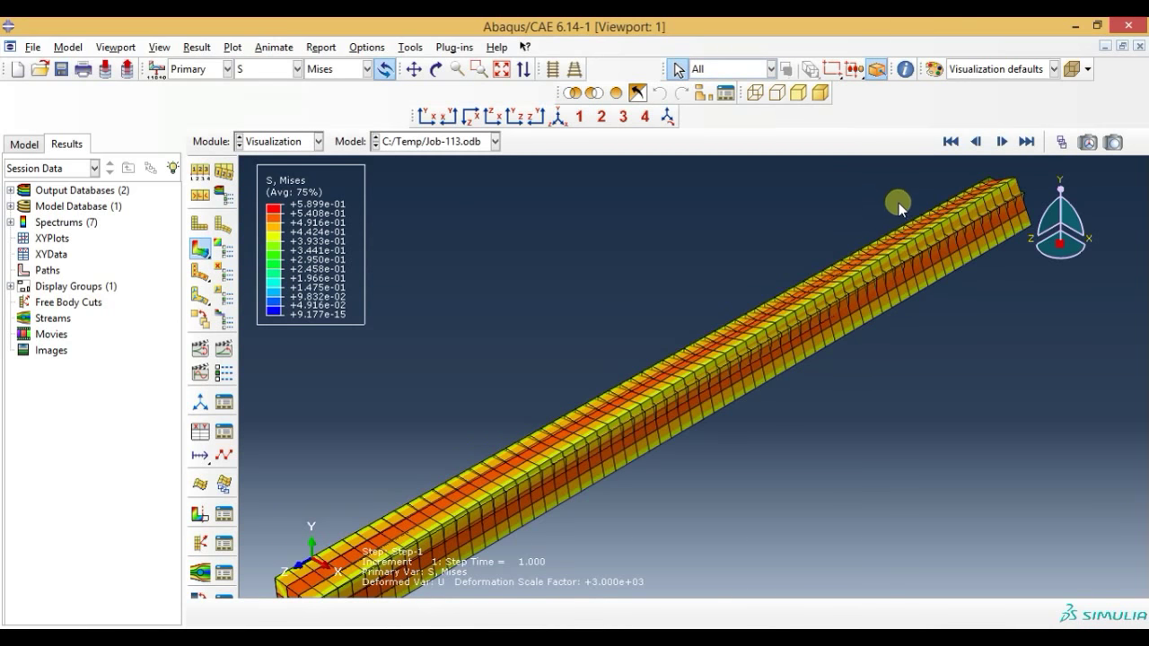
pyautogui.scroll(2, 905, 211)
pyautogui.scroll(2, 905, 211)
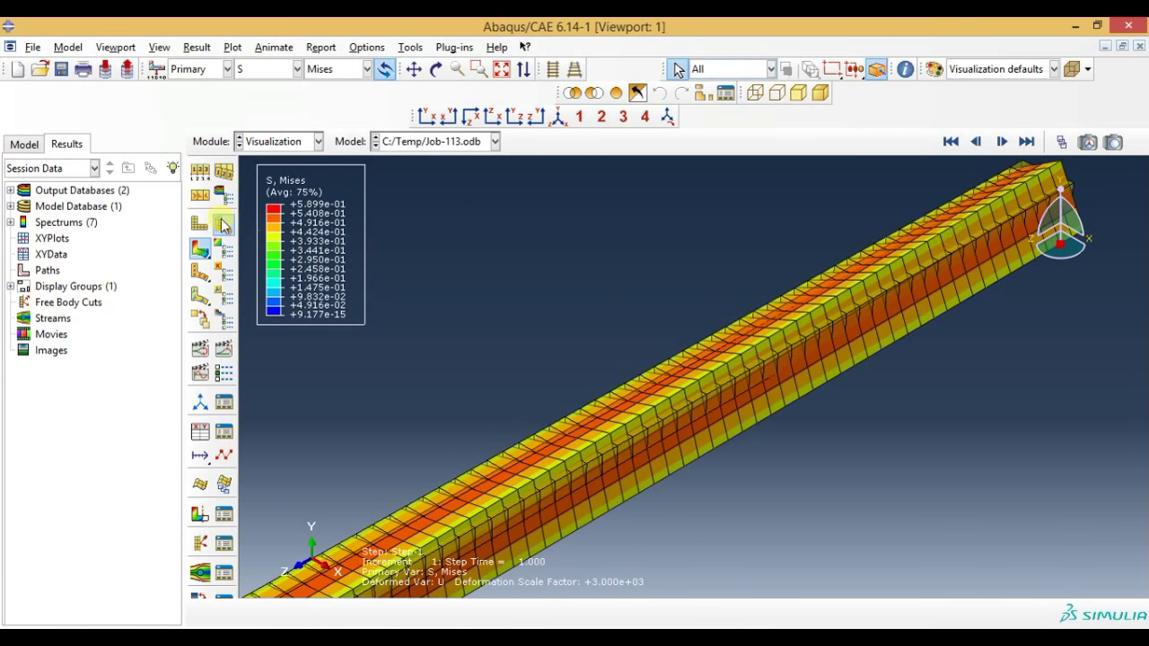
# Toggle between the undeformed mesh and deformed shape to compare the bending.
pyautogui.click(223, 224)
pyautogui.click(201, 224)
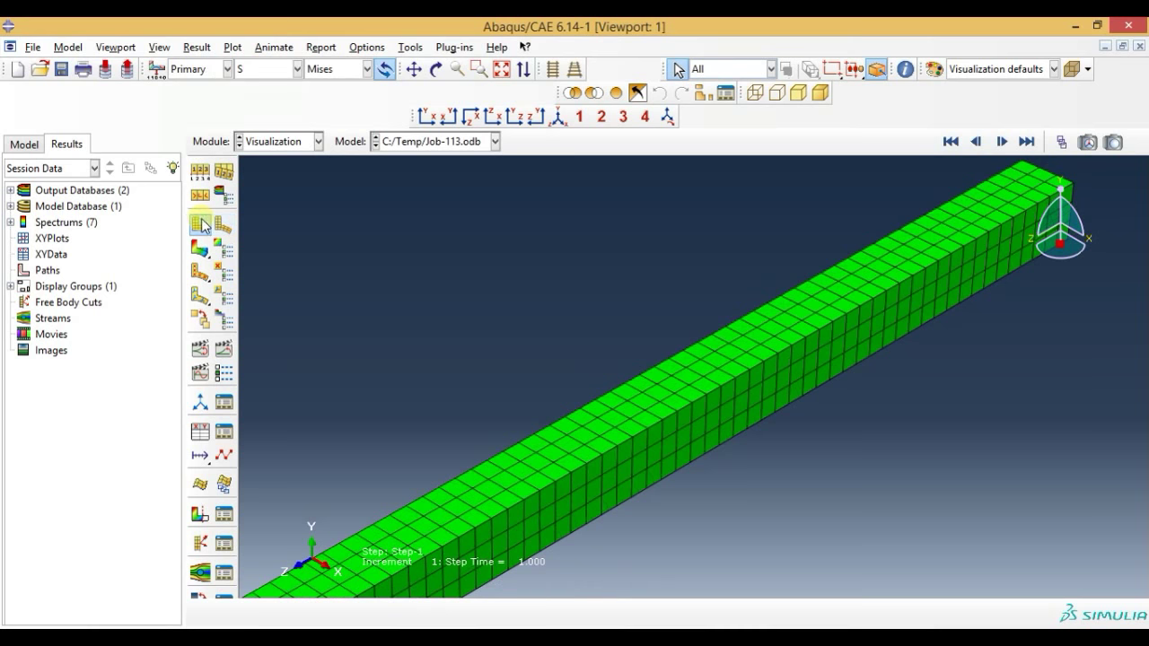
pyautogui.click(223, 226)
pyautogui.click(201, 224)
pyautogui.click(222, 226)
pyautogui.click(201, 225)
pyautogui.click(224, 227)
pyautogui.click(558, 116)
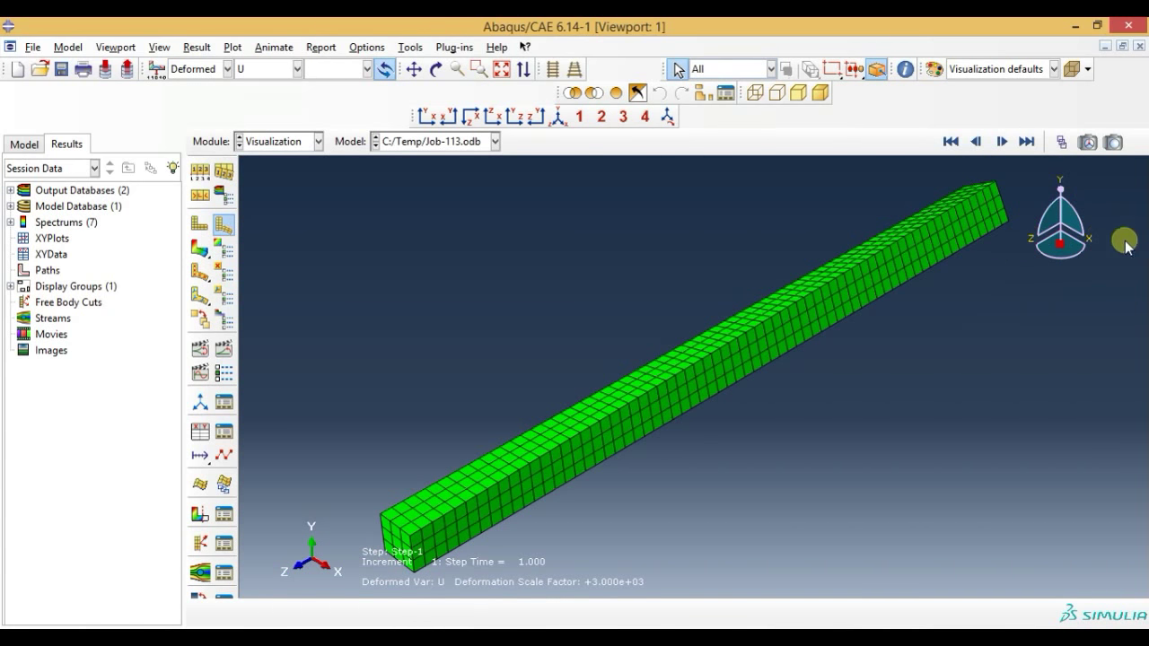
# Show displacement magnitude U contours on the deformed beam, peaking at 1.325e-03.
pyautogui.click(267, 72)
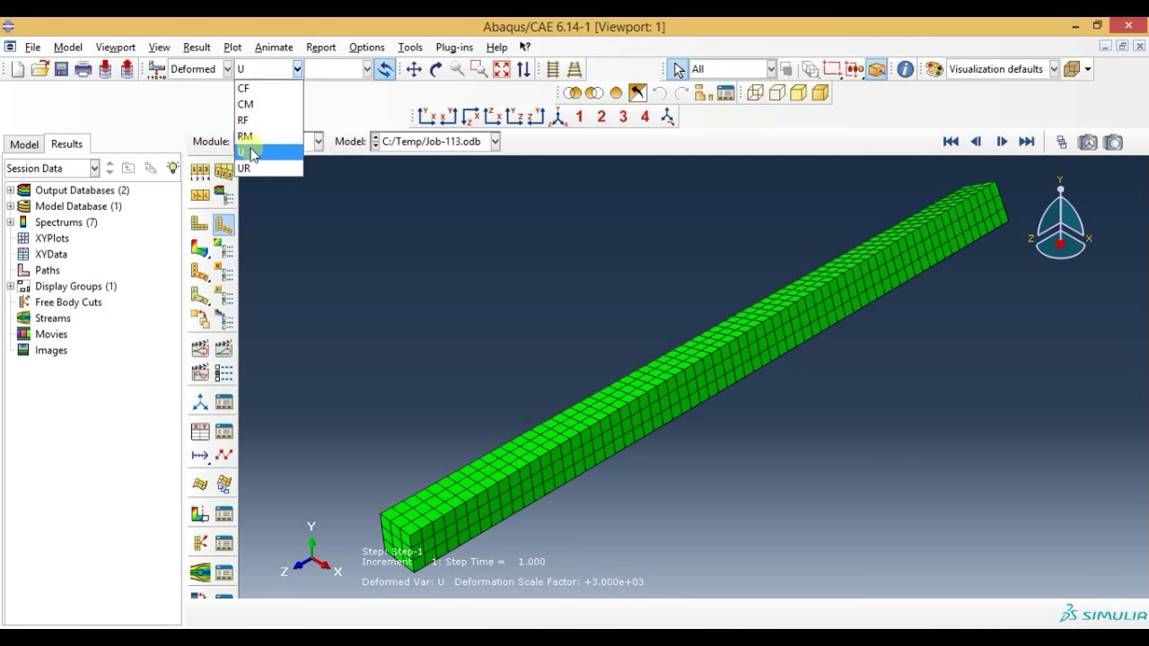
pyautogui.click(251, 151)
pyautogui.click(199, 249)
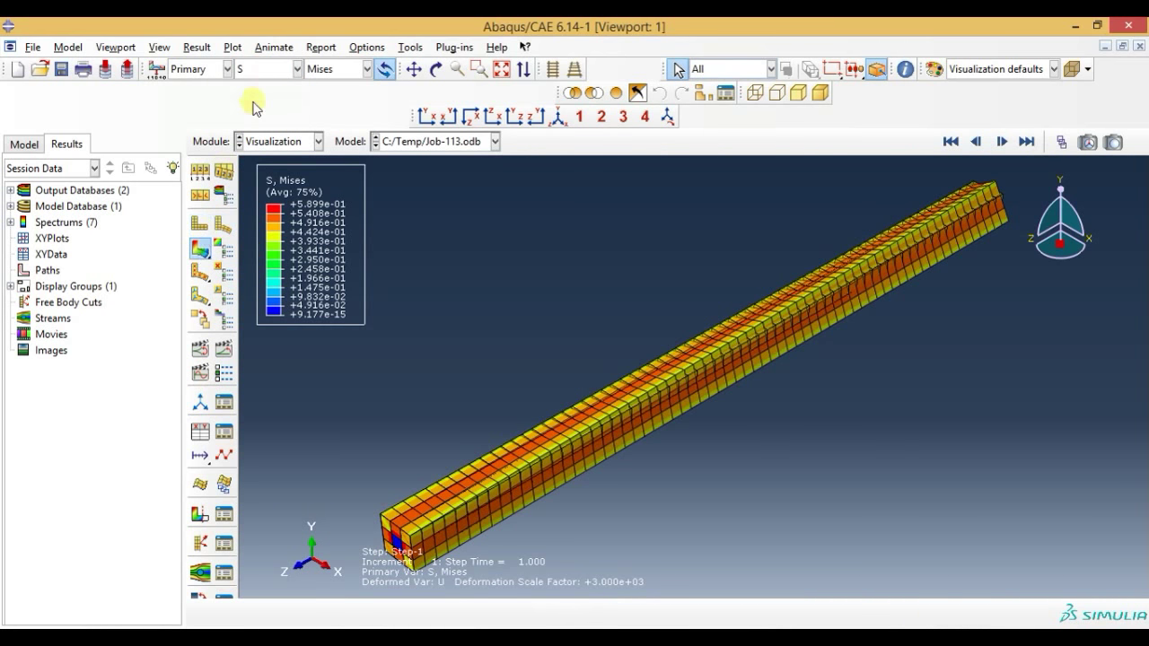
pyautogui.click(261, 74)
pyautogui.click(247, 249)
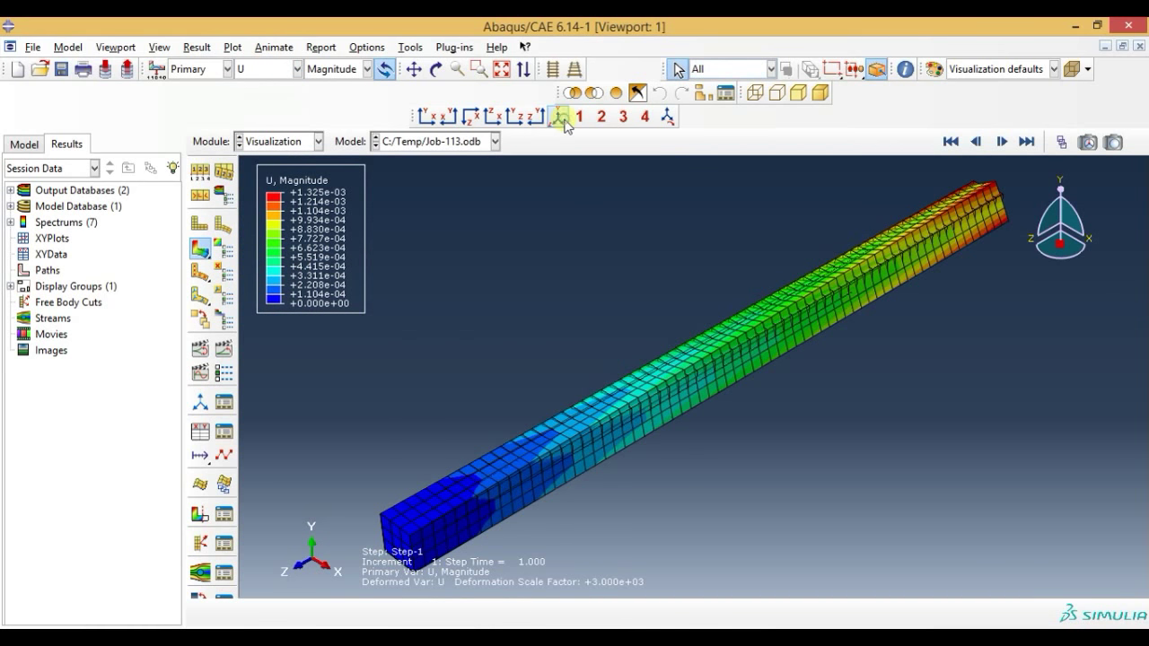
pyautogui.click(512, 117)
pyautogui.click(530, 118)
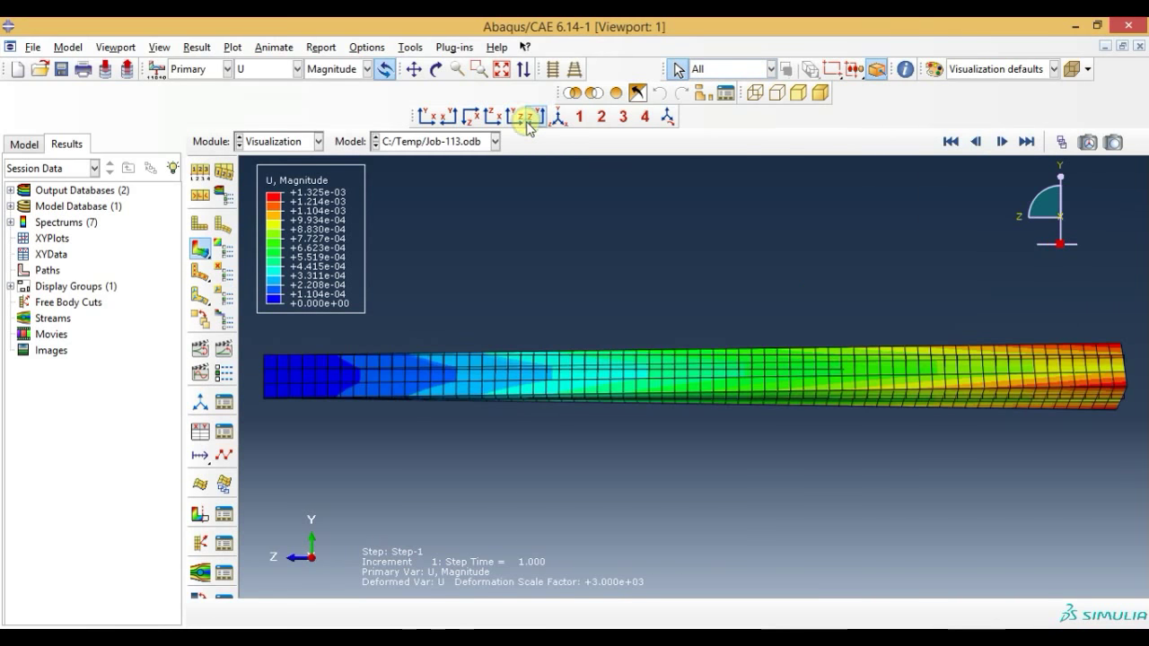
pyautogui.click(446, 116)
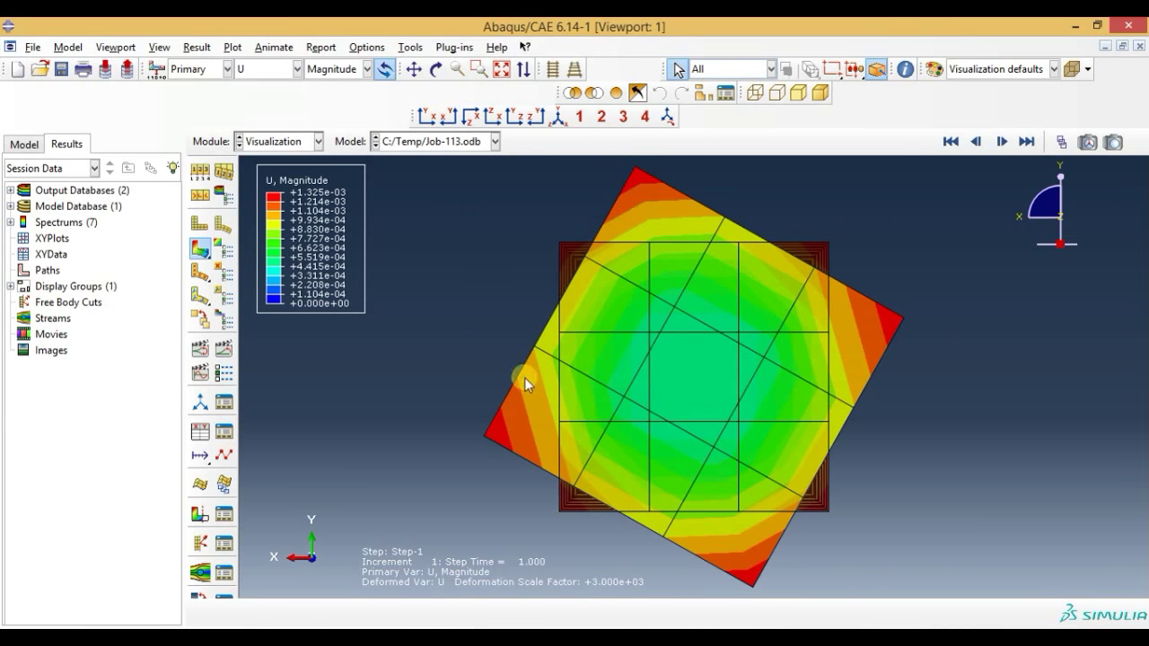
pyautogui.scroll(3, 649, 351)
pyautogui.scroll(-2, 649, 352)
pyautogui.scroll(-1, 649, 352)
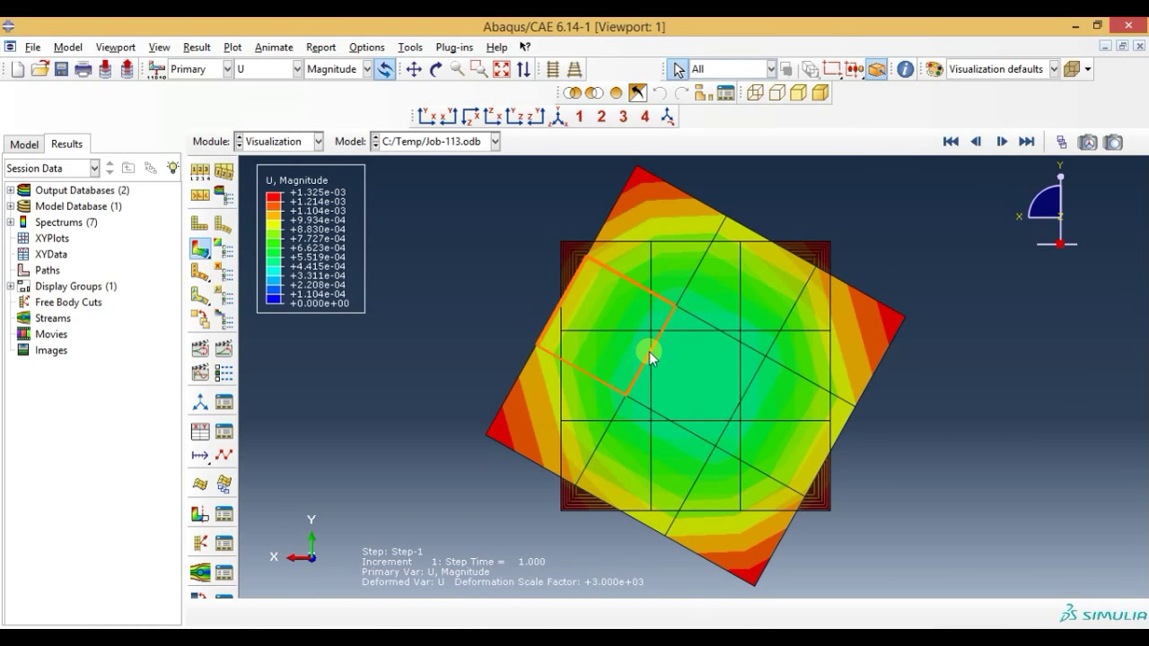
pyautogui.click(559, 116)
pyautogui.scroll(-1, 804, 300)
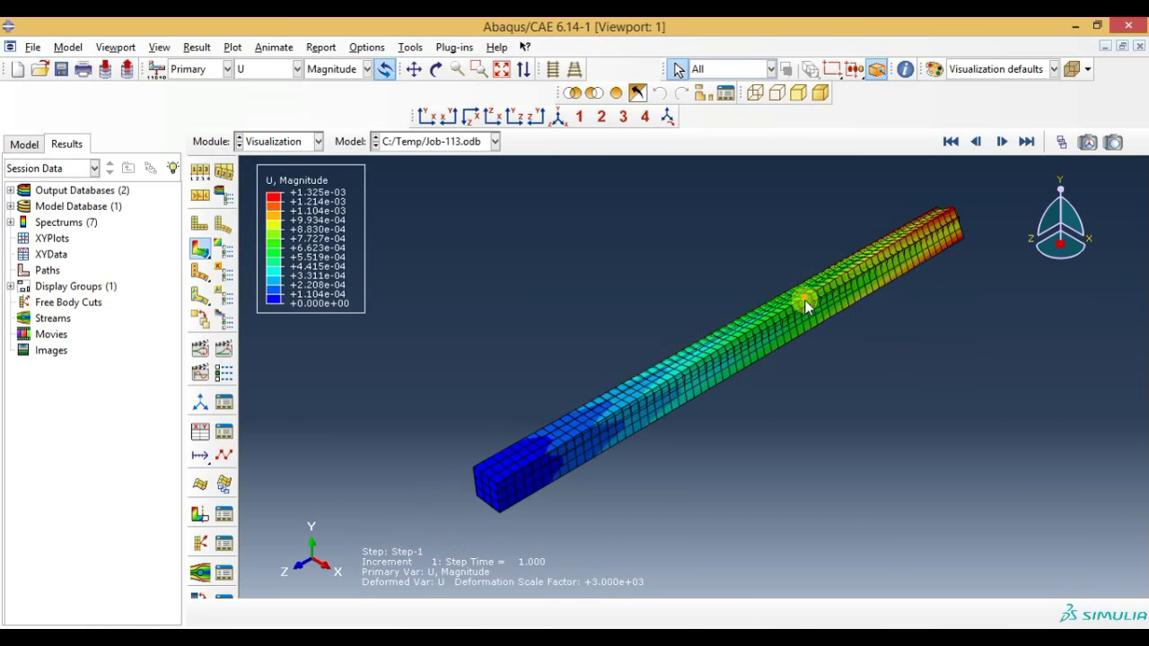